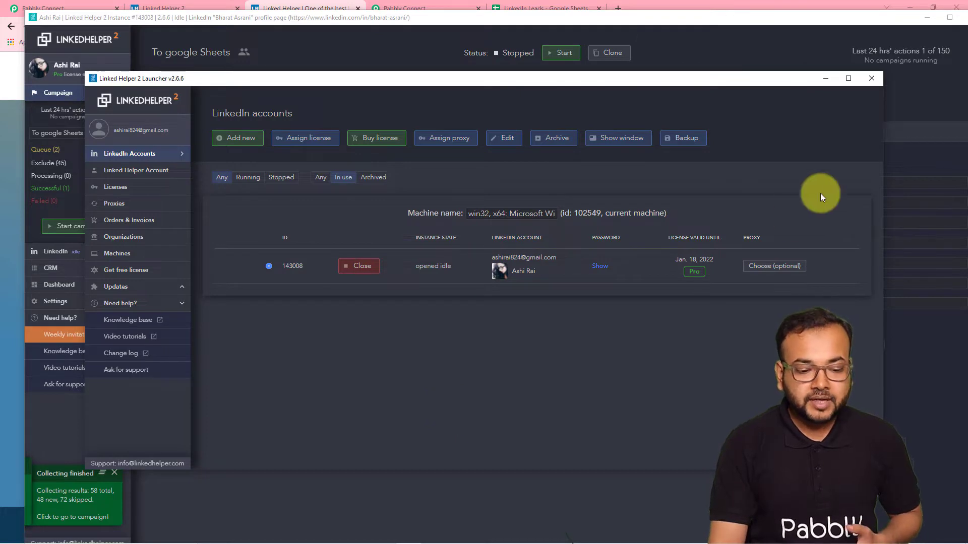
# Minimize both Linked Helper windows and open the Pabbly Connect dashboard in a new browser tab.
pyautogui.click(819, 81)
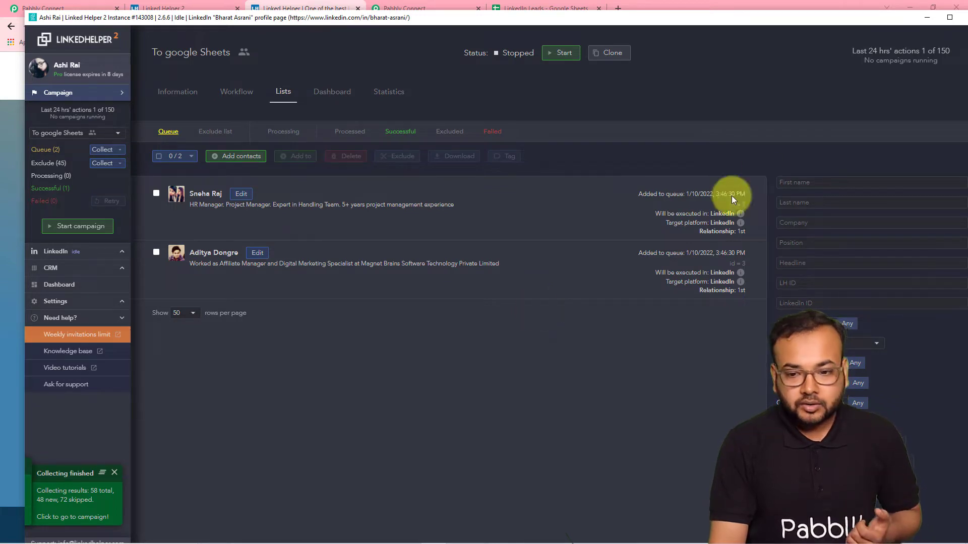
pyautogui.click(927, 18)
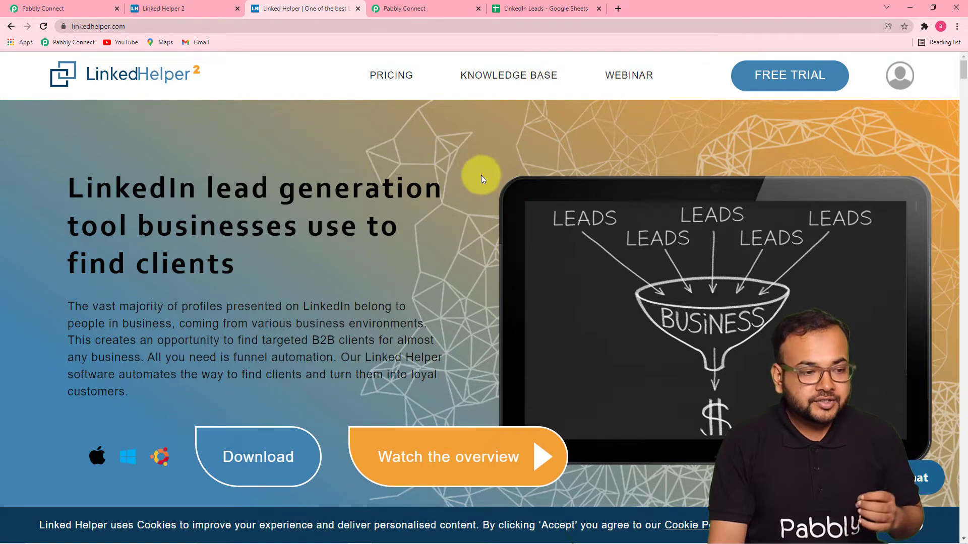
pyautogui.click(434, 16)
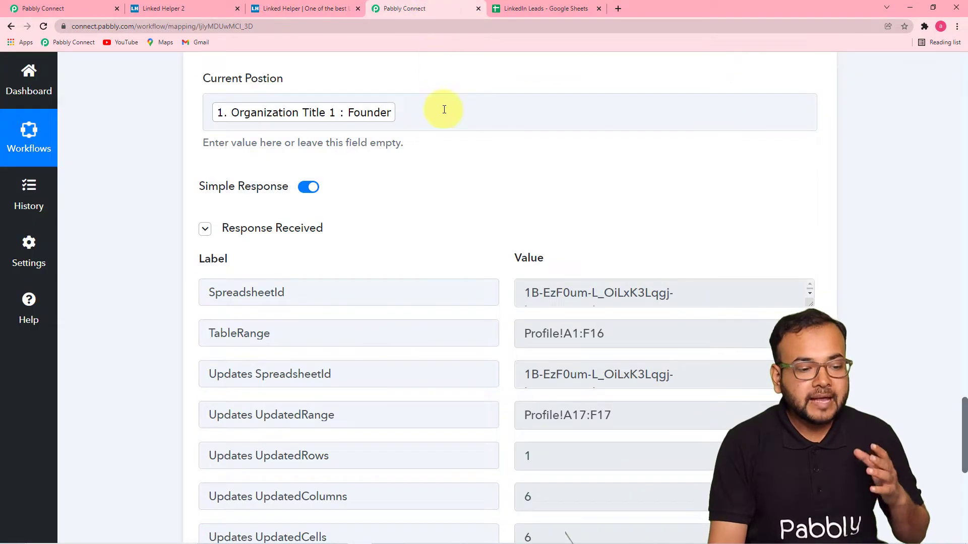
pyautogui.click(623, 8)
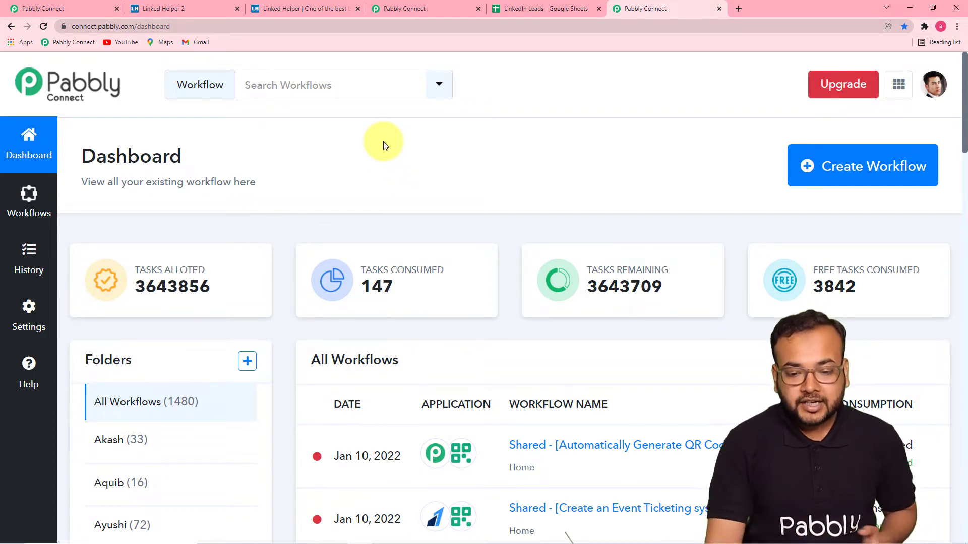
# Create a workflow named Save LinkedIn Profiles to Google Sheets Automatically and collapse its trigger section.
pyautogui.click(835, 180)
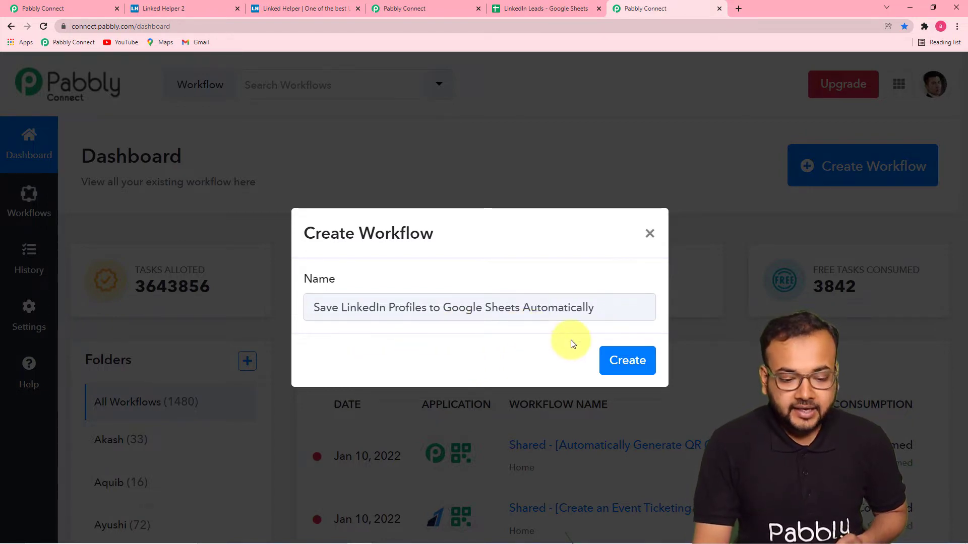
pyautogui.click(638, 366)
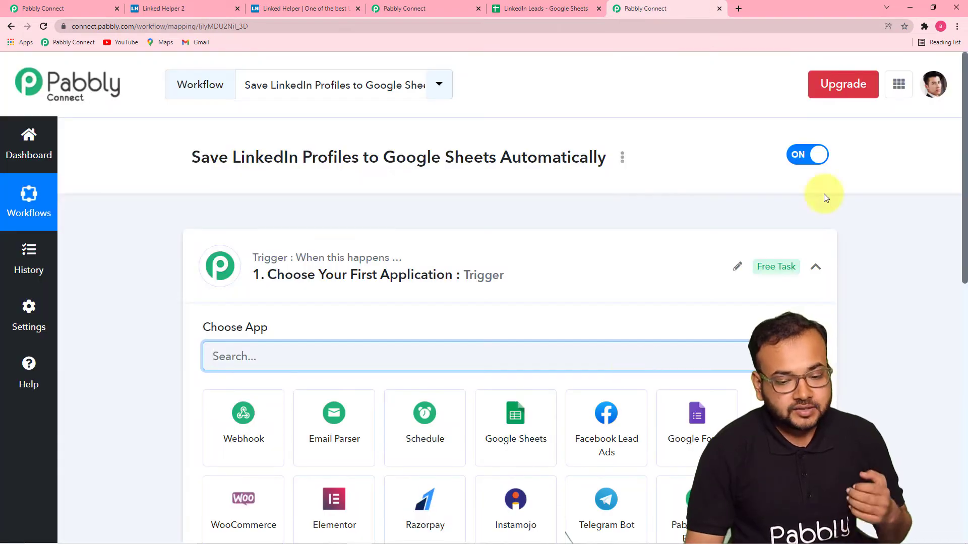
pyautogui.click(824, 272)
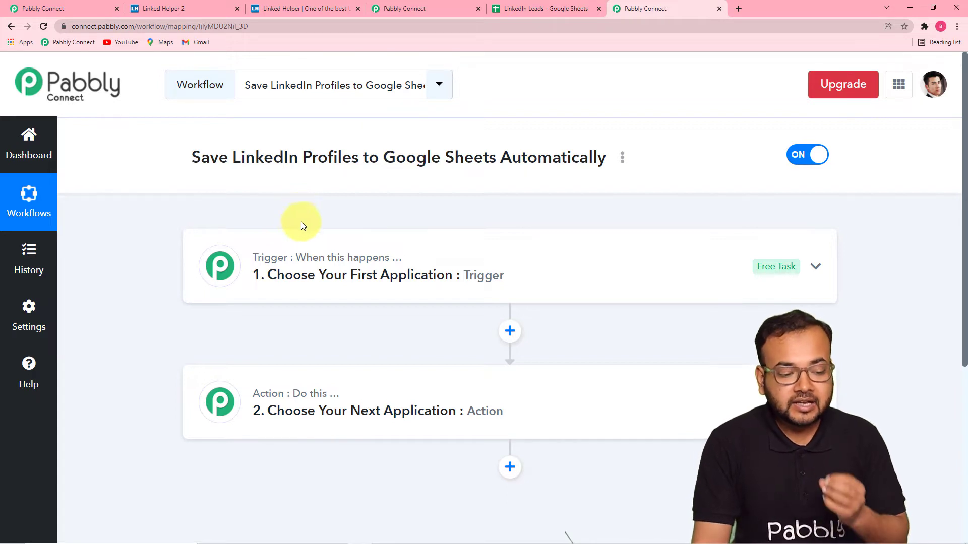
# Set the workflow's trigger to the Linked Helper app with the Get Linkedin Profile event.
pyautogui.moveTo(275, 410)
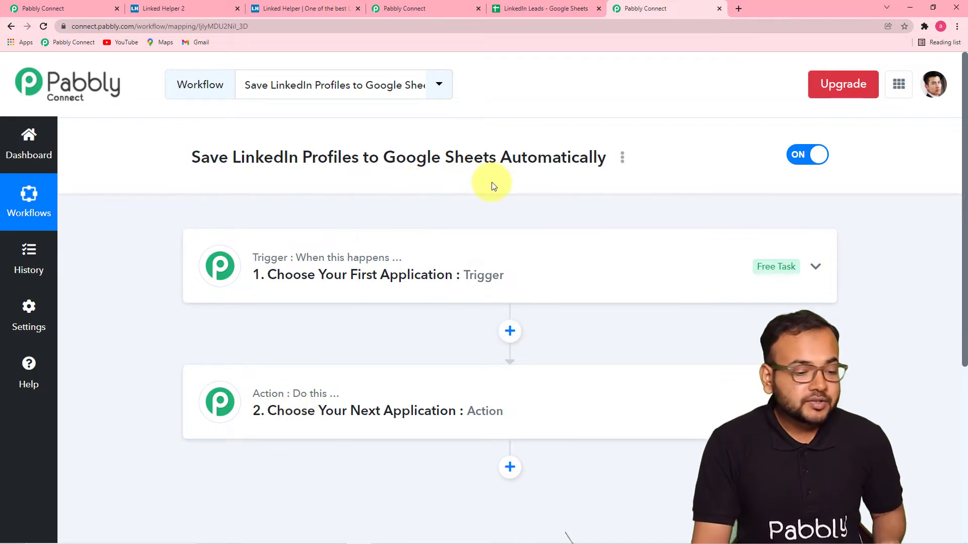
pyautogui.click(369, 279)
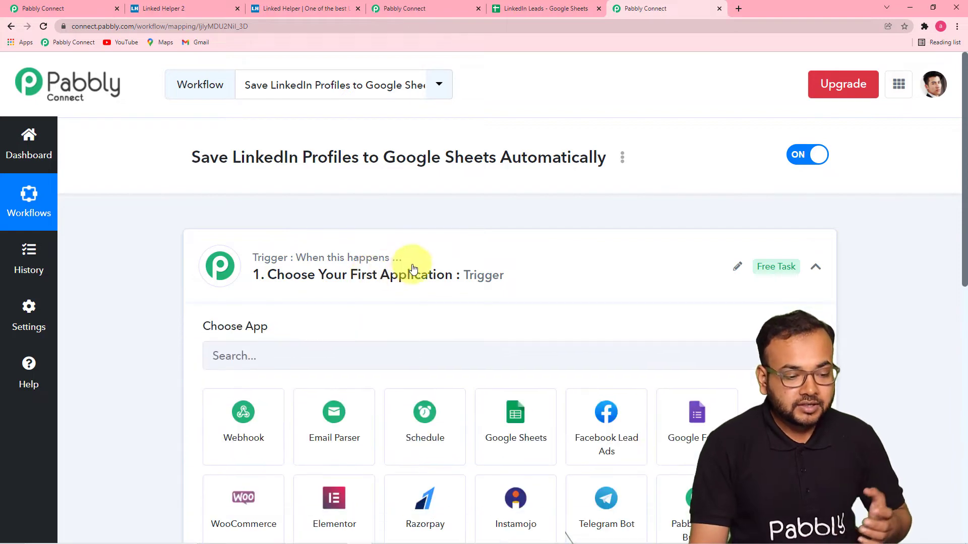
pyautogui.scroll(-4, 411, 259)
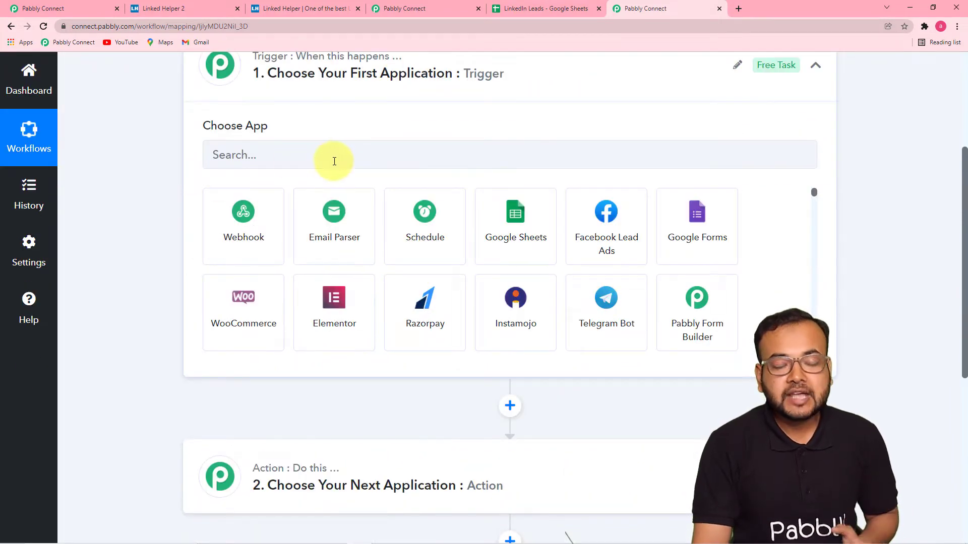
pyautogui.click(368, 162)
pyautogui.write('l')
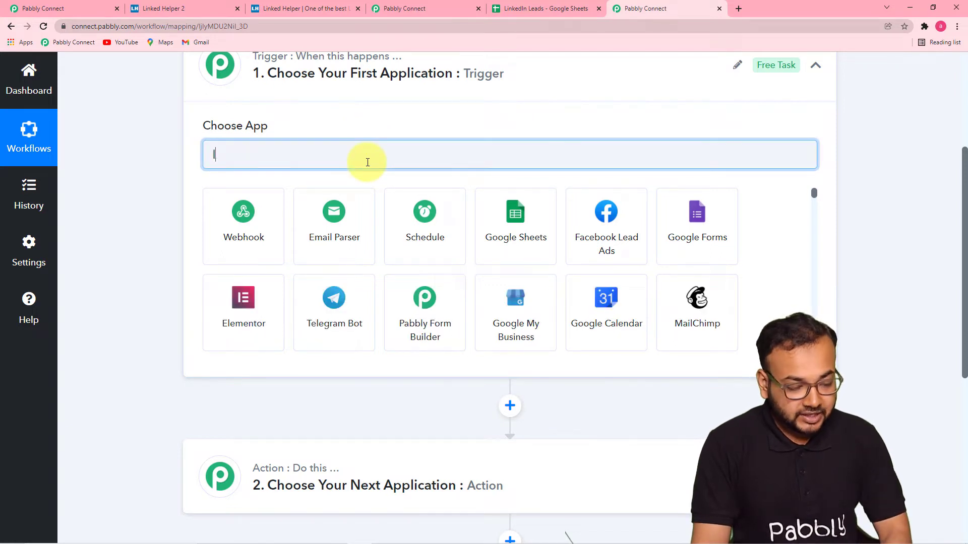
pyautogui.write('inked')
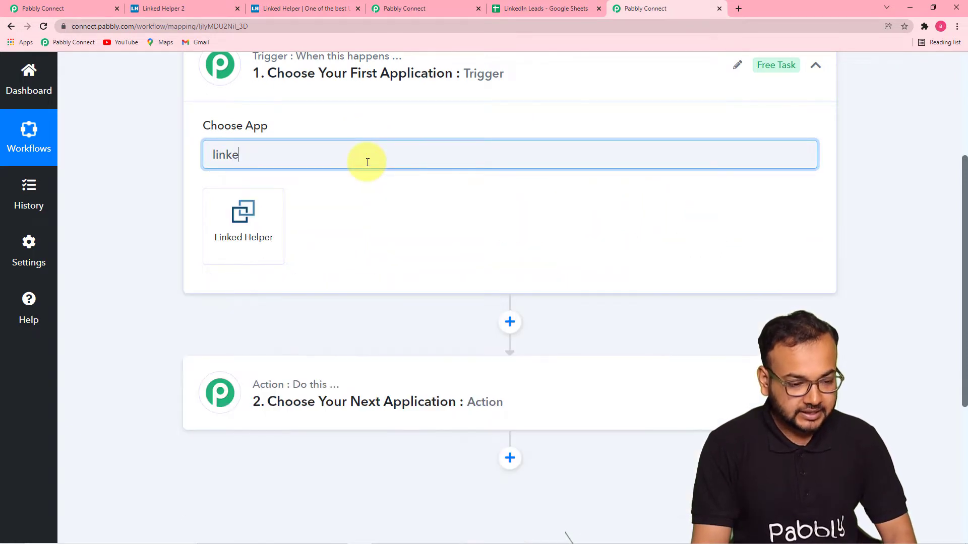
pyautogui.click(266, 245)
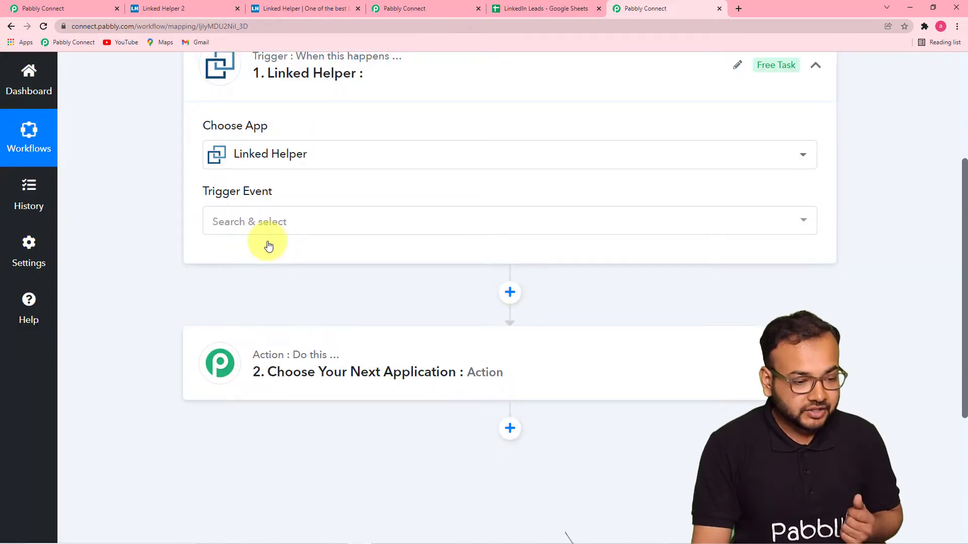
pyautogui.scroll(-1, 270, 242)
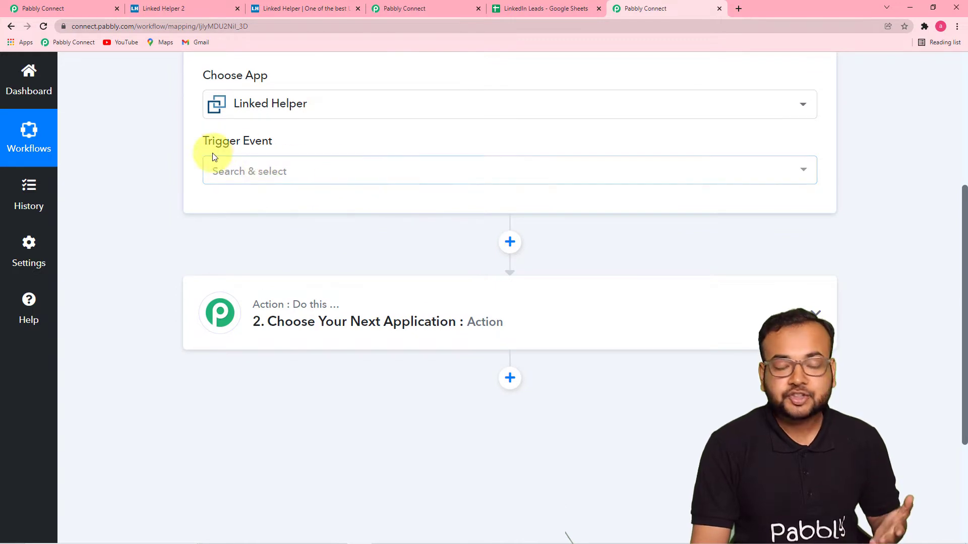
pyautogui.click(310, 174)
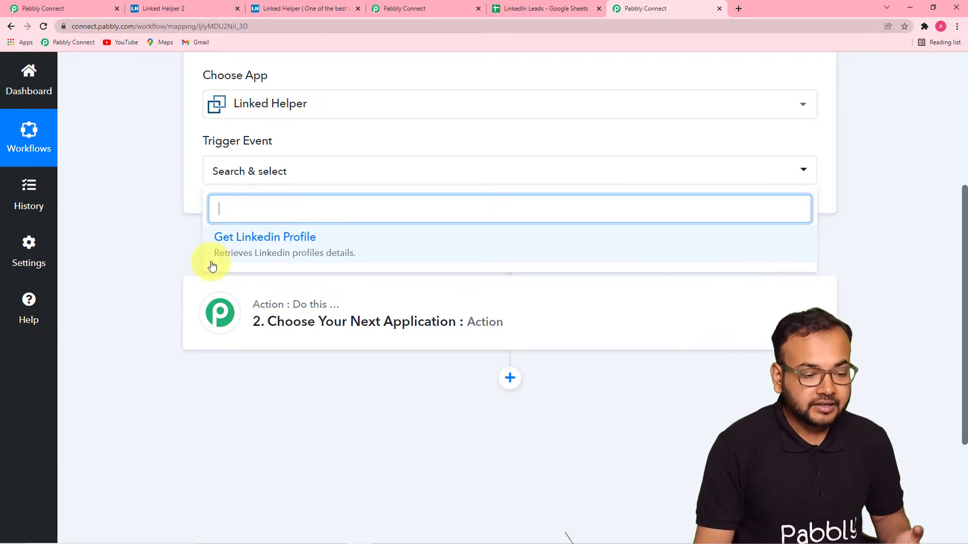
pyautogui.click(348, 257)
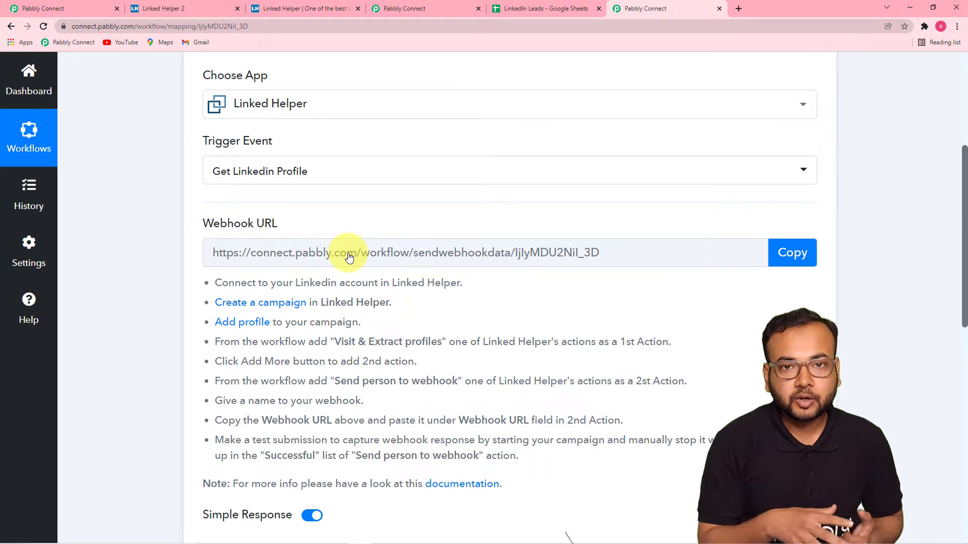
pyautogui.scroll(-3, 349, 257)
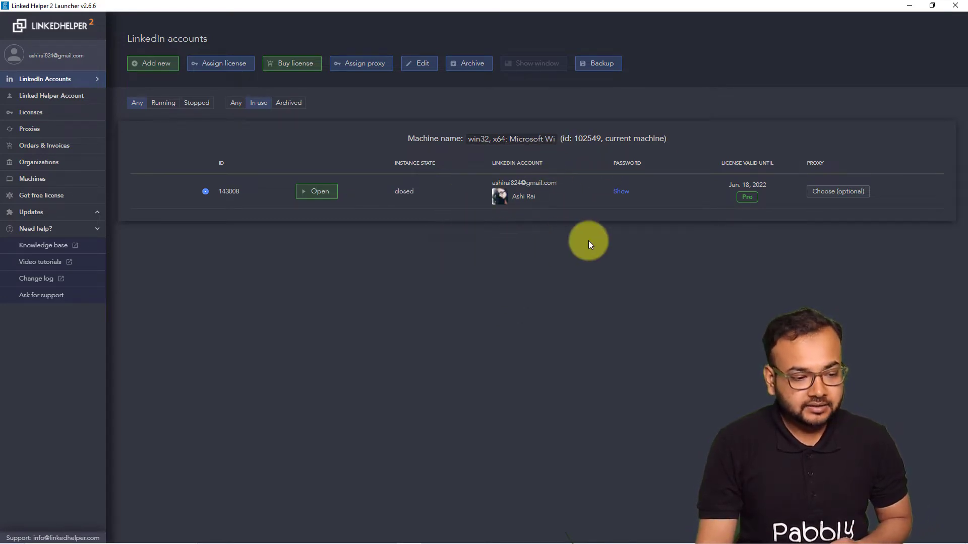
# In Linked Helper, open the LinkedIn account's instance and create a People campaign named LinkedIn Leads from the Visit & Extract Profiles template.
pyautogui.click(318, 196)
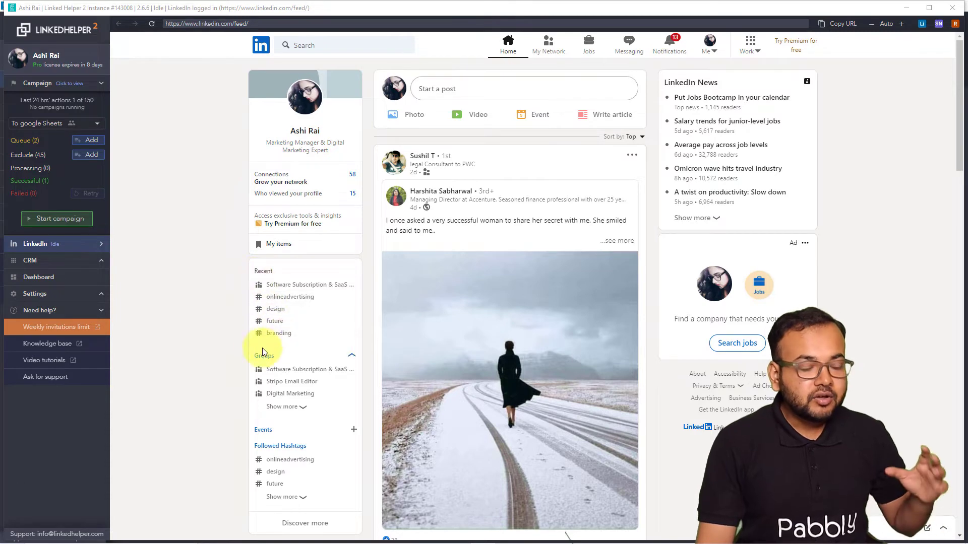
pyautogui.click(38, 126)
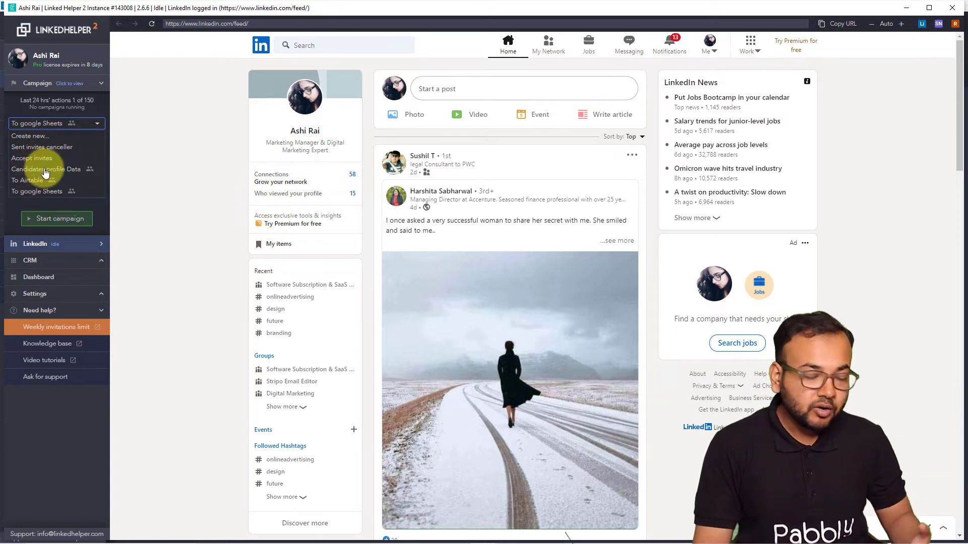
pyautogui.click(38, 137)
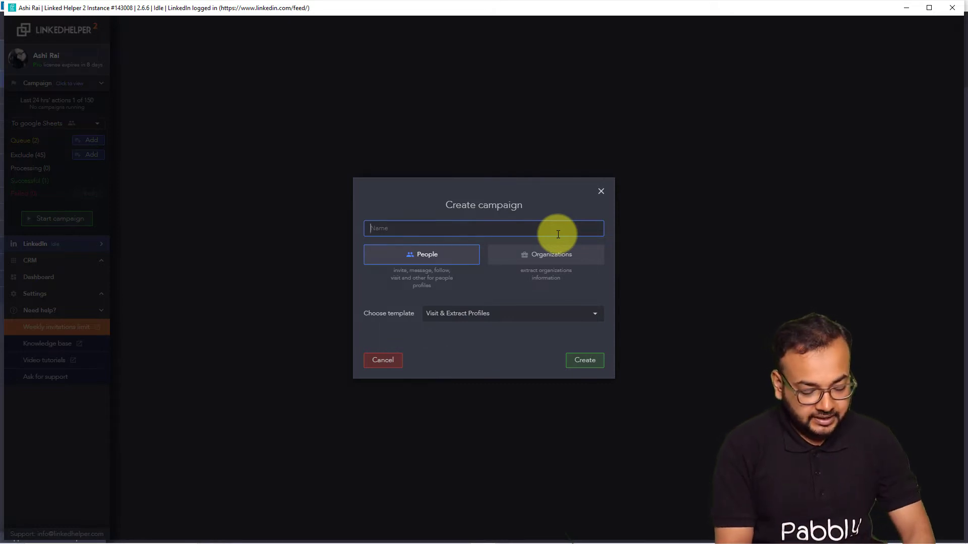
pyautogui.write('Limke')
pyautogui.press('BackSpace')
pyautogui.write('nkedIn Lee')
pyautogui.press('BackSpace')
pyautogui.write('ads')
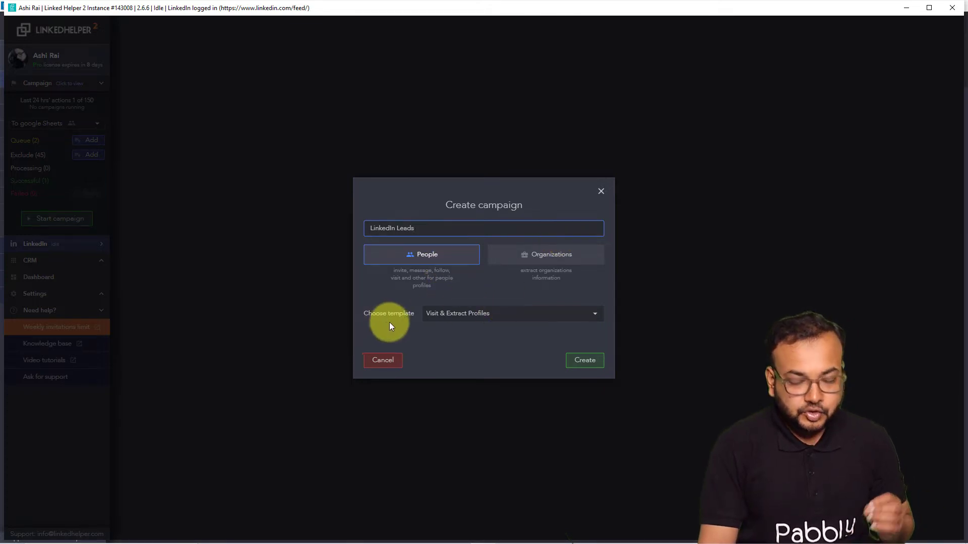
pyautogui.click(447, 321)
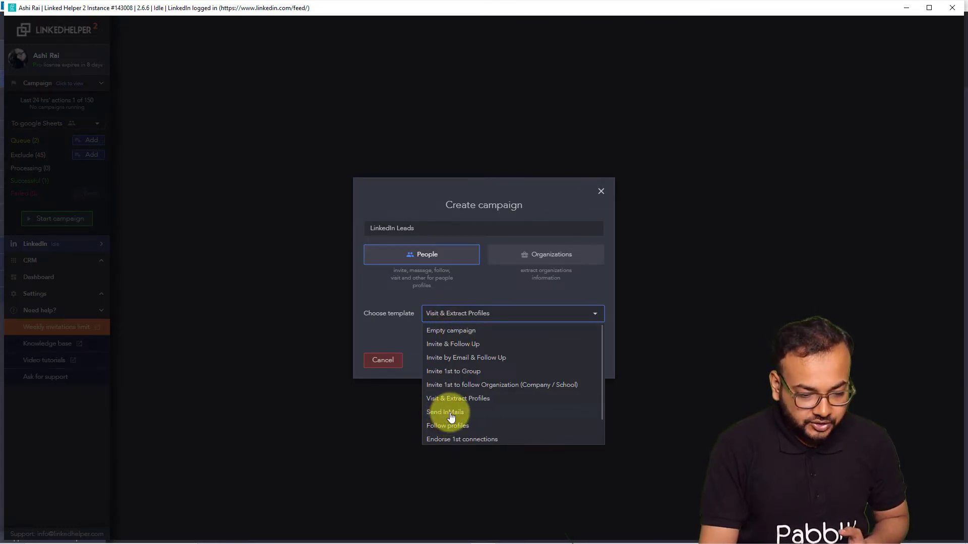
pyautogui.scroll(-1, 450, 416)
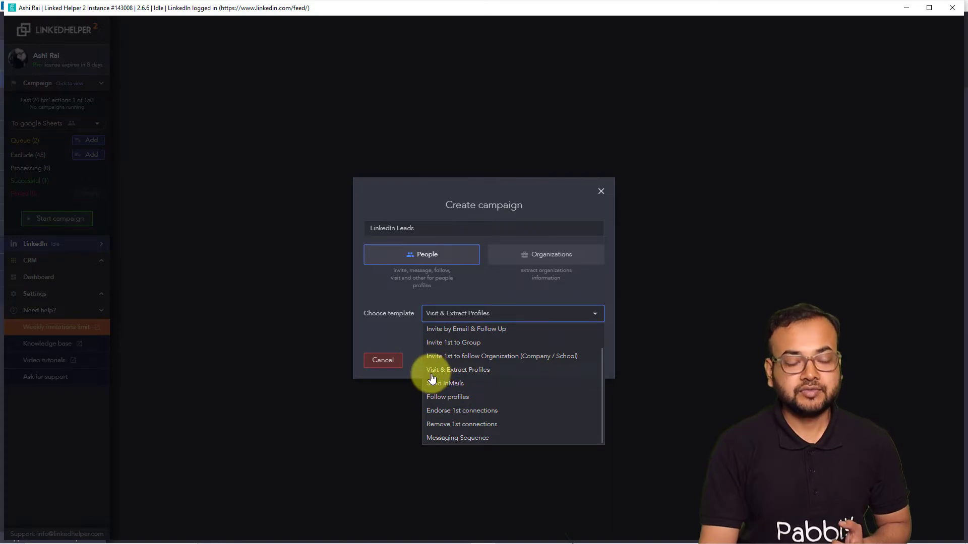
pyautogui.click(463, 370)
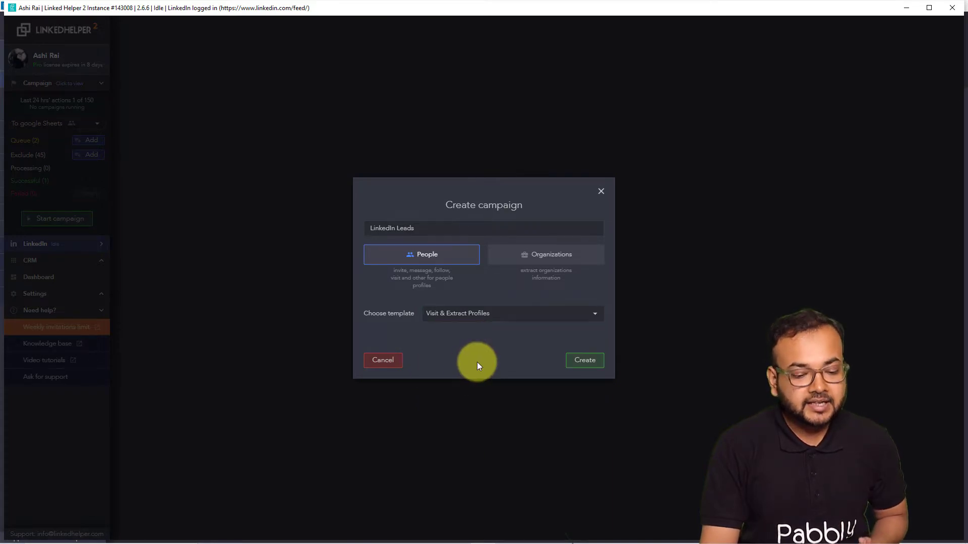
pyautogui.click(576, 362)
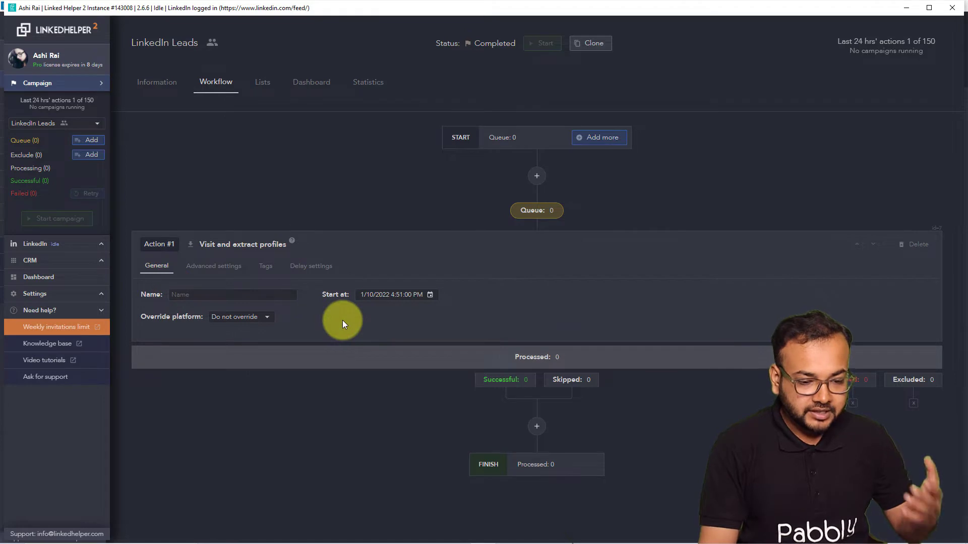
# Name the campaign's first action Fetch Profiles and add a Send person to webhook action after it.
pyautogui.click(241, 294)
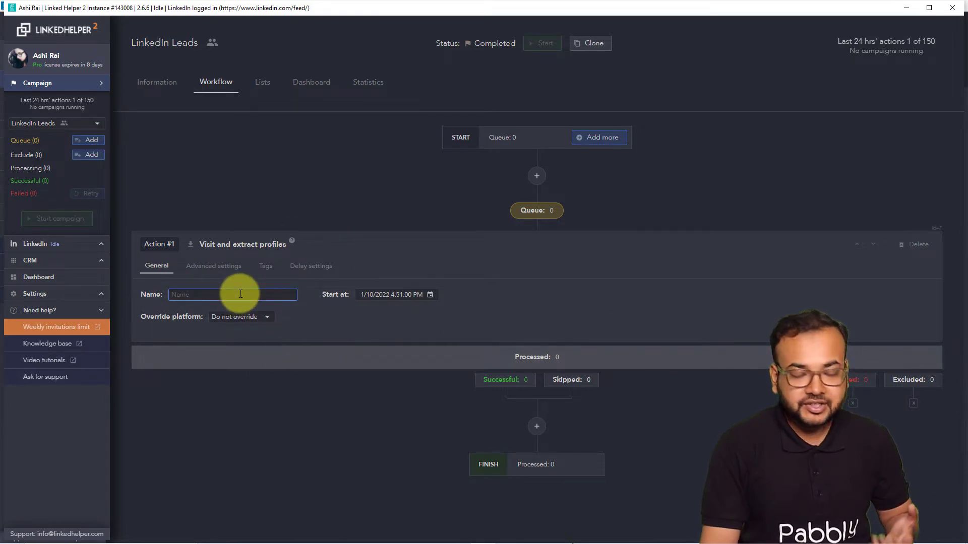
pyautogui.write('Fetch')
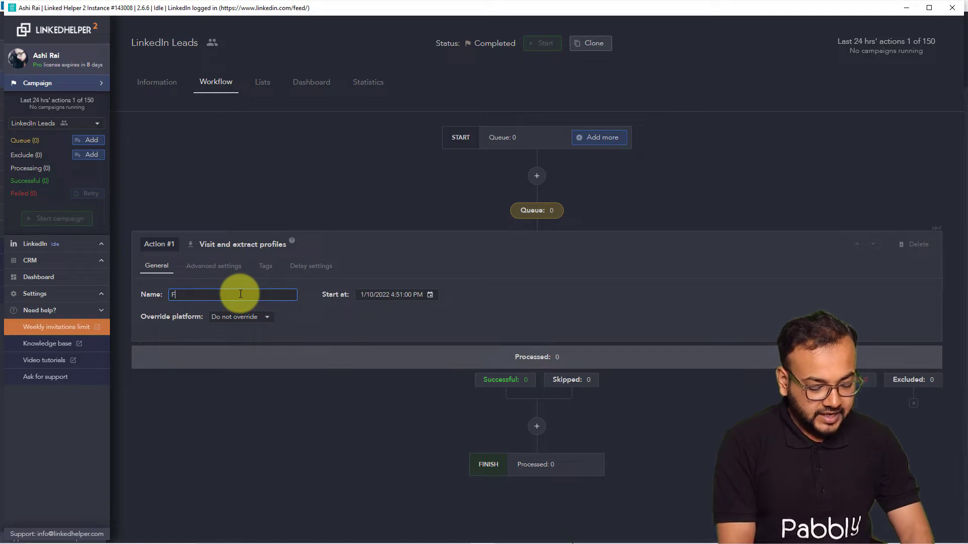
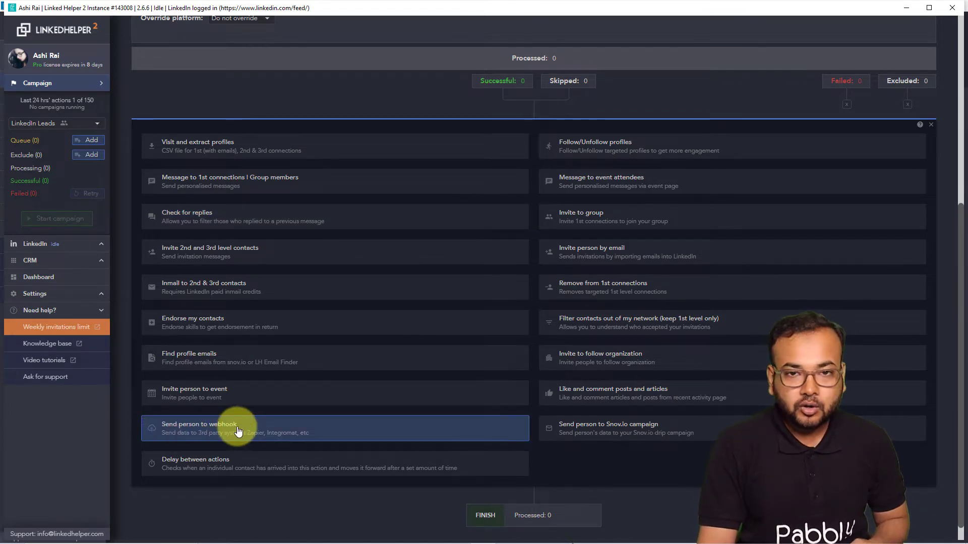
pyautogui.click(188, 431)
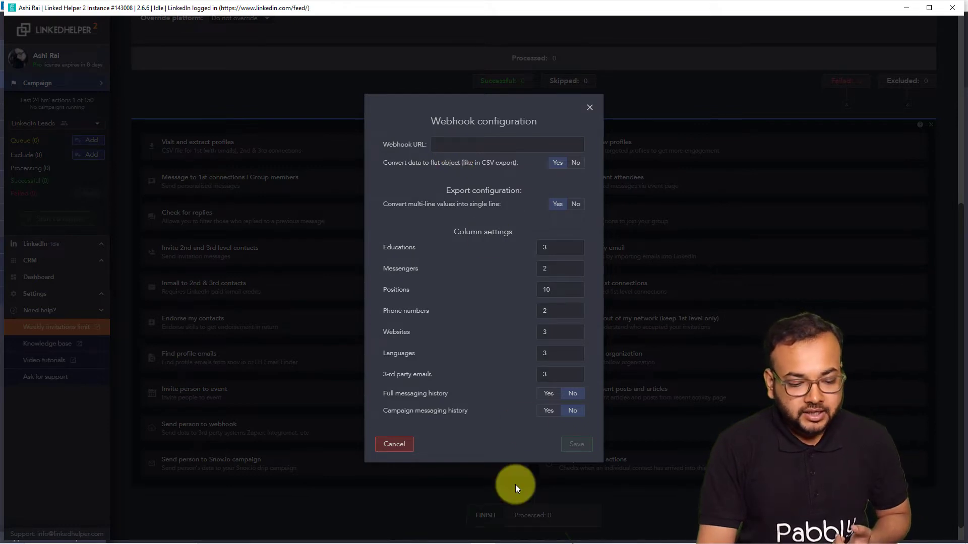
# Copy the trigger's webhook URL from Pabbly Connect, paste it into Linked Helper's webhook configuration and save the configuration.
pyautogui.click(900, 11)
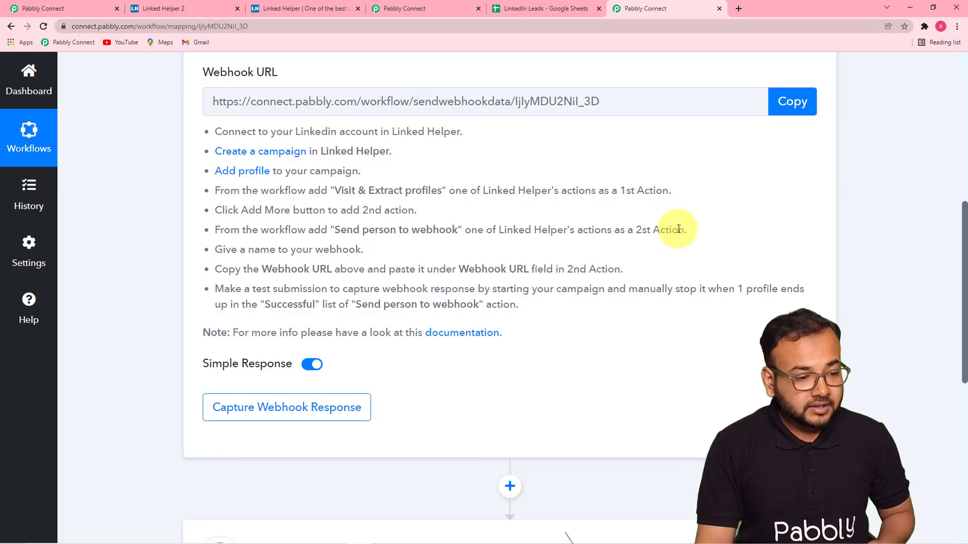
pyautogui.click(806, 103)
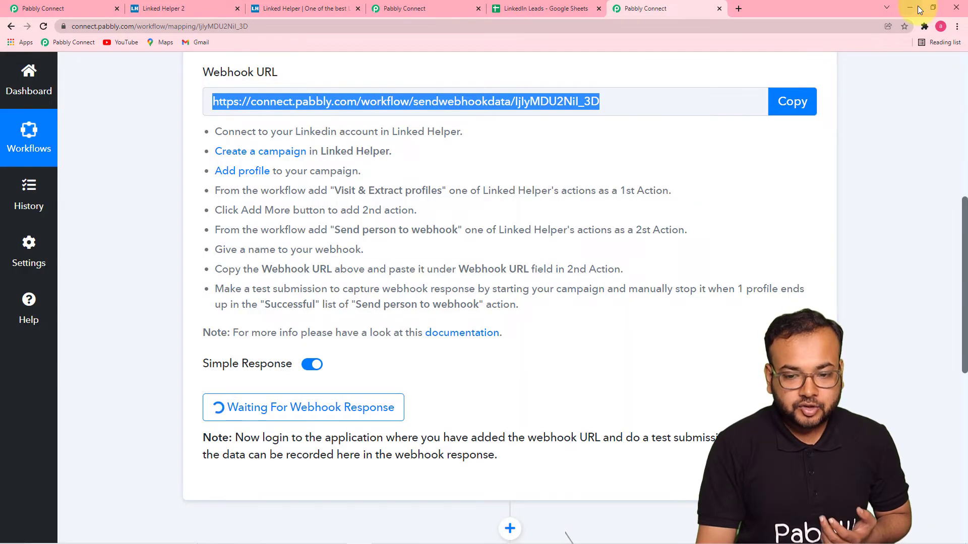
pyautogui.click(916, 6)
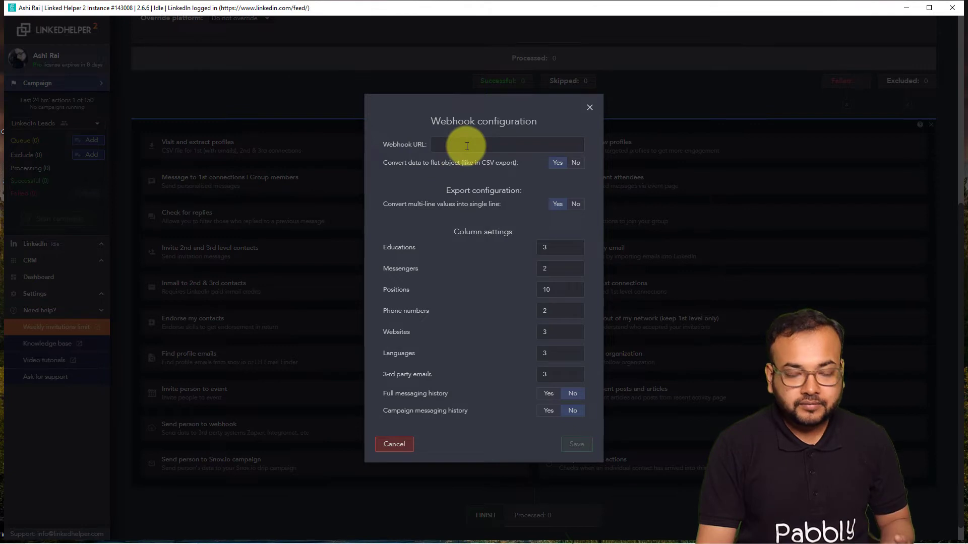
pyautogui.click(443, 147)
pyautogui.rightClick(443, 146)
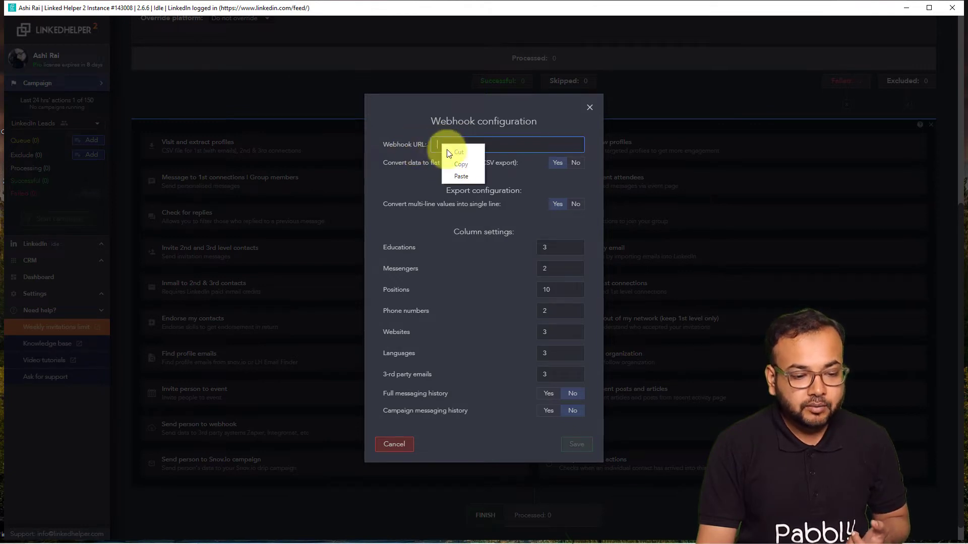
pyautogui.click(452, 174)
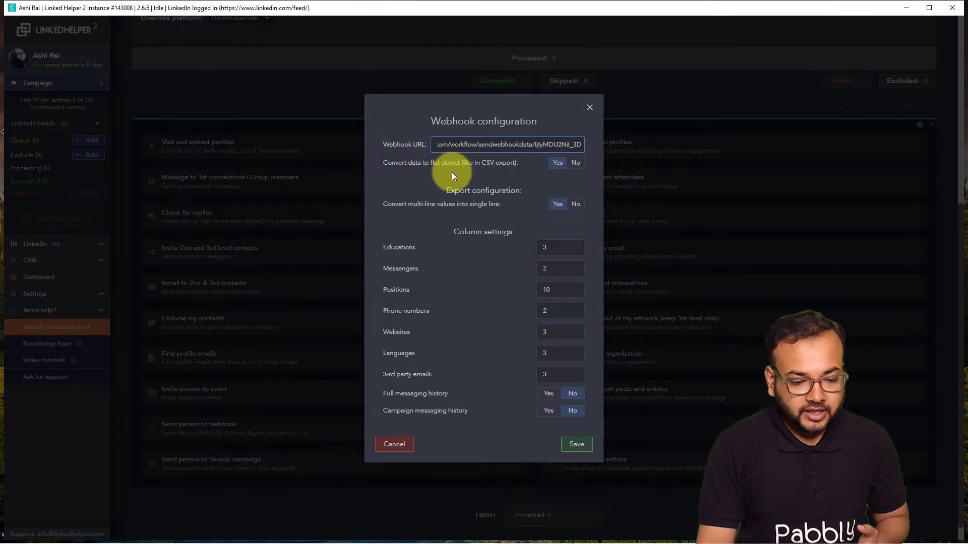
pyautogui.click(575, 443)
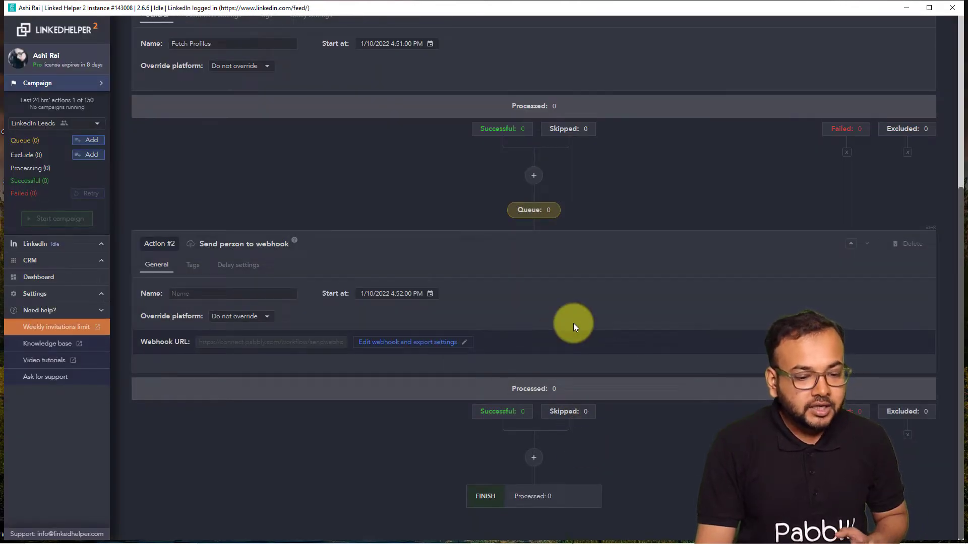
# In Linked Helper, collect the LinkedIn connections from the My network page into the LinkedIn Leads campaign's queue.
pyautogui.hotkey('alt', 'Tab')
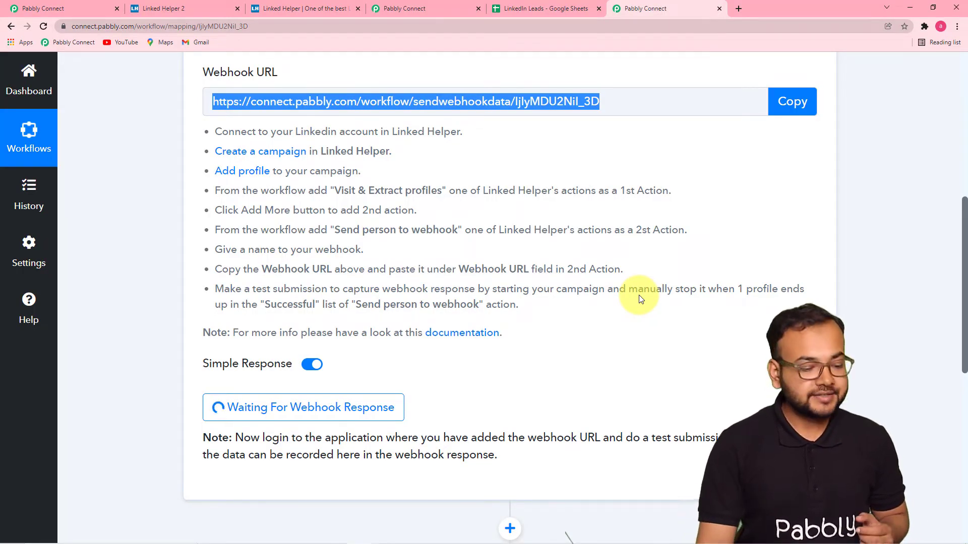
pyautogui.scroll(-3, 393, 297)
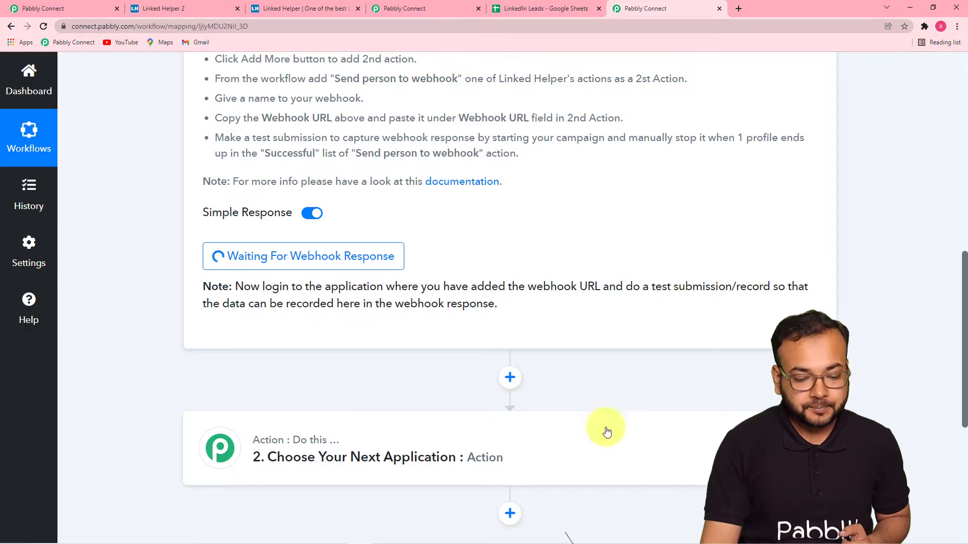
pyautogui.hotkey('alt', 'Tab')
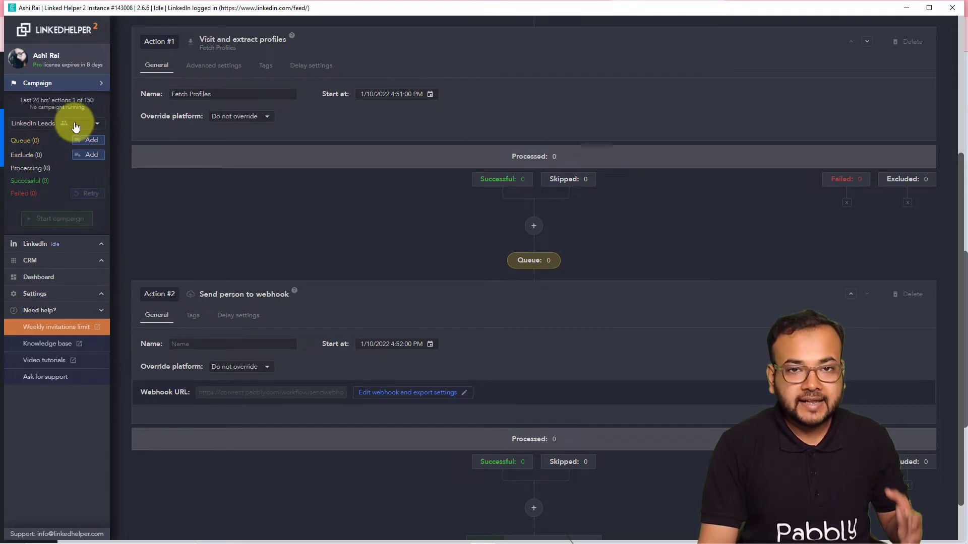
pyautogui.click(76, 127)
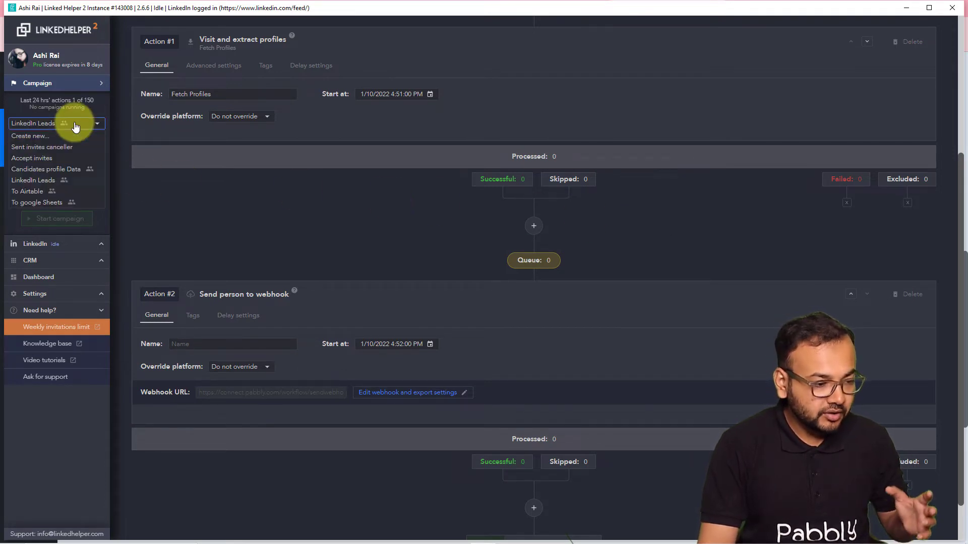
pyautogui.click(59, 131)
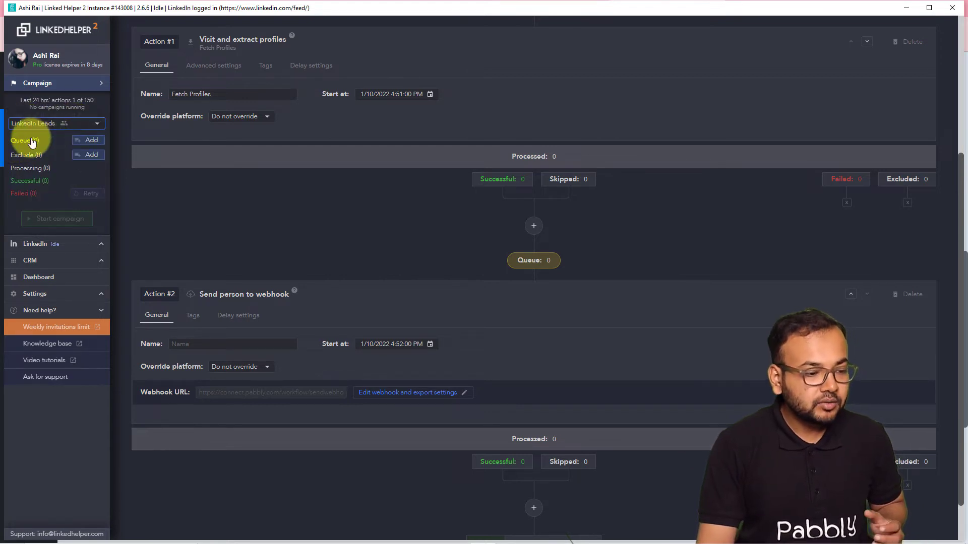
pyautogui.click(90, 143)
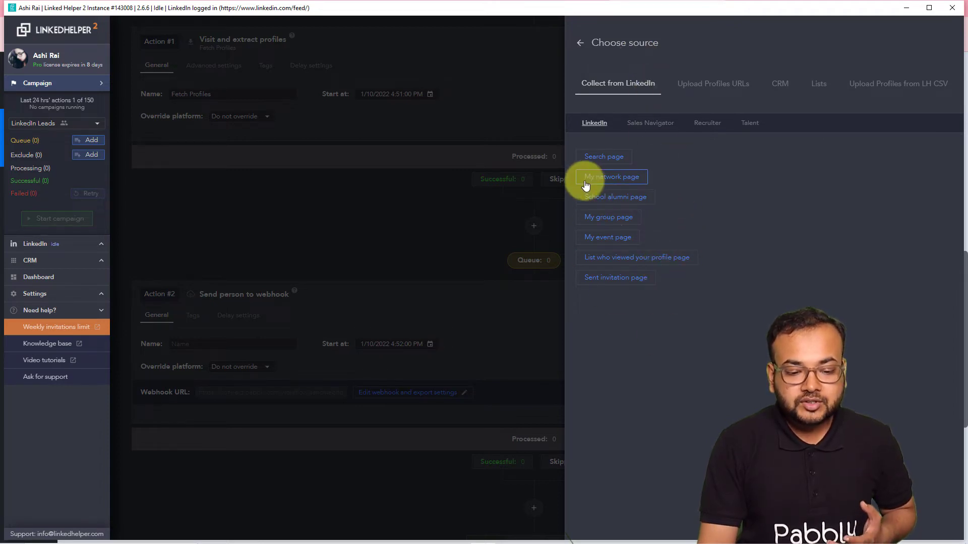
pyautogui.click(617, 177)
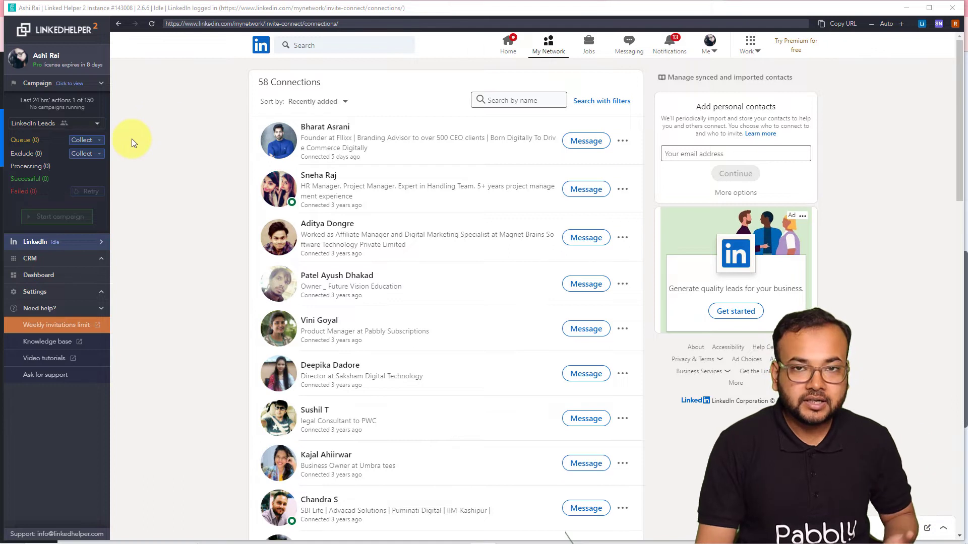
pyautogui.click(85, 140)
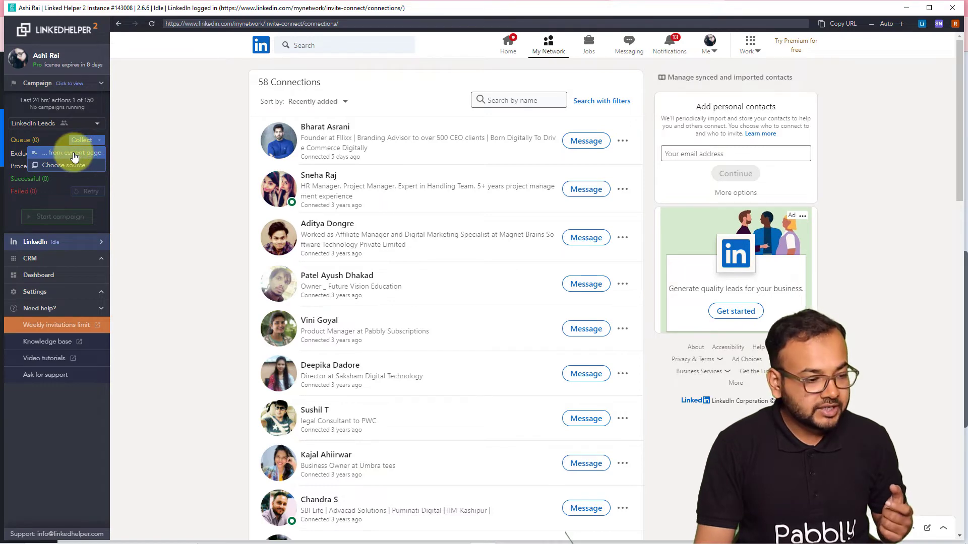
pyautogui.click(74, 157)
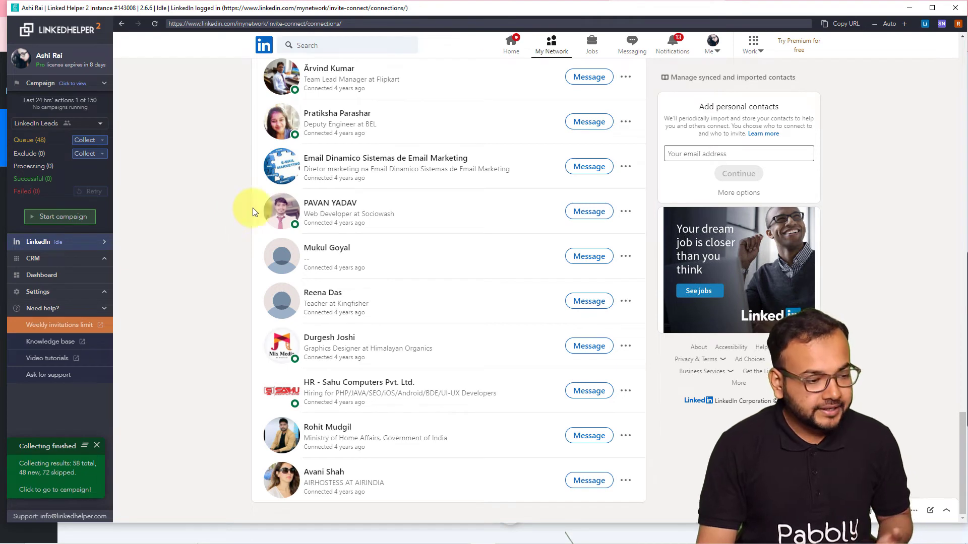
# Exclude all contacts from the LinkedIn Leads campaign's queue except the three with ids 7, 8 and 10.
pyautogui.click(32, 142)
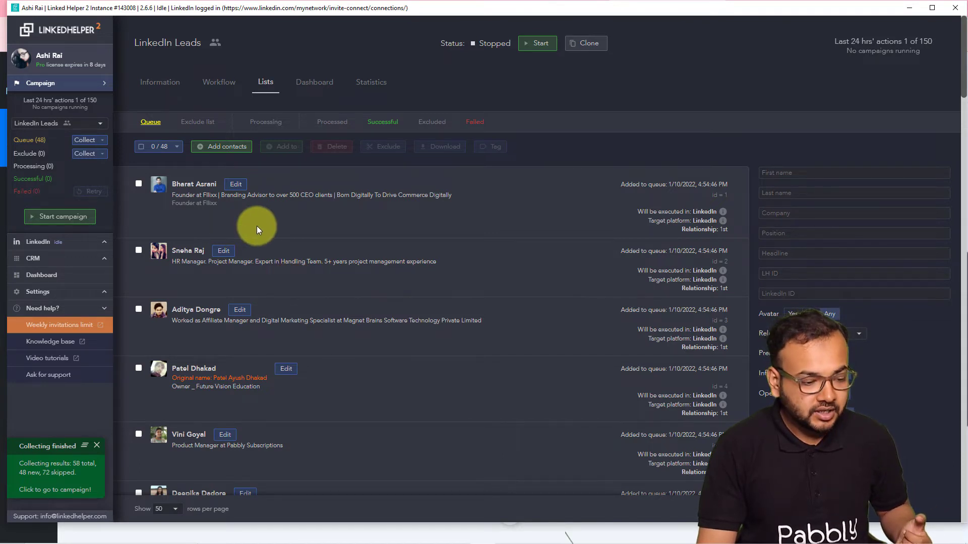
pyautogui.click(142, 147)
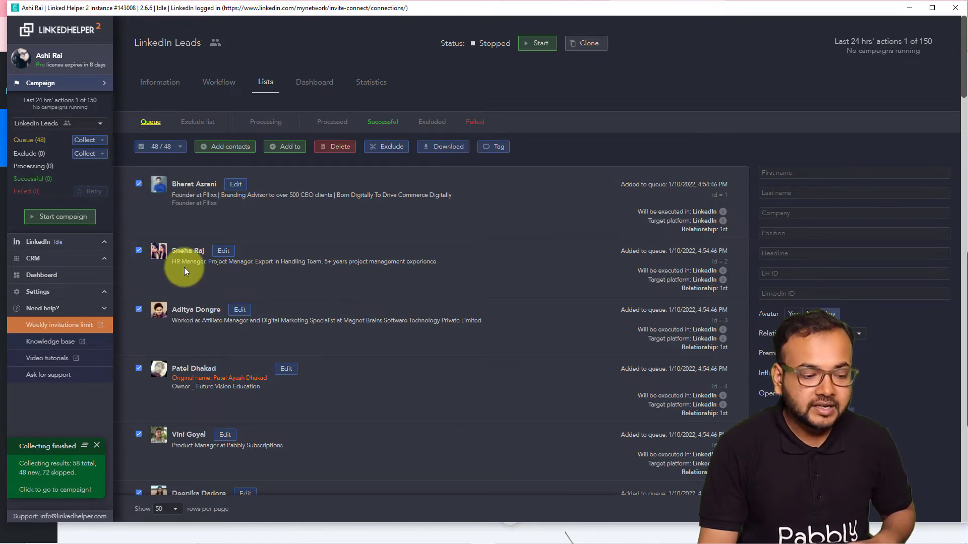
pyautogui.scroll(-5, 185, 271)
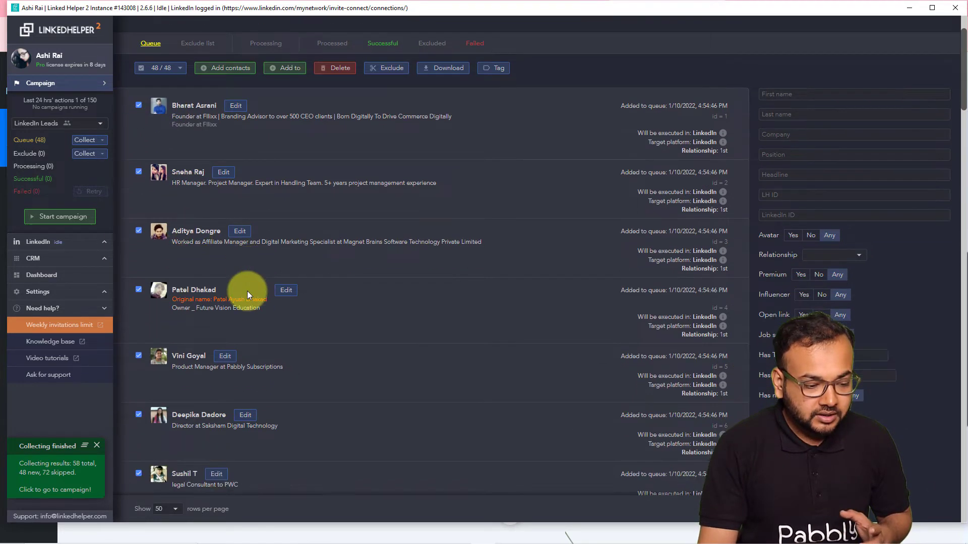
pyautogui.scroll(-1, 249, 296)
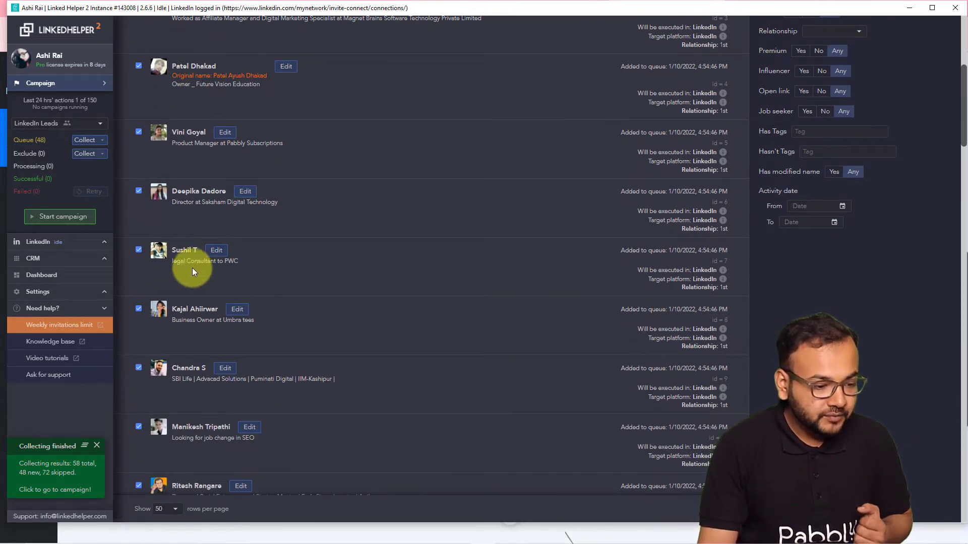
pyautogui.click(140, 252)
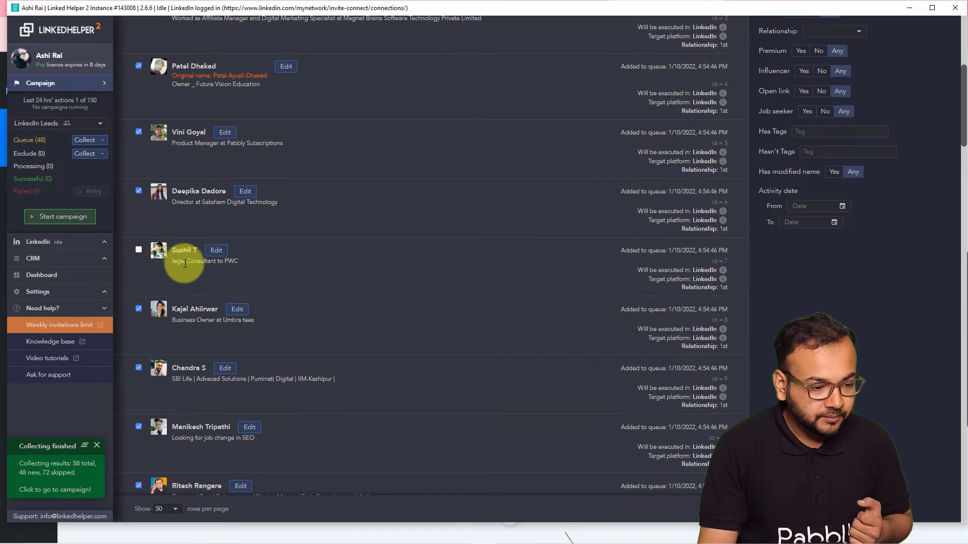
pyautogui.scroll(-2, 138, 323)
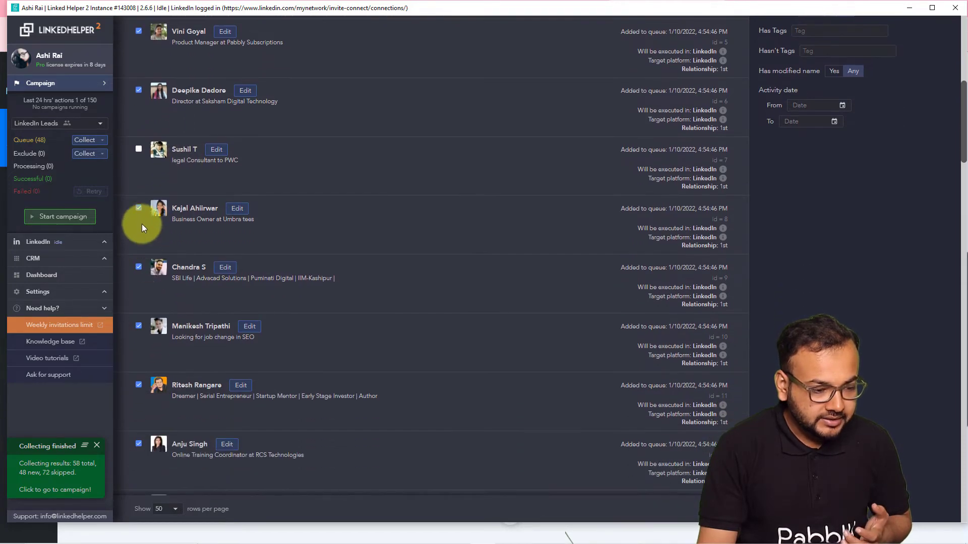
pyautogui.scroll(-4, 171, 287)
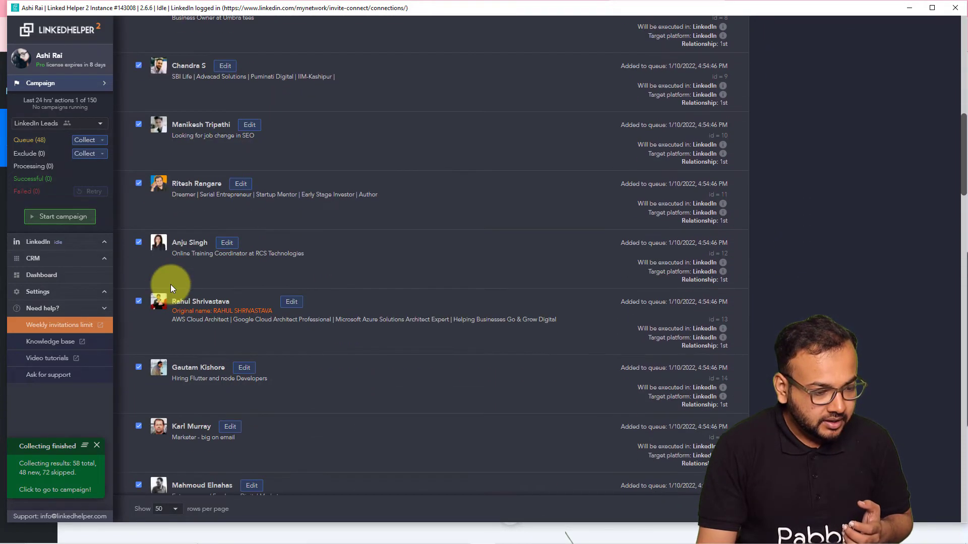
pyautogui.click(139, 124)
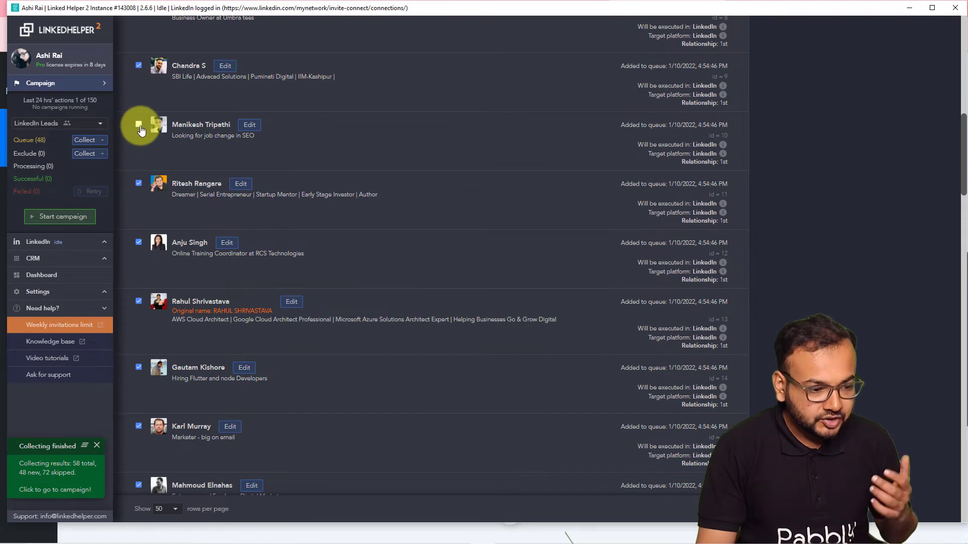
pyautogui.scroll(5, 338, 180)
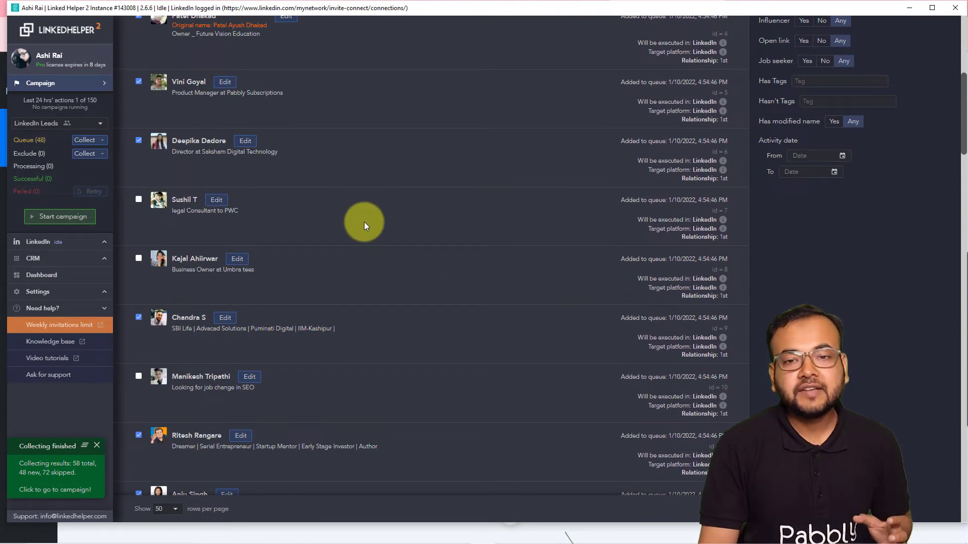
pyautogui.scroll(4, 364, 222)
pyautogui.scroll(2, 364, 222)
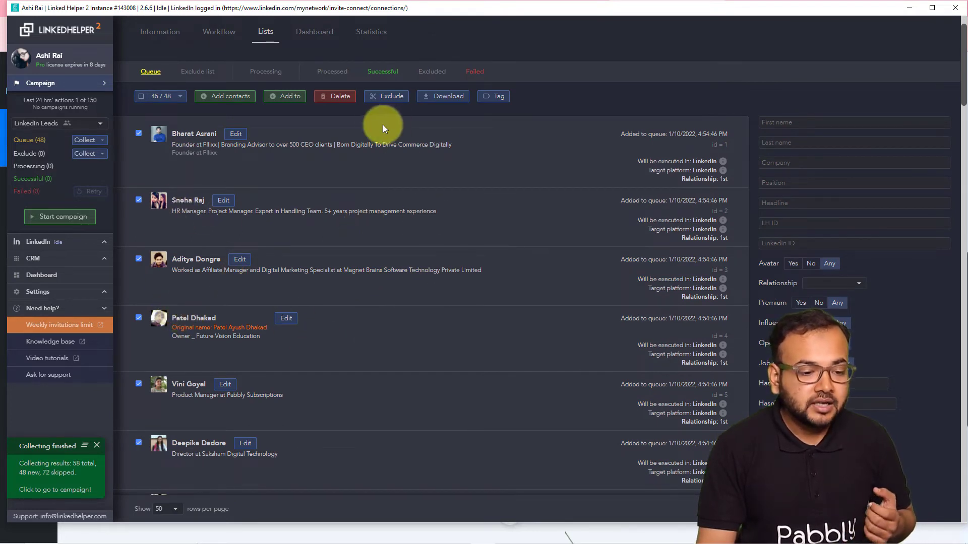
pyautogui.click(380, 96)
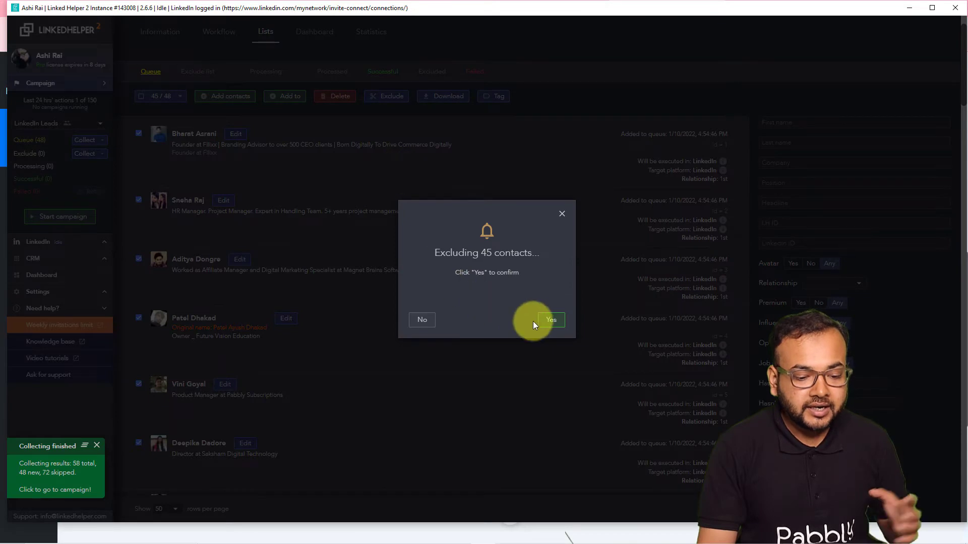
pyautogui.click(551, 319)
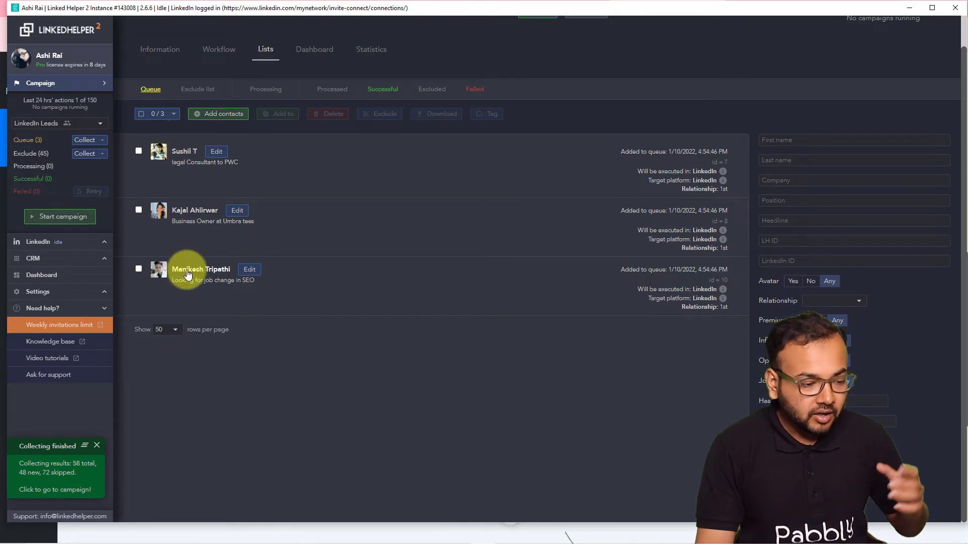
# Run the LinkedIn Leads campaign until one profile is processed successfully, stop it, and minimize Linked Helper to return to Pabbly Connect.
pyautogui.click(68, 225)
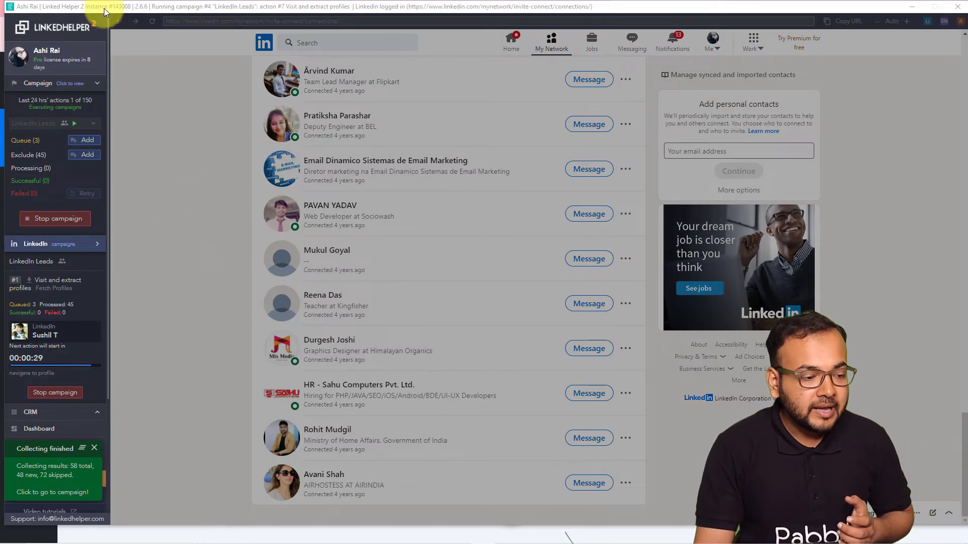
pyautogui.moveTo(103, 8); pyautogui.dragTo(513, 5)
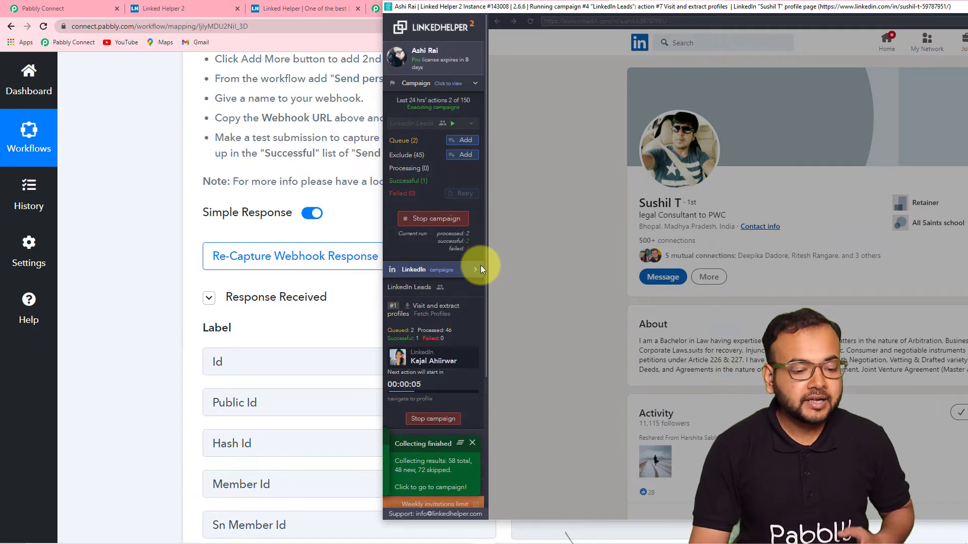
pyautogui.click(436, 219)
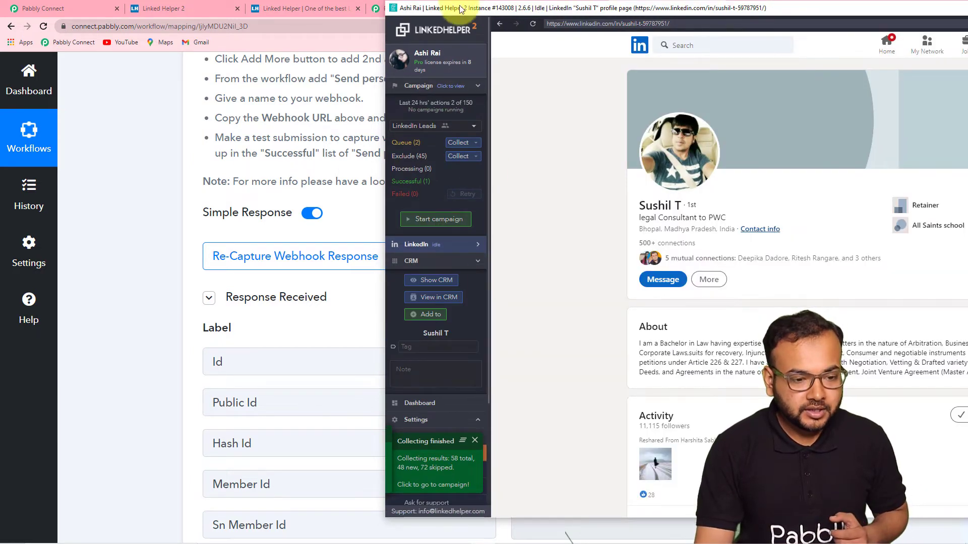
pyautogui.moveTo(458, 14); pyautogui.dragTo(405, 32)
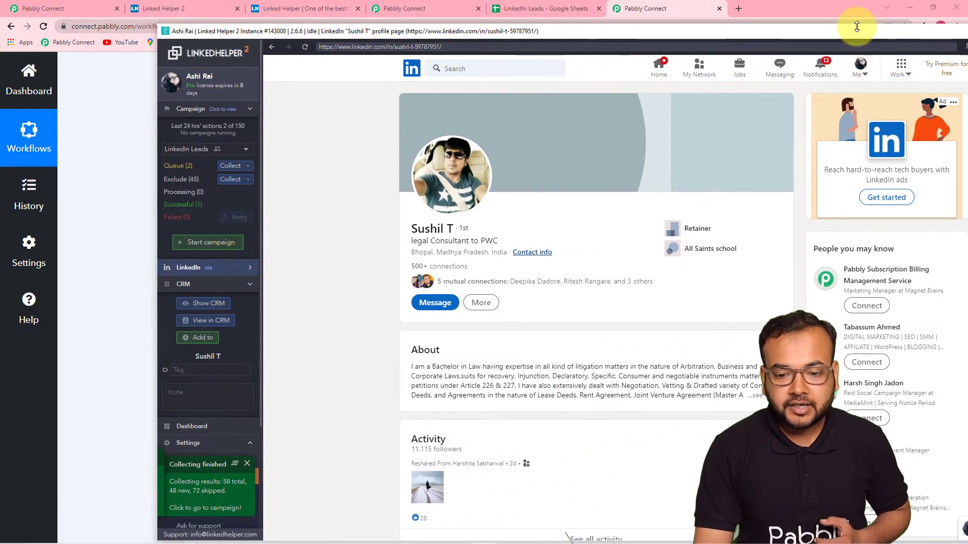
pyautogui.moveTo(855, 34); pyautogui.dragTo(696, 20)
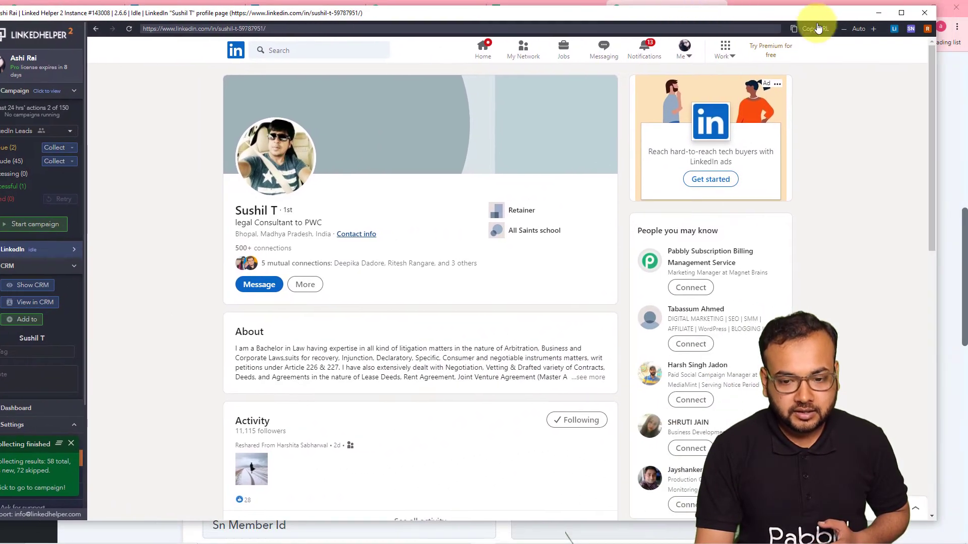
pyautogui.click(874, 19)
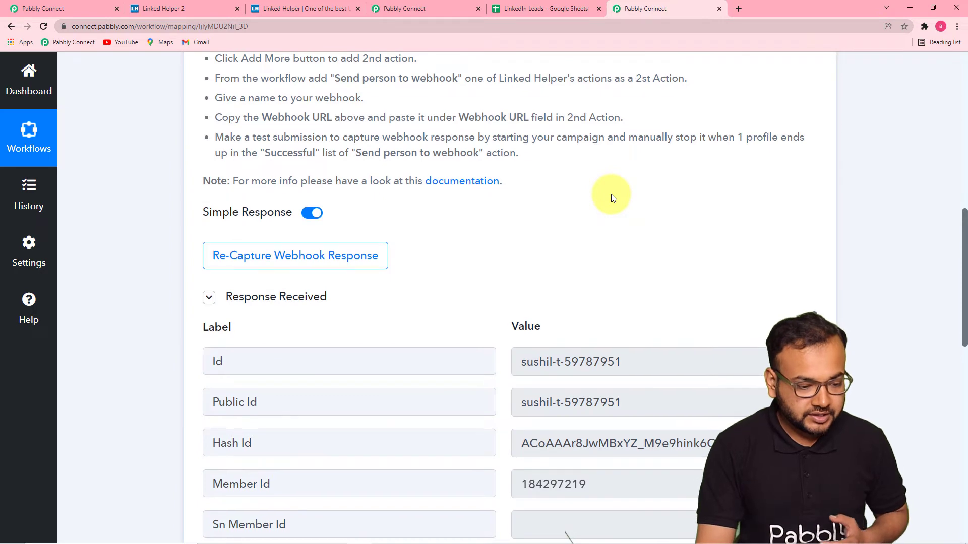
# Examine the labels and values of the trigger's received webhook response, including the ID, profile URL and email fields.
pyautogui.scroll(-1, 302, 268)
pyautogui.scroll(-1, 277, 284)
pyautogui.scroll(-3, 276, 285)
pyautogui.scroll(3, 179, 313)
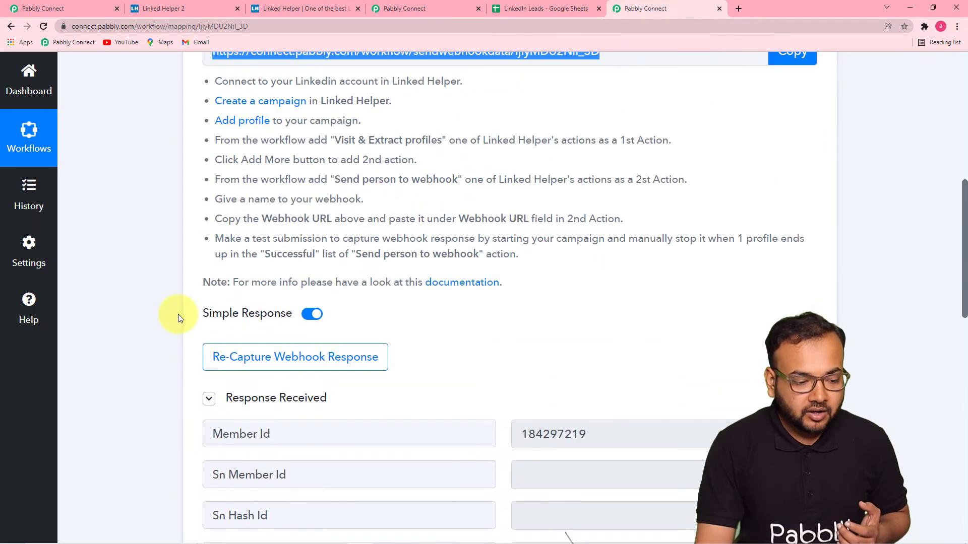
pyautogui.scroll(-6, 178, 313)
pyautogui.scroll(-3, 174, 312)
pyautogui.scroll(3, 417, 201)
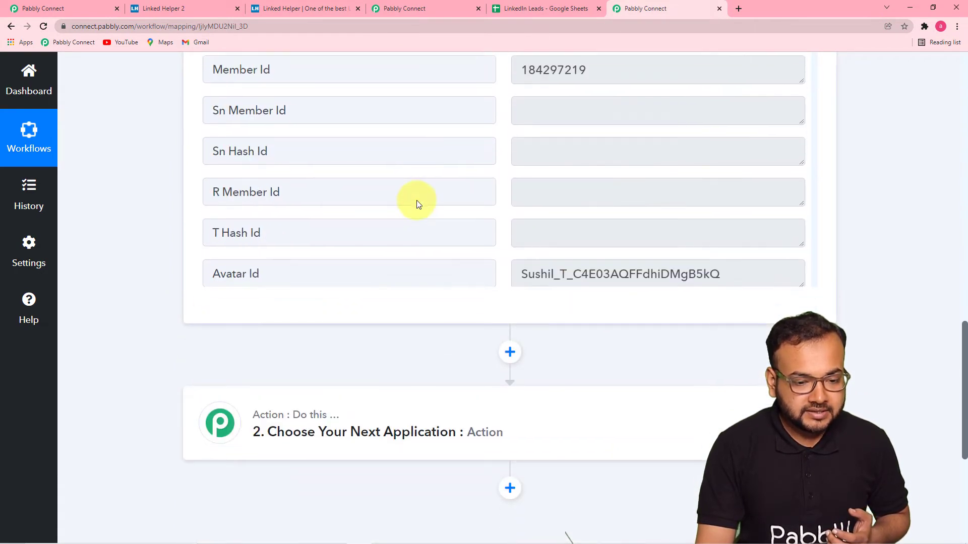
pyautogui.scroll(-1, 342, 210)
pyautogui.scroll(-1, 156, 222)
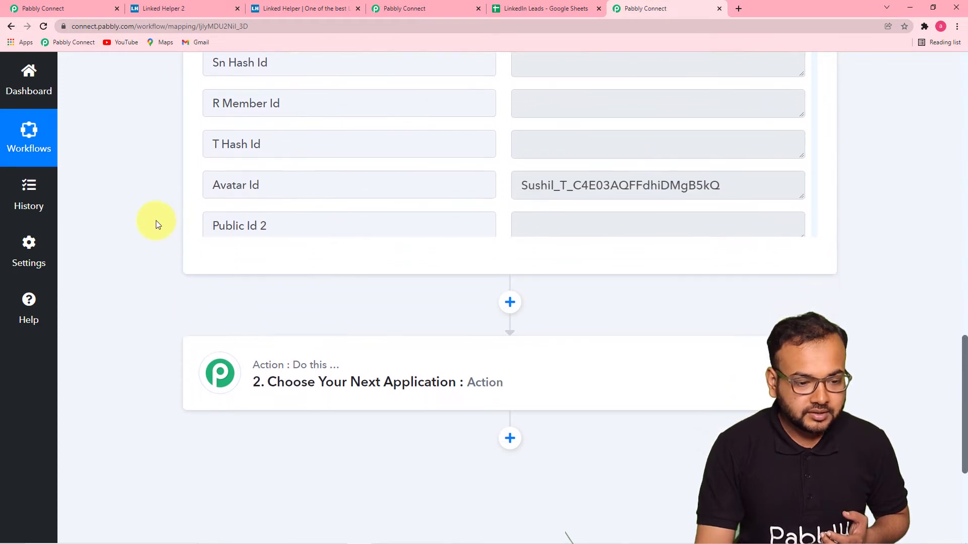
pyautogui.scroll(4, 119, 238)
pyautogui.scroll(4, 159, 247)
pyautogui.scroll(2, 278, 322)
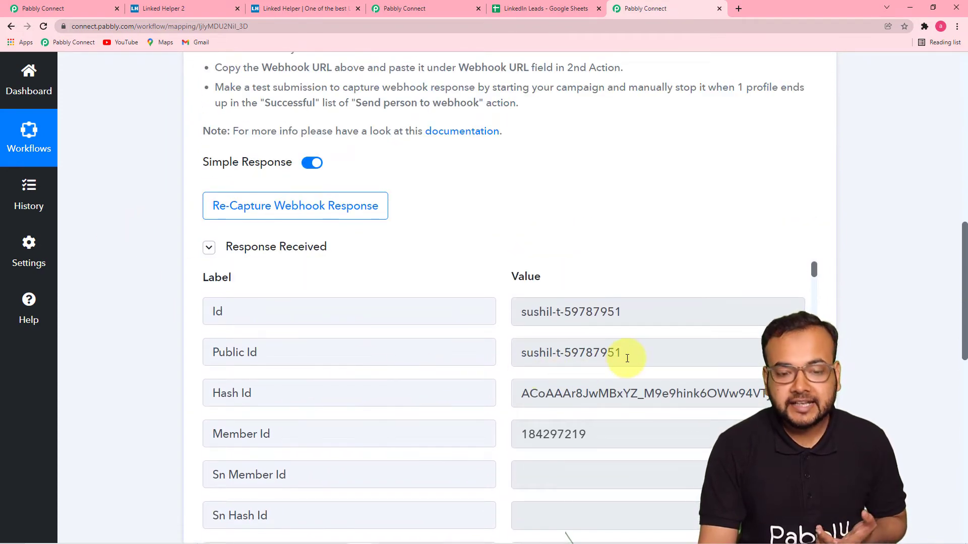
pyautogui.scroll(-4, 117, 348)
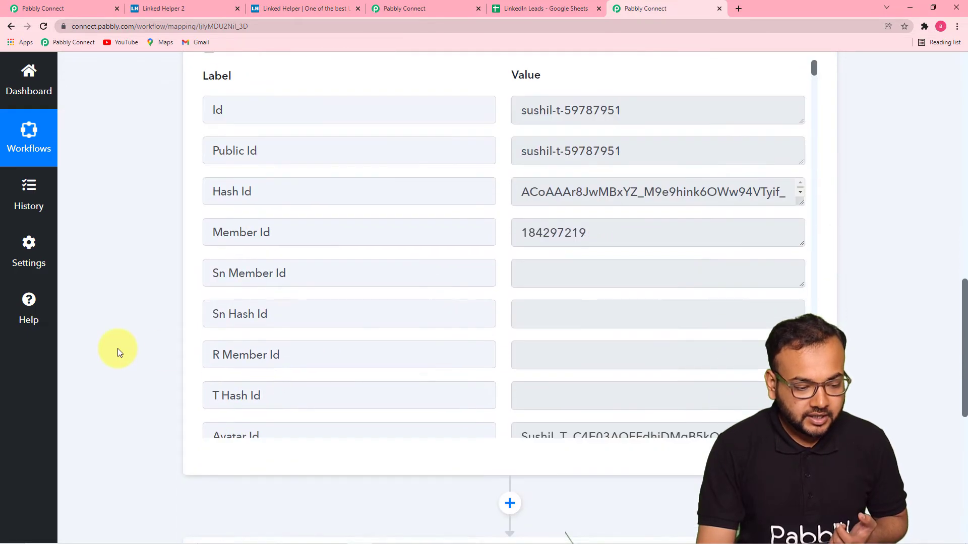
pyautogui.scroll(-1, 388, 286)
pyautogui.scroll(-6, 388, 287)
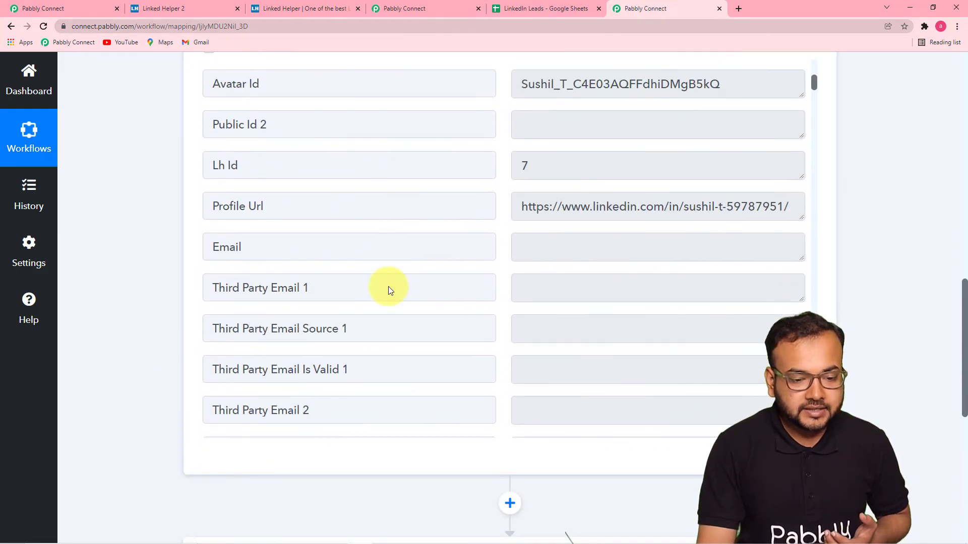
pyautogui.scroll(1, 388, 286)
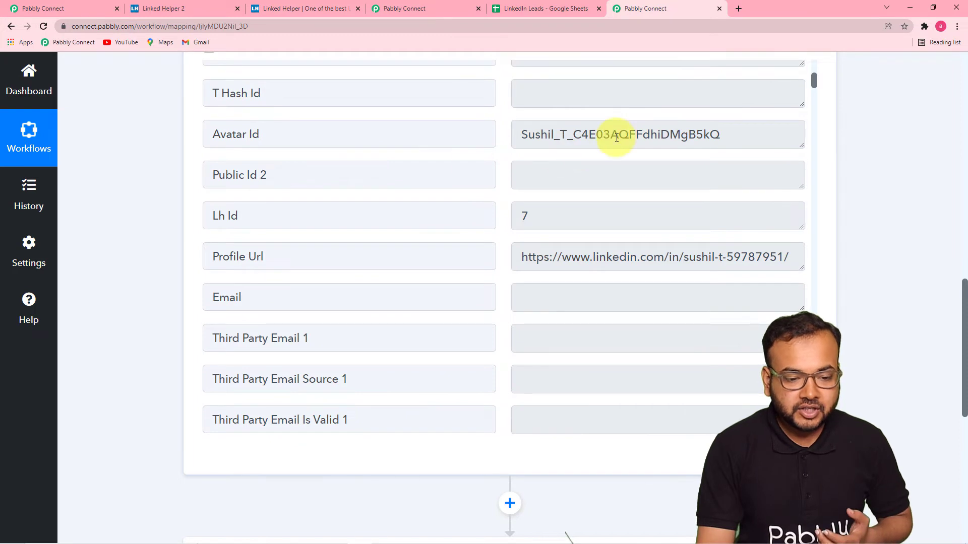
pyautogui.scroll(-1, 402, 252)
pyautogui.scroll(-5, 403, 252)
pyautogui.scroll(6, 400, 251)
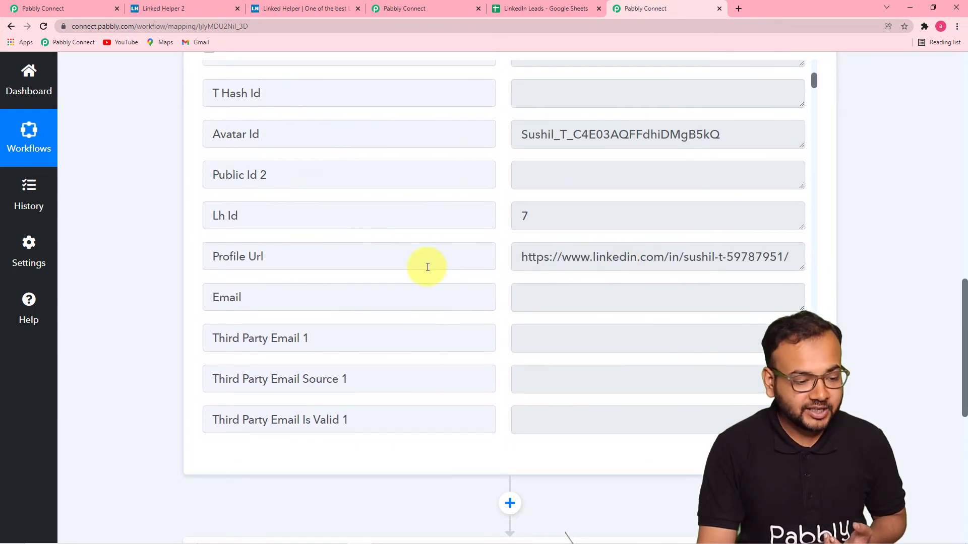
# Examine the rest of the webhook response, from the name, headline, location and summary fields through the current company and organization fields.
pyautogui.scroll(-7, 428, 266)
pyautogui.scroll(-2, 427, 267)
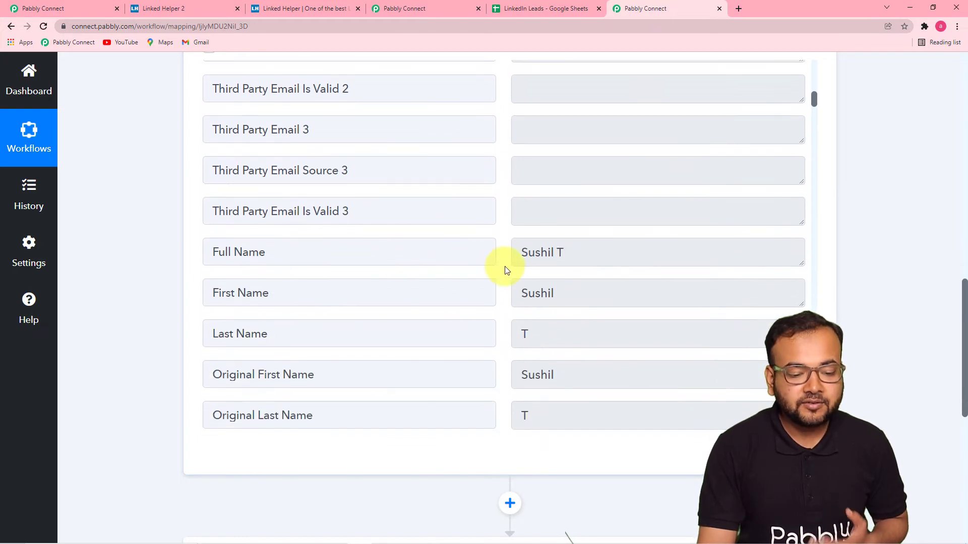
pyautogui.scroll(-3, 467, 290)
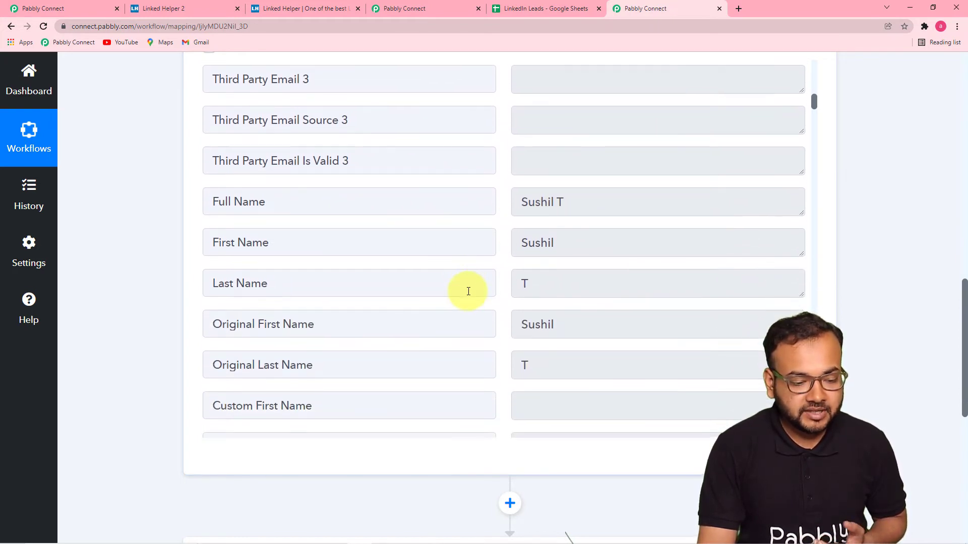
pyautogui.scroll(-3, 467, 291)
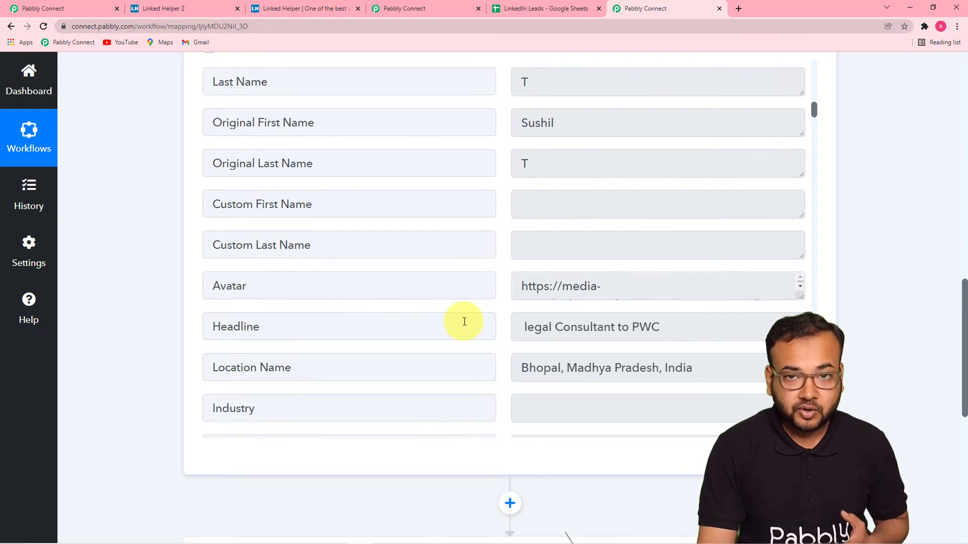
pyautogui.scroll(-2, 464, 321)
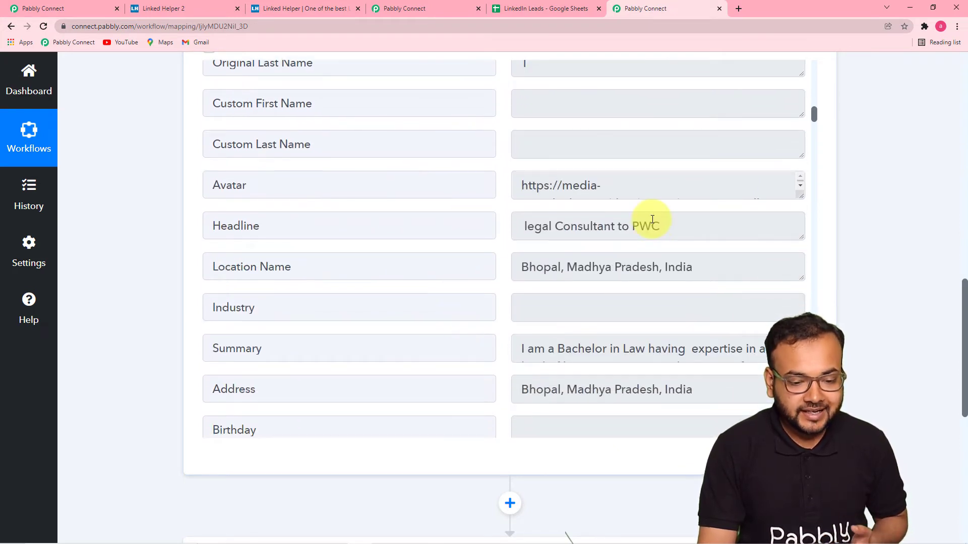
pyautogui.scroll(-3, 368, 334)
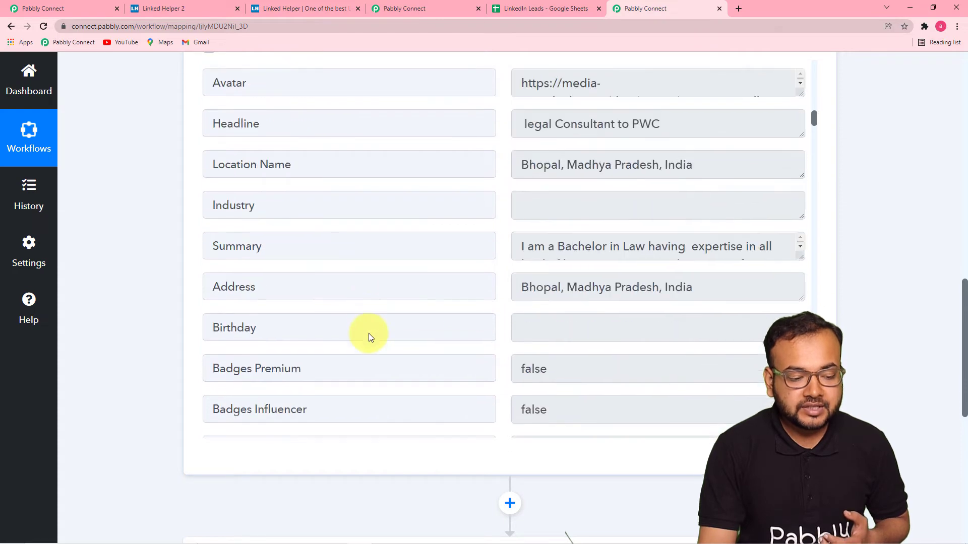
pyautogui.moveTo(800, 208); pyautogui.dragTo(804, 261)
pyautogui.scroll(-1, 454, 243)
pyautogui.scroll(-5, 411, 248)
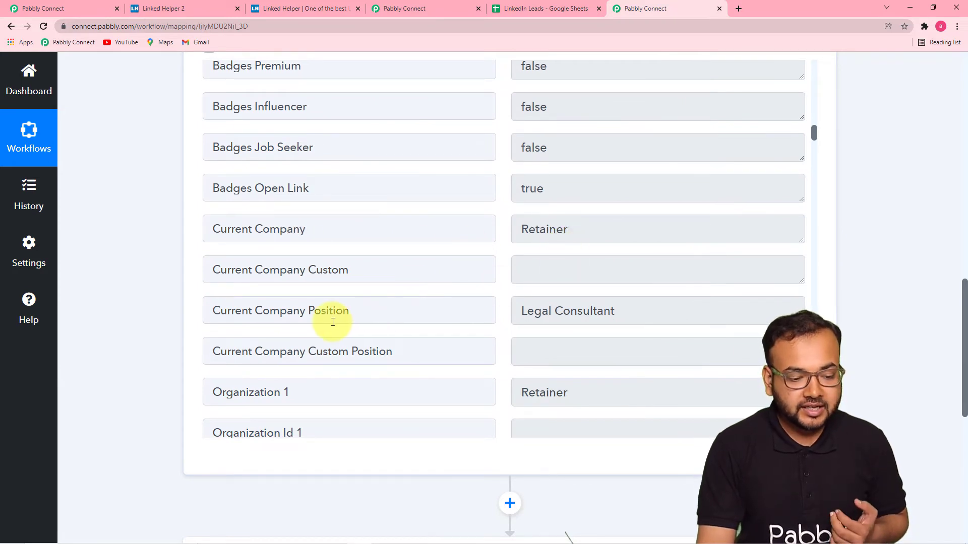
pyautogui.scroll(-2, 587, 310)
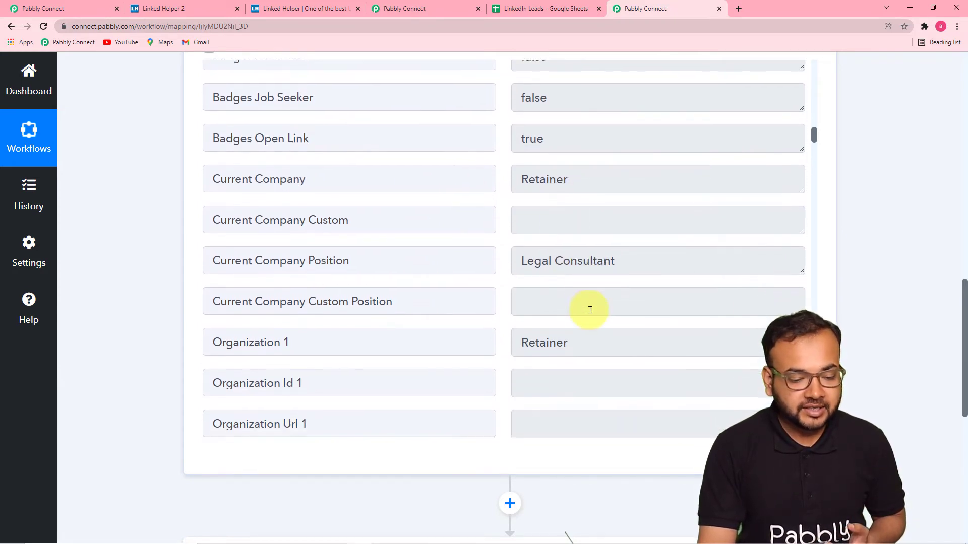
pyautogui.scroll(1, 445, 304)
pyautogui.scroll(-15, 447, 304)
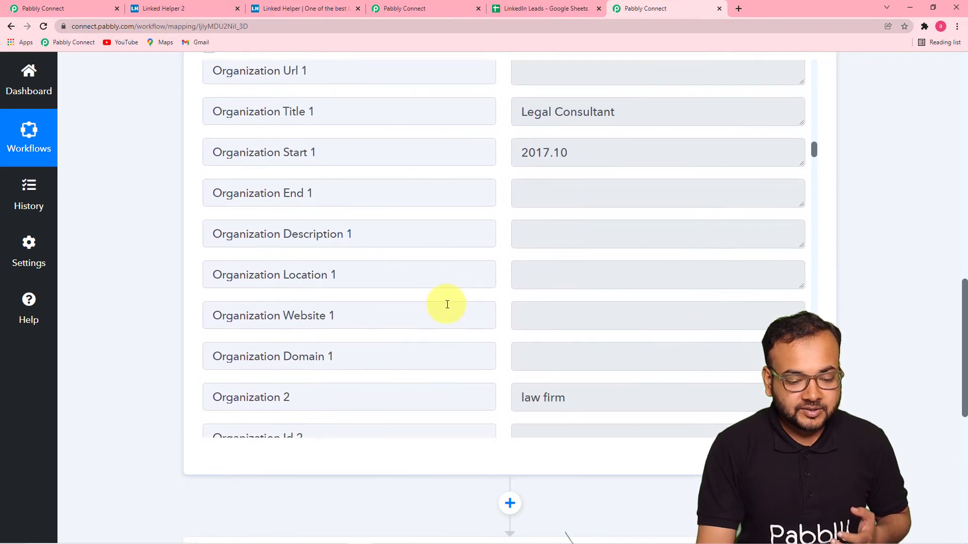
pyautogui.scroll(-8, 447, 304)
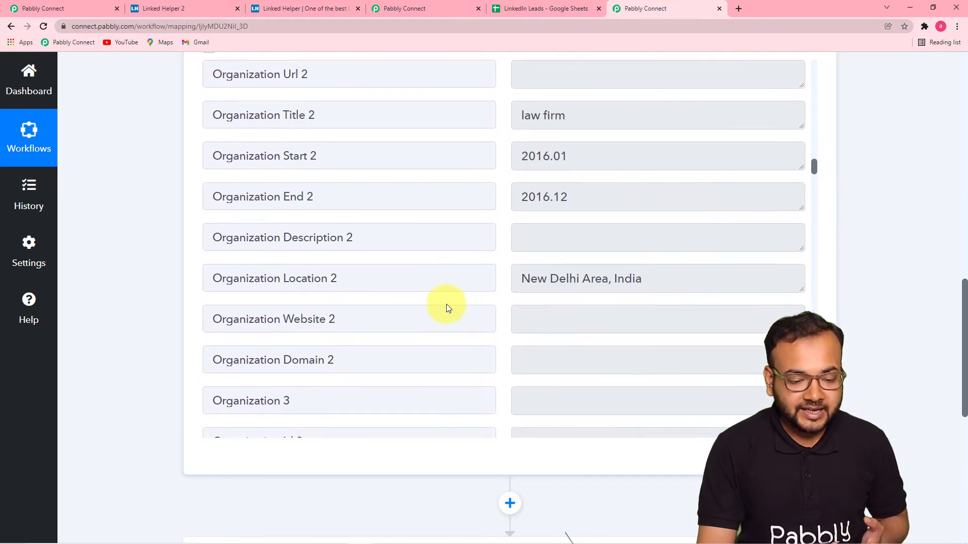
pyautogui.scroll(-2, 447, 305)
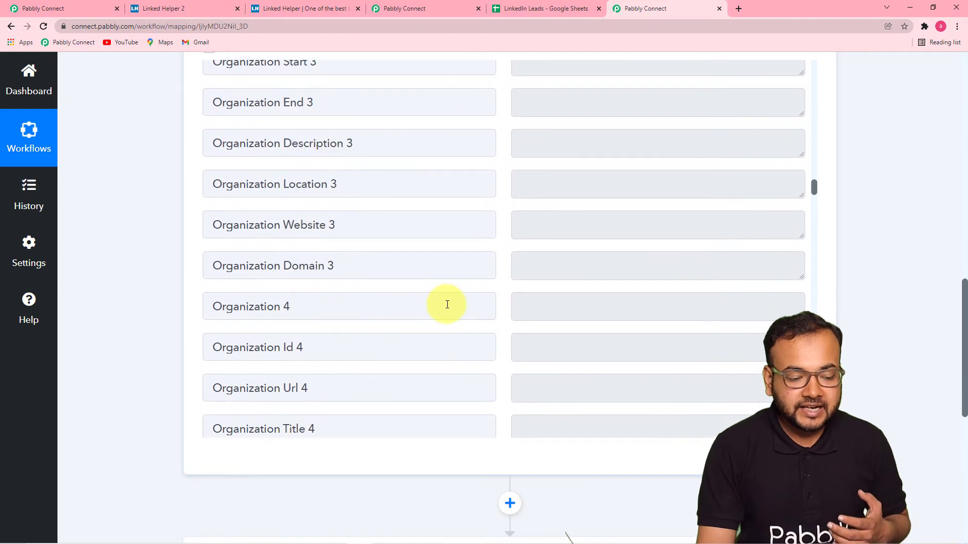
pyautogui.scroll(-10, 447, 304)
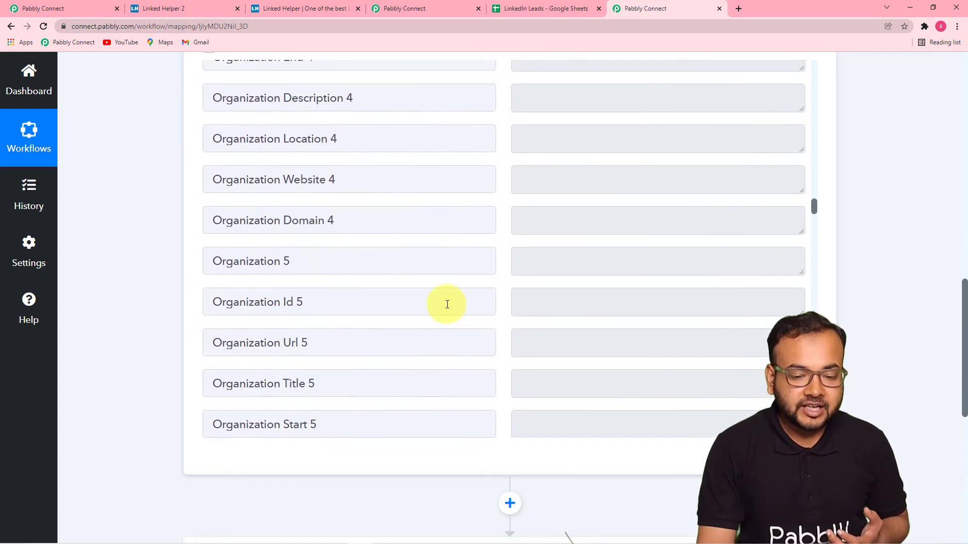
pyautogui.scroll(-5, 447, 304)
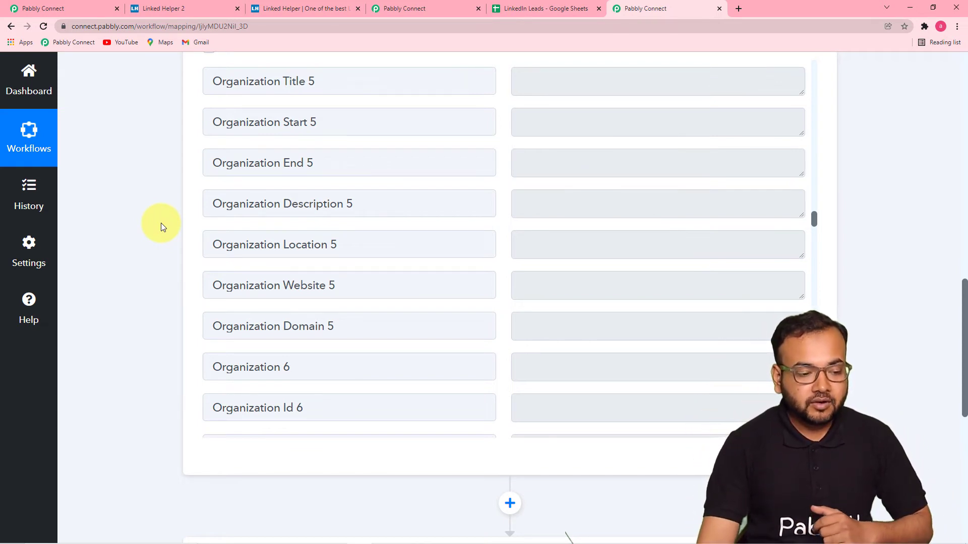
# Set the workflow's action to Google Sheets with the Add New Row event, checking the column headers of the LinkedIn Leads spreadsheet.
pyautogui.scroll(-5, 158, 285)
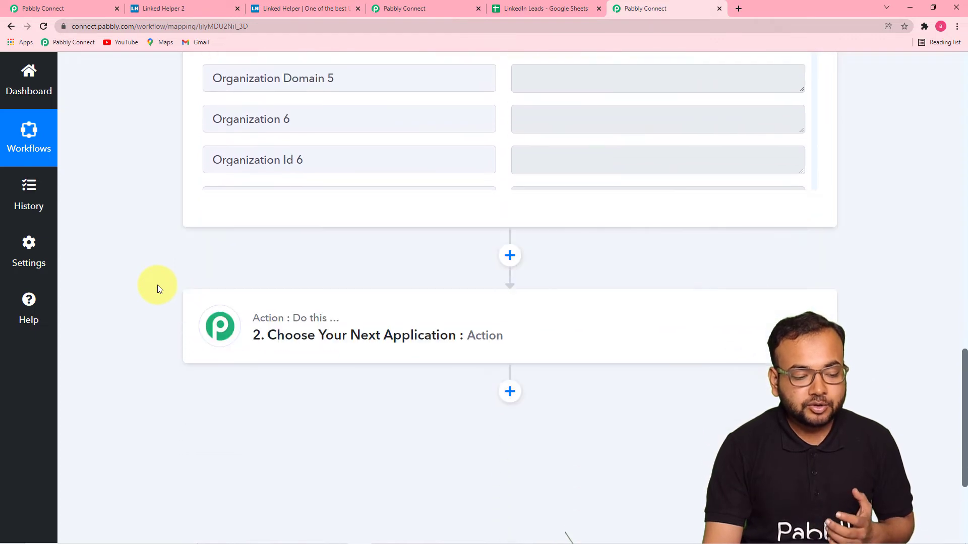
pyautogui.click(287, 330)
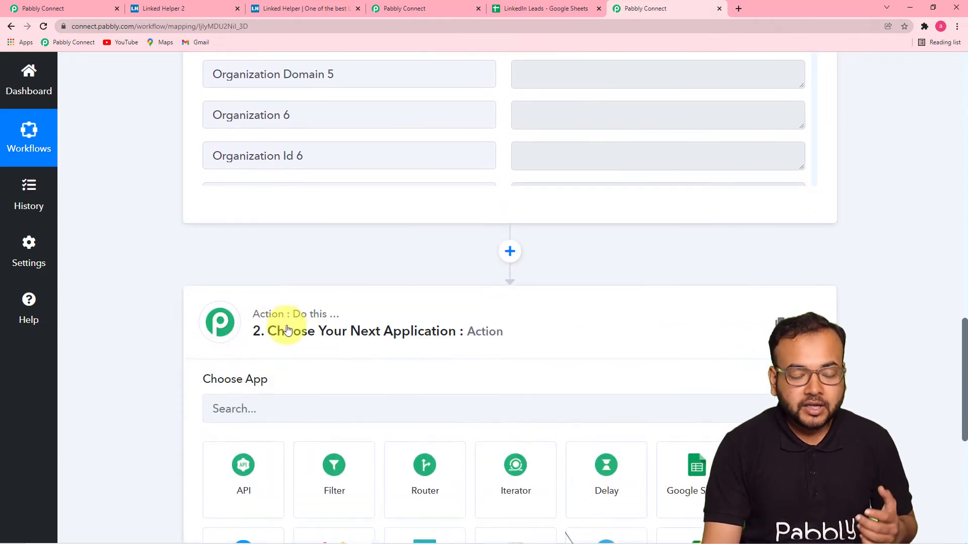
pyautogui.scroll(-5, 287, 331)
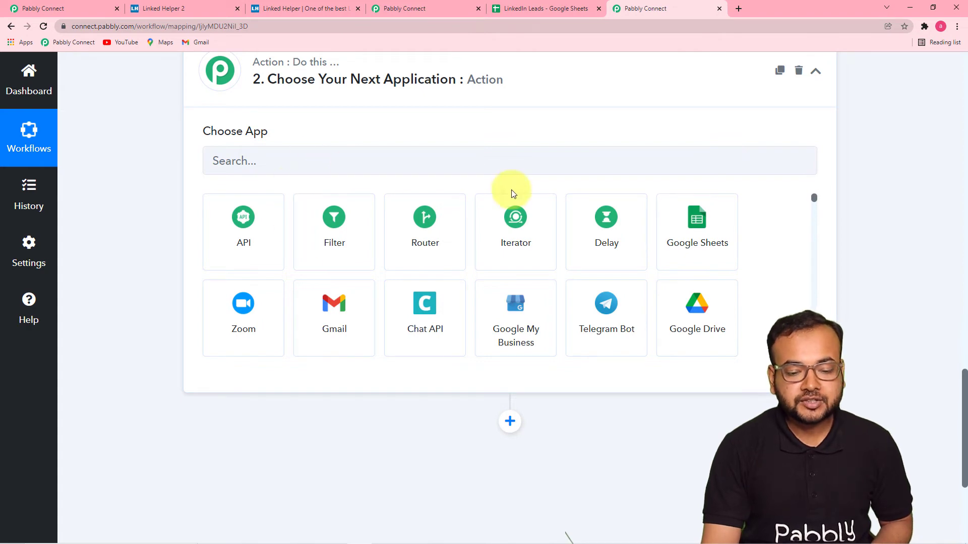
pyautogui.click(705, 233)
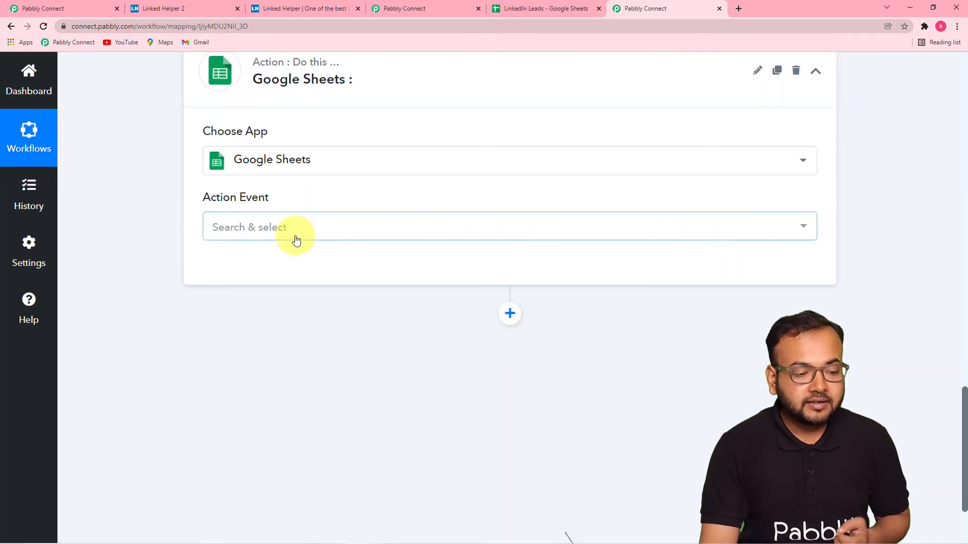
pyautogui.click(305, 232)
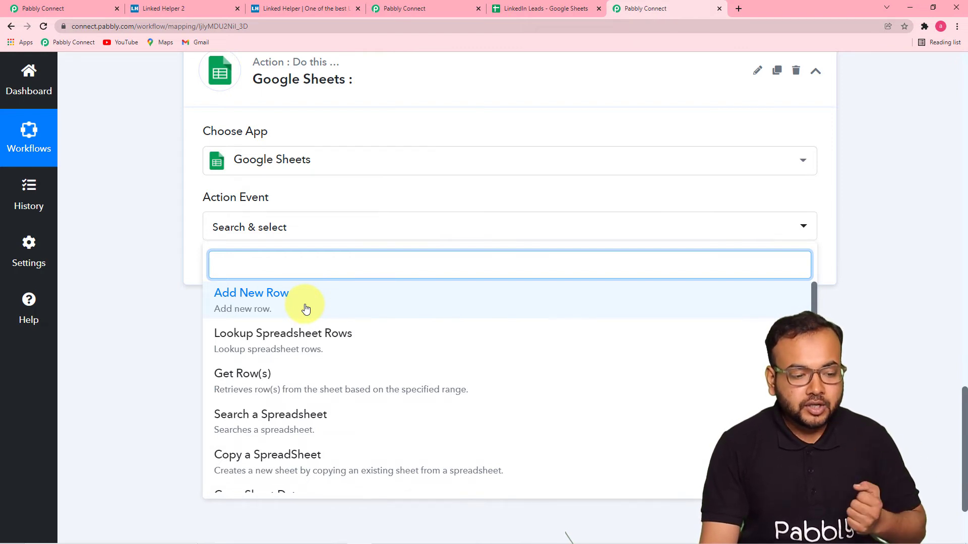
pyautogui.click(519, 10)
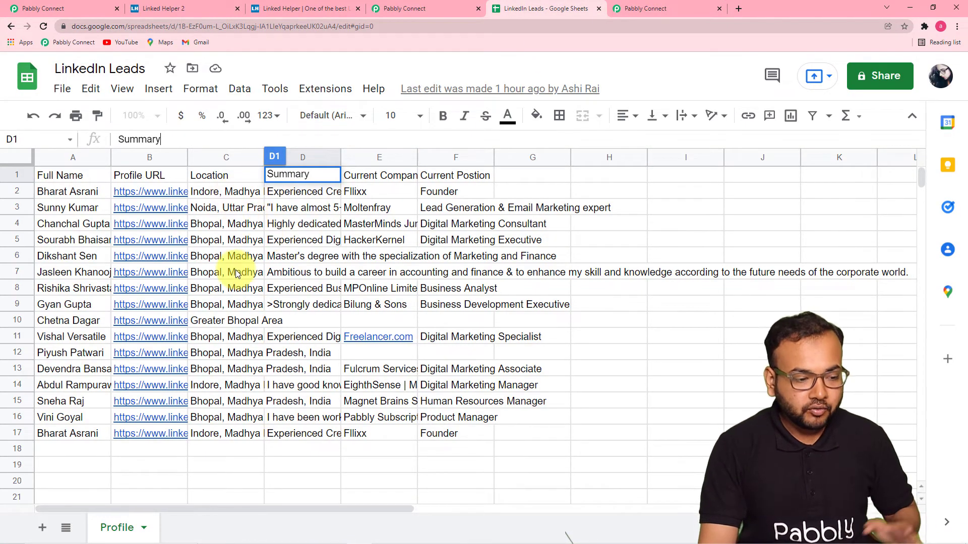
pyautogui.click(570, 336)
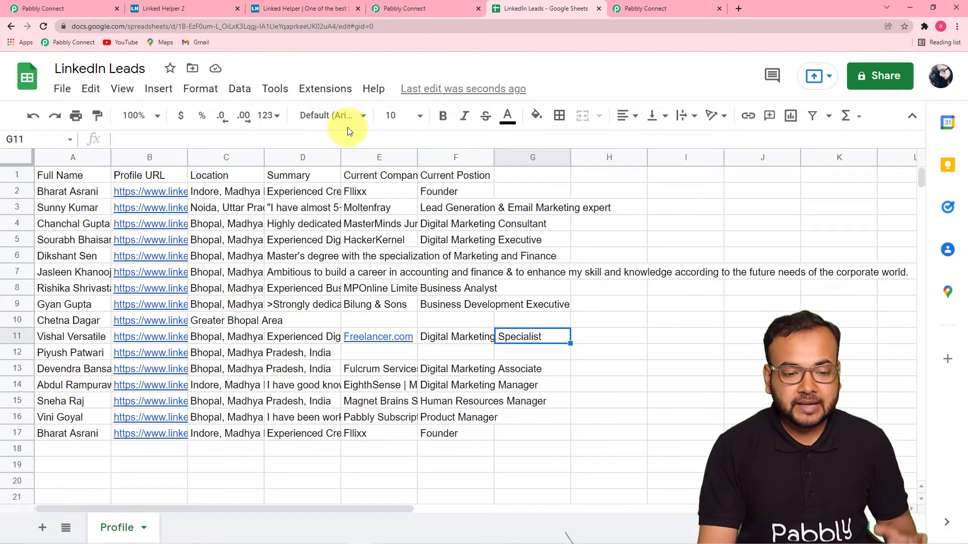
pyautogui.click(629, 10)
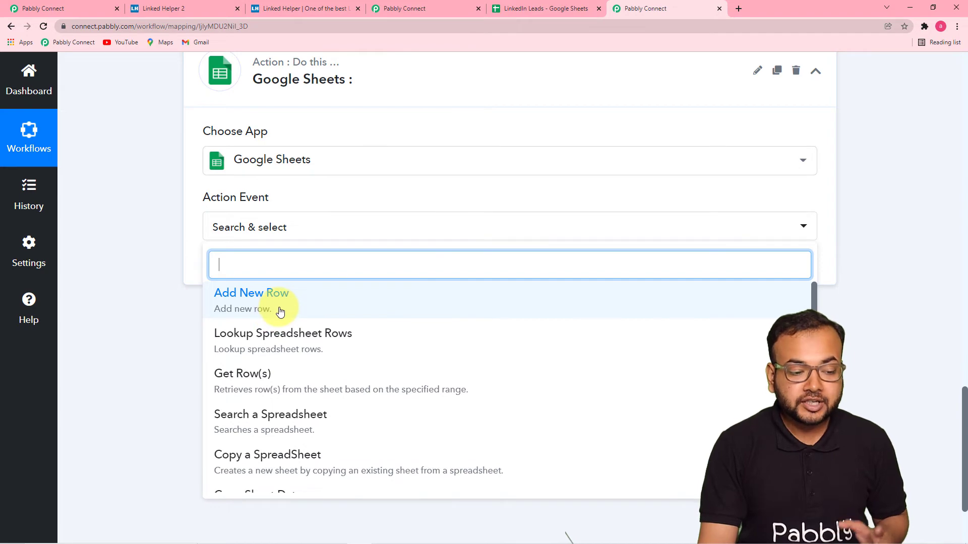
pyautogui.click(252, 297)
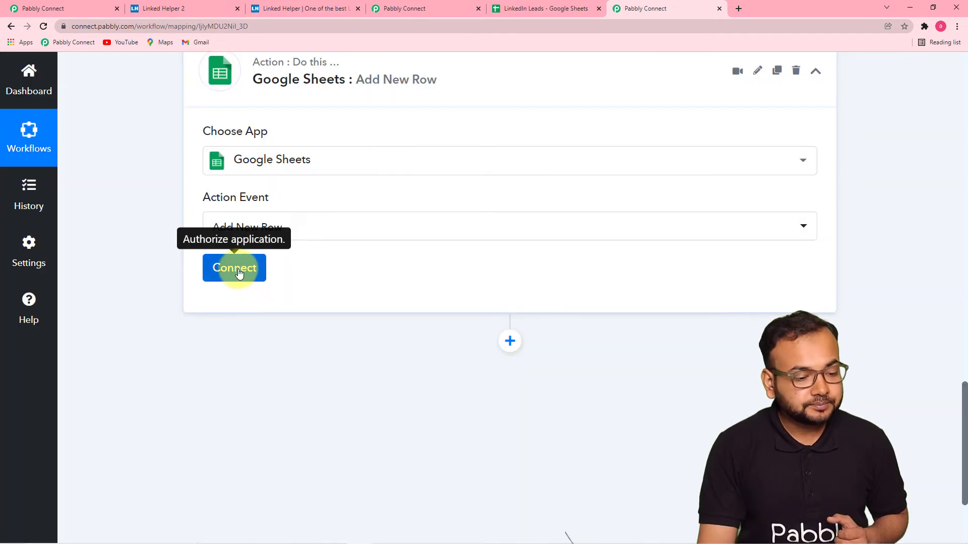
# Add a new Google Sheets connection for the action and authorize Pabbly Connect Sheets with the Google account that owns the leads spreadsheet.
pyautogui.click(239, 273)
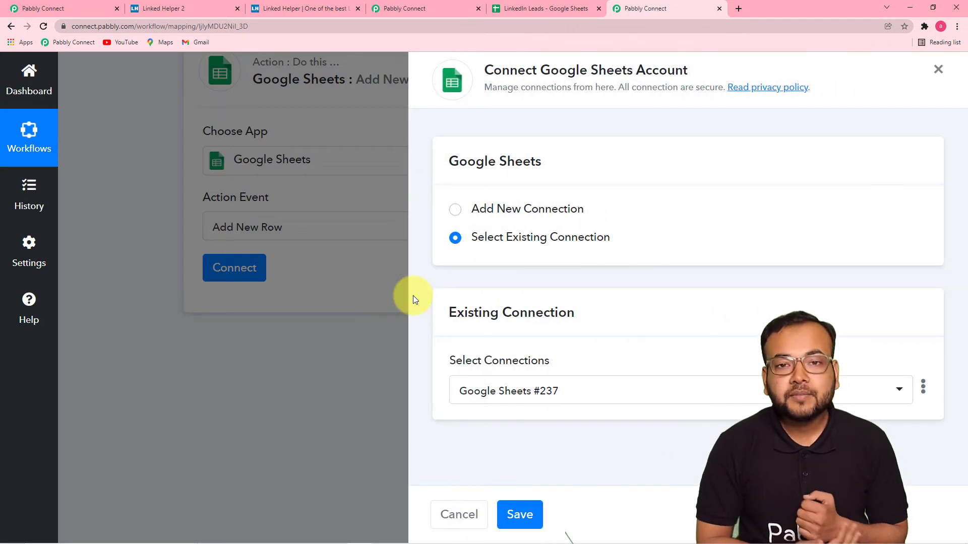
pyautogui.click(456, 212)
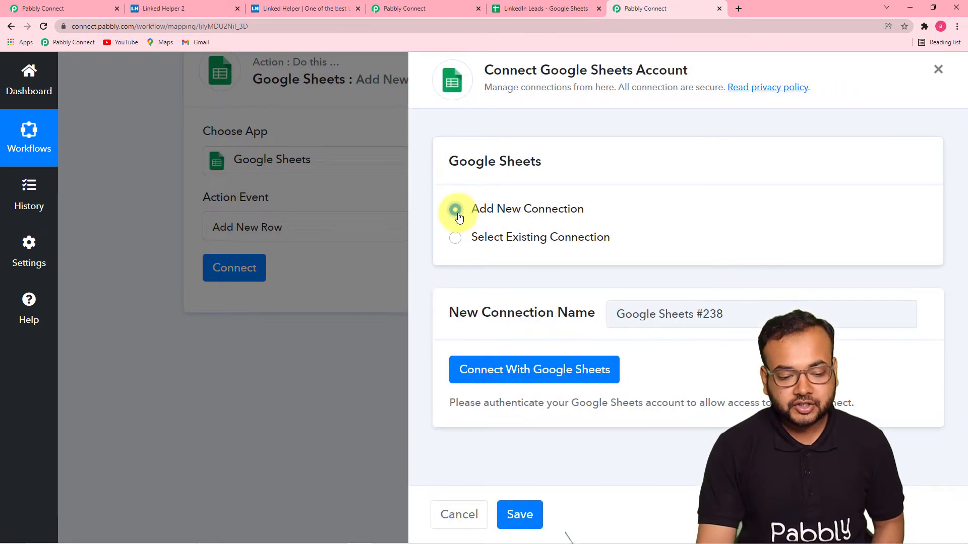
pyautogui.click(496, 373)
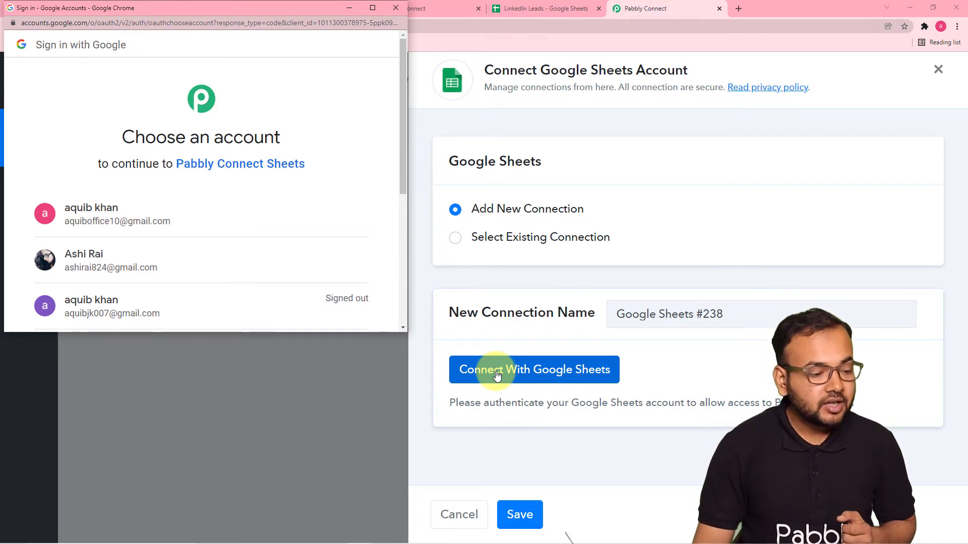
pyautogui.click(240, 261)
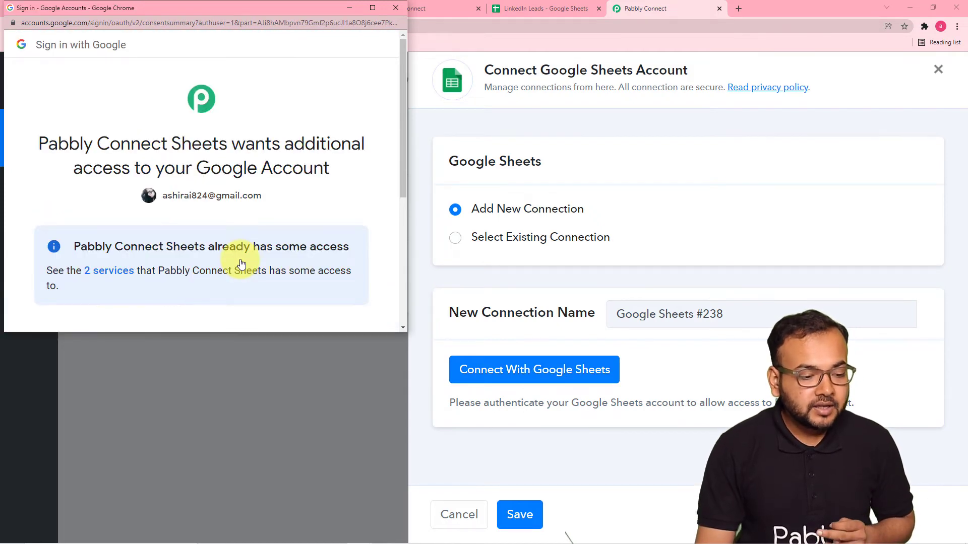
pyautogui.scroll(-1, 241, 263)
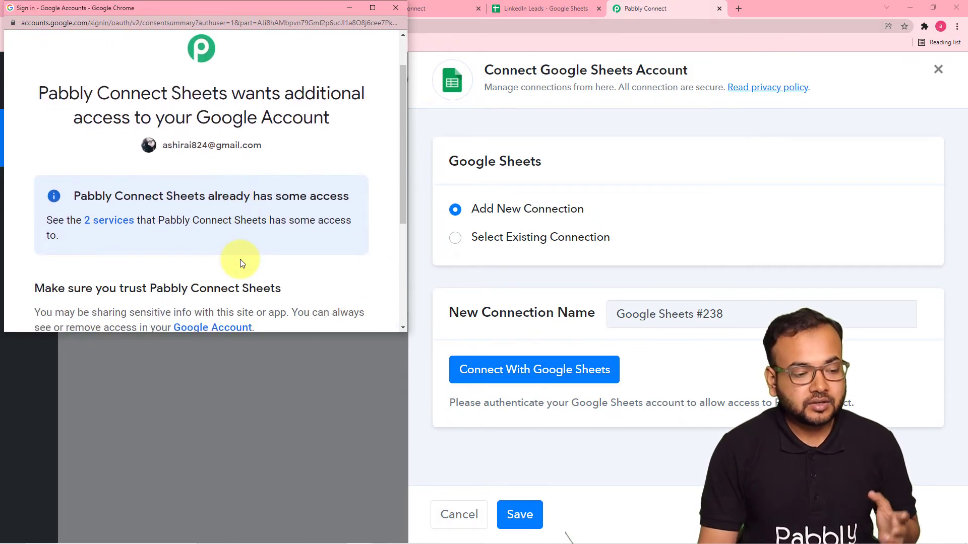
pyautogui.scroll(-1, 240, 259)
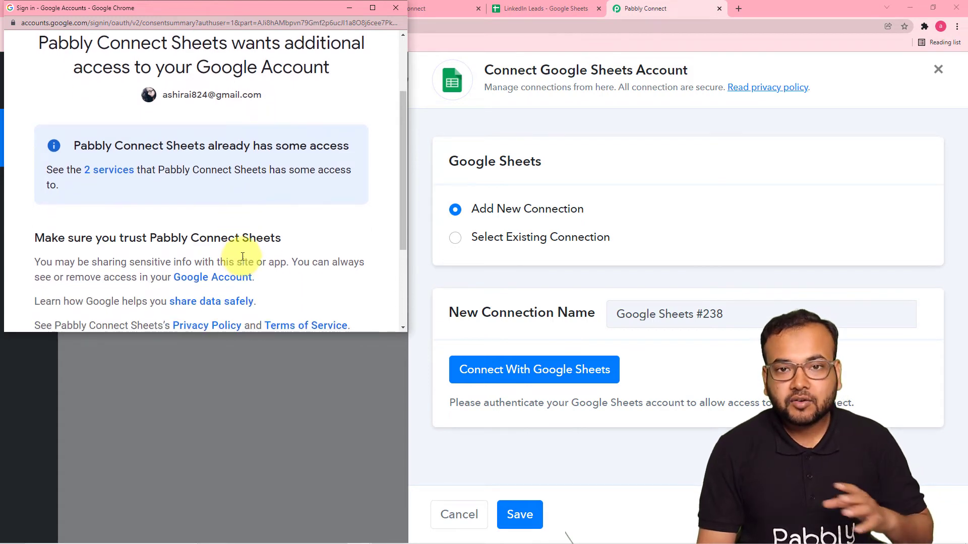
pyautogui.scroll(-2, 242, 257)
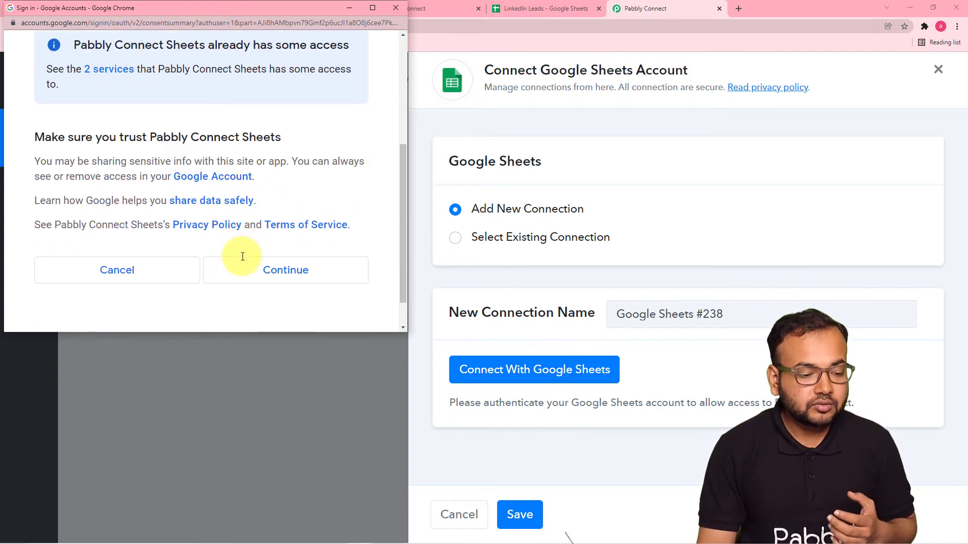
pyautogui.click(256, 281)
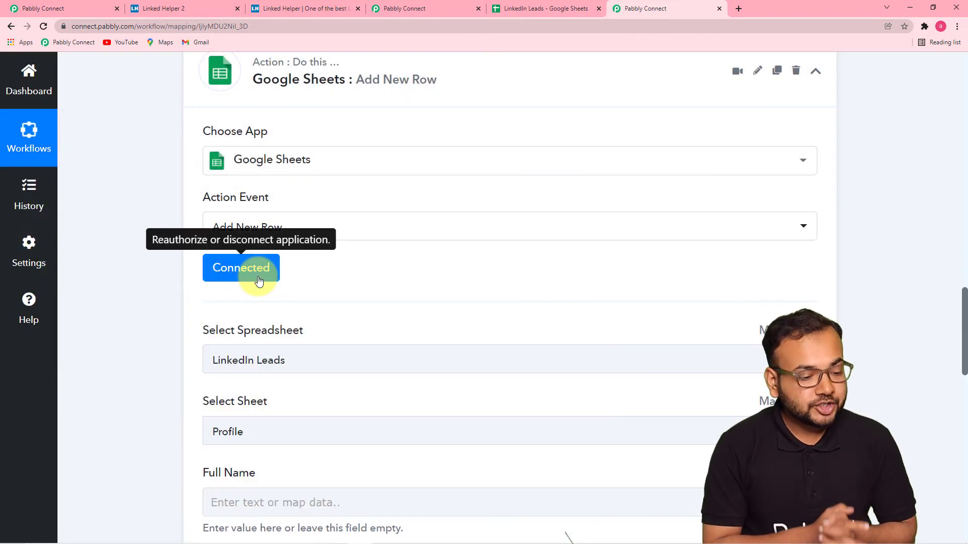
# Check the leads spreadsheet's title in Google Sheets and select LinkedIn Leads as the spreadsheet for the Add New Row action.
pyautogui.scroll(-2, 169, 292)
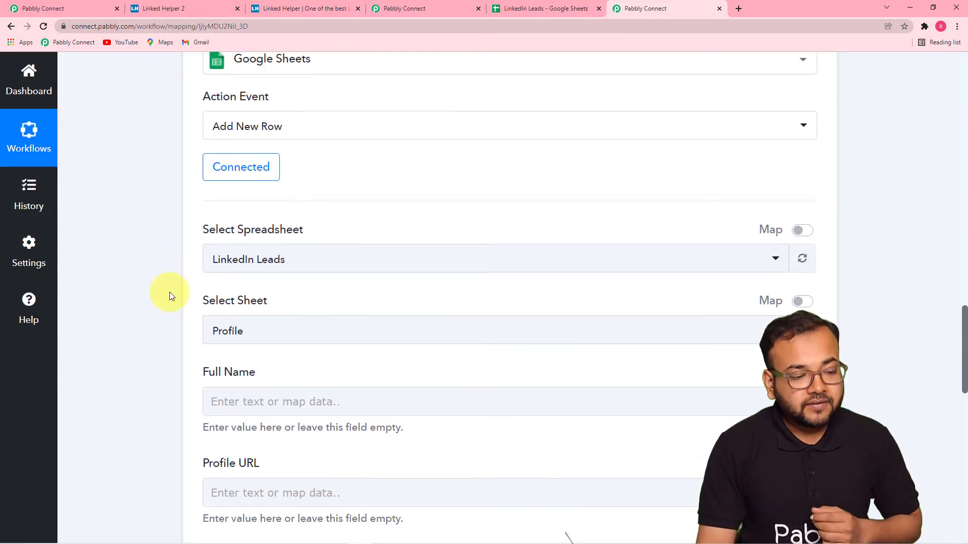
pyautogui.scroll(-3, 151, 287)
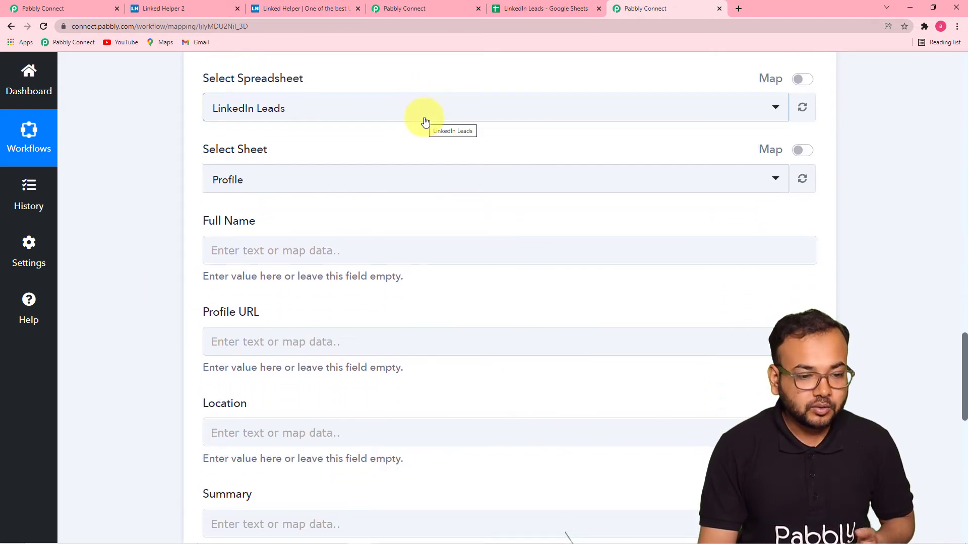
pyautogui.click(507, 8)
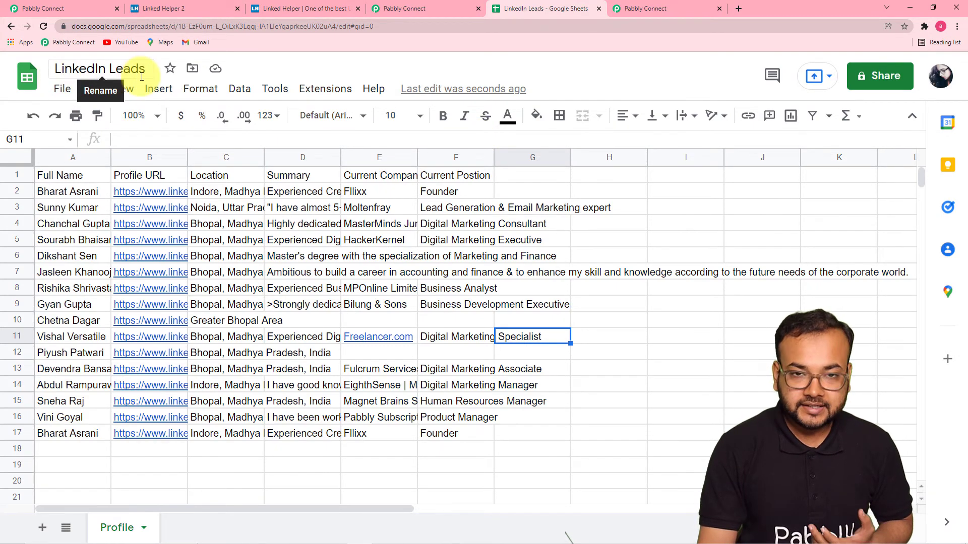
pyautogui.click(643, 8)
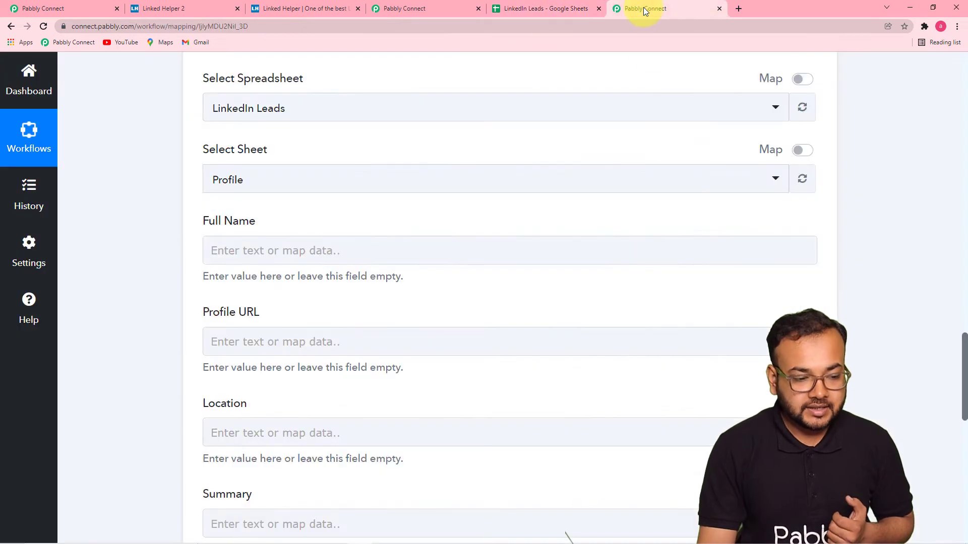
pyautogui.click(395, 116)
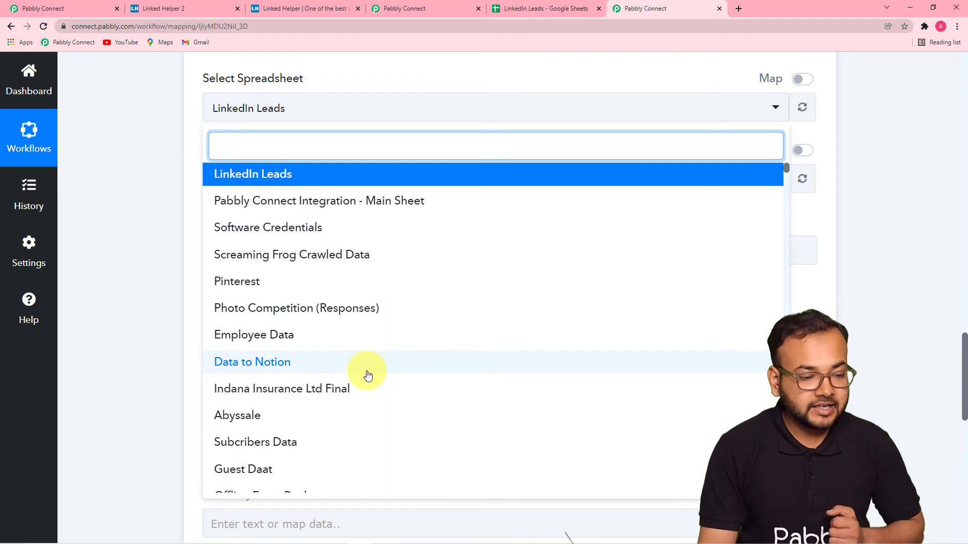
pyautogui.click(227, 174)
pyautogui.scroll(2, 177, 144)
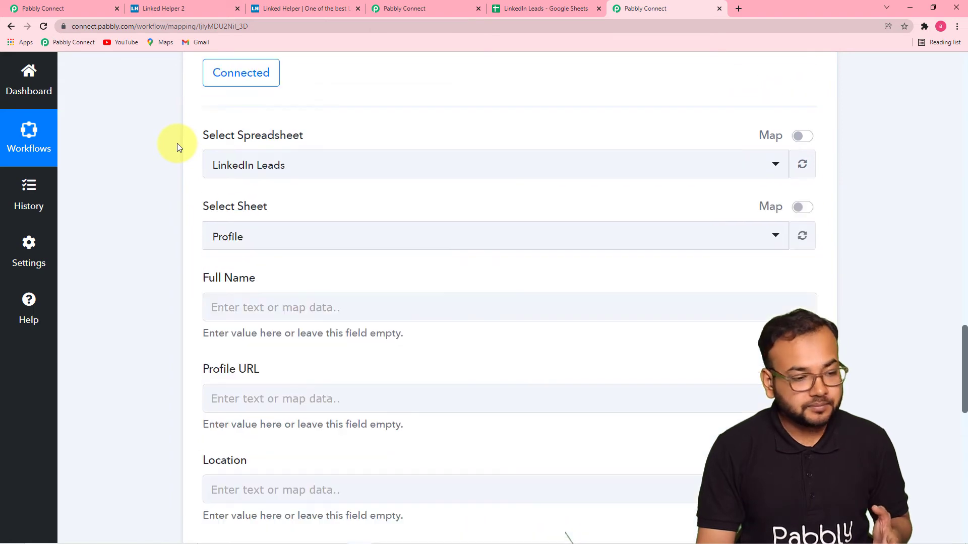
# Check the tab name in the LinkedIn Leads spreadsheet and select Profile as the sheet for the Add New Row action.
pyautogui.scroll(-3, 205, 217)
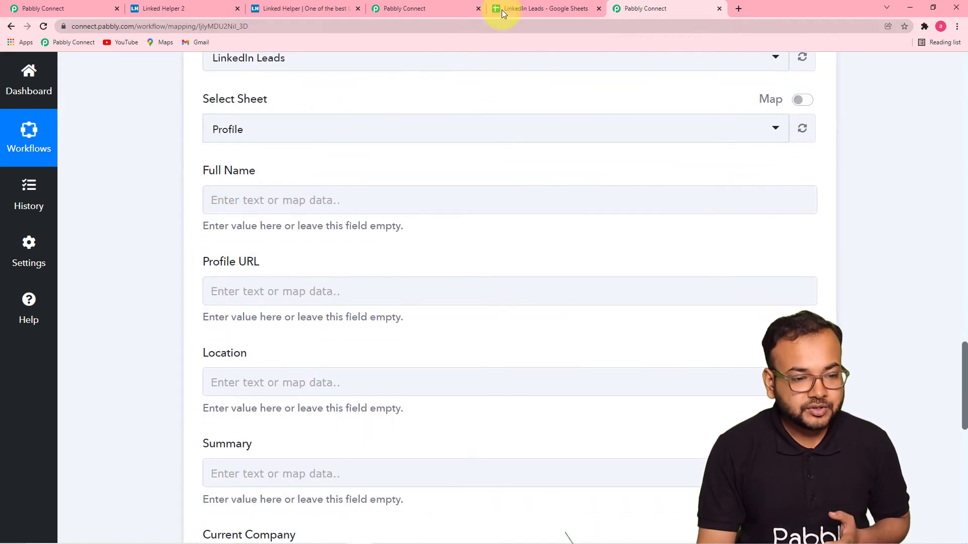
pyautogui.click(433, 11)
pyautogui.click(525, 9)
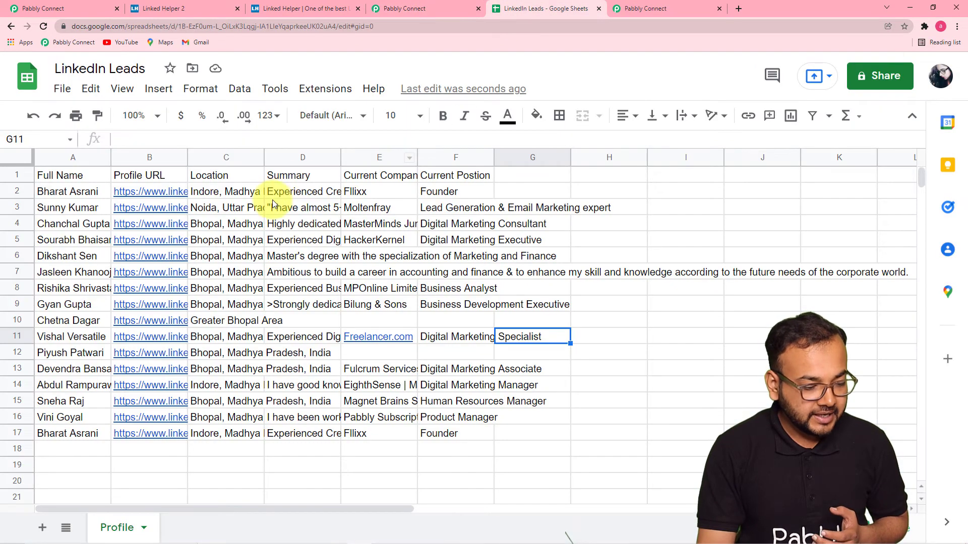
pyautogui.scroll(-2, 273, 204)
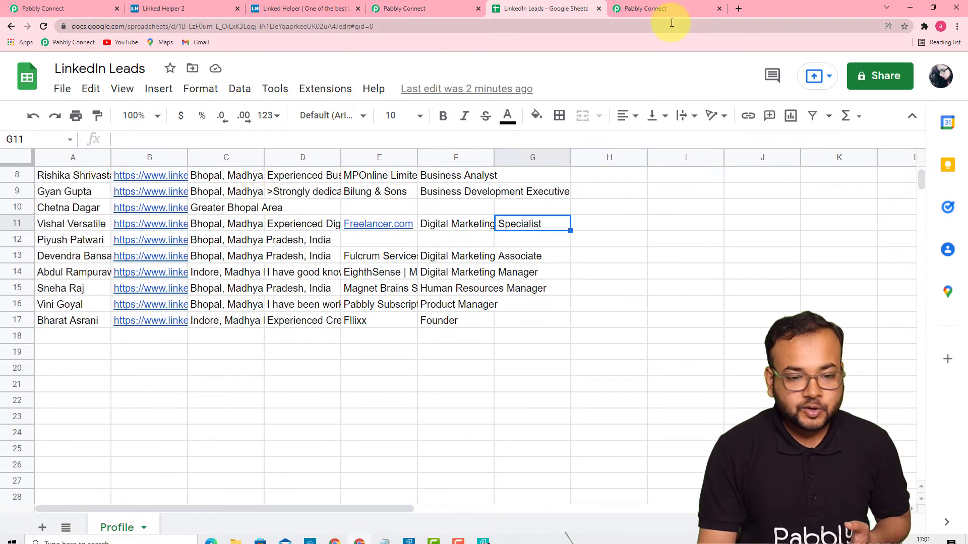
pyautogui.click(655, 9)
pyautogui.click(320, 134)
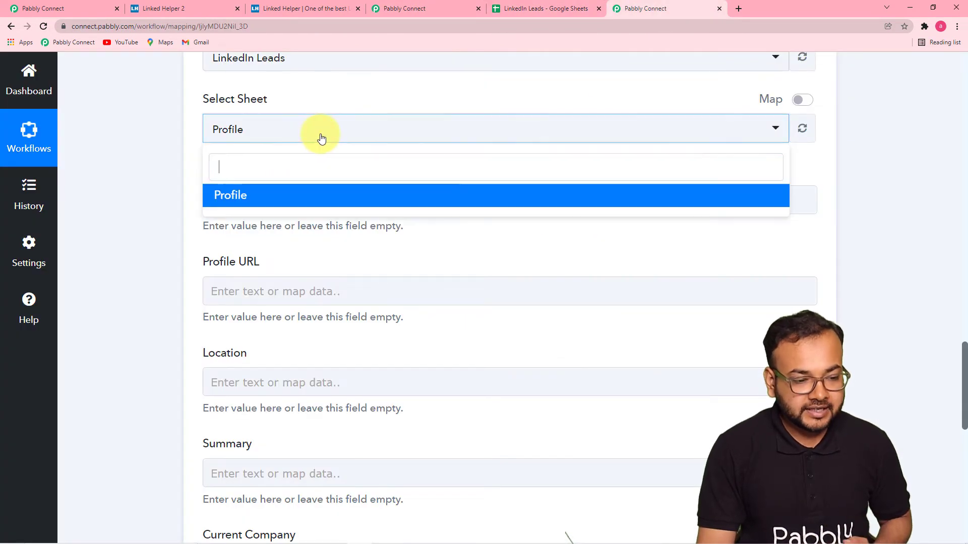
pyautogui.click(274, 195)
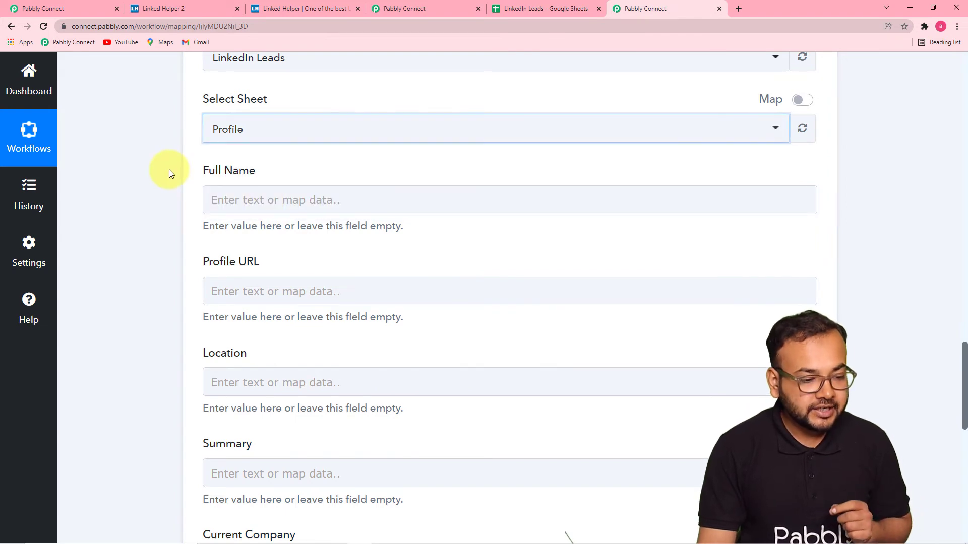
# Compare the action's fields, from Full Name to Current Postion, with the column headers of the Profile sheet in Google Sheets.
pyautogui.scroll(-3, 168, 169)
pyautogui.scroll(2, 168, 169)
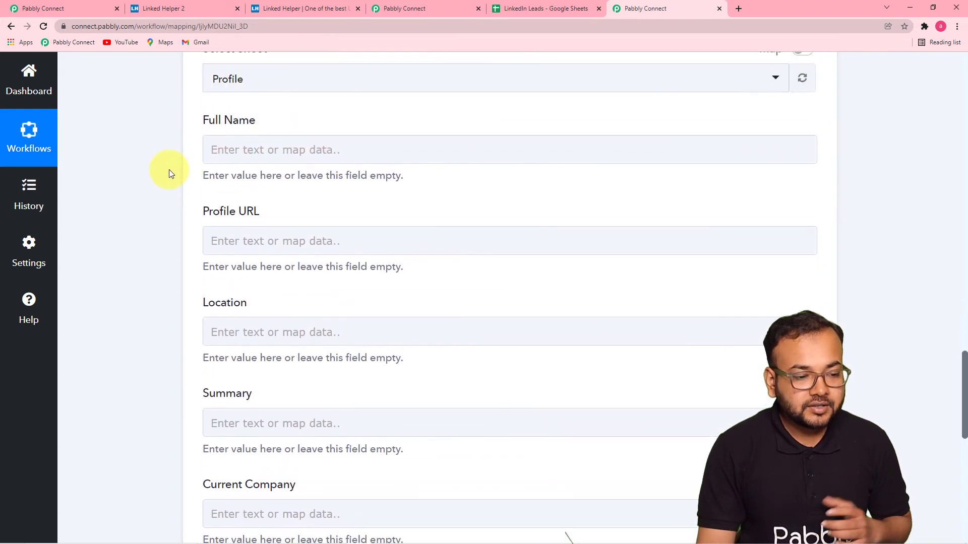
pyautogui.scroll(-2, 232, 252)
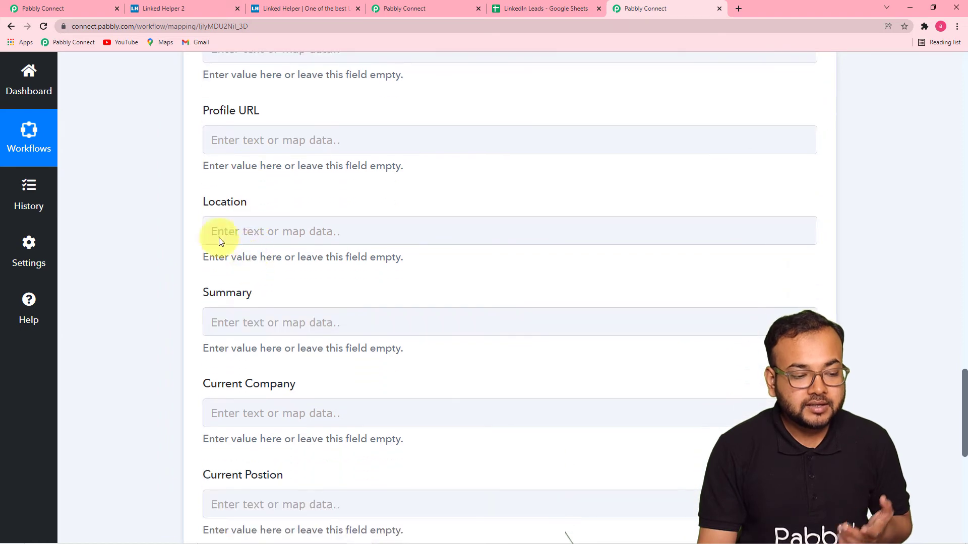
pyautogui.click(252, 229)
pyautogui.scroll(1, 253, 262)
pyautogui.scroll(-2, 250, 285)
pyautogui.click(264, 418)
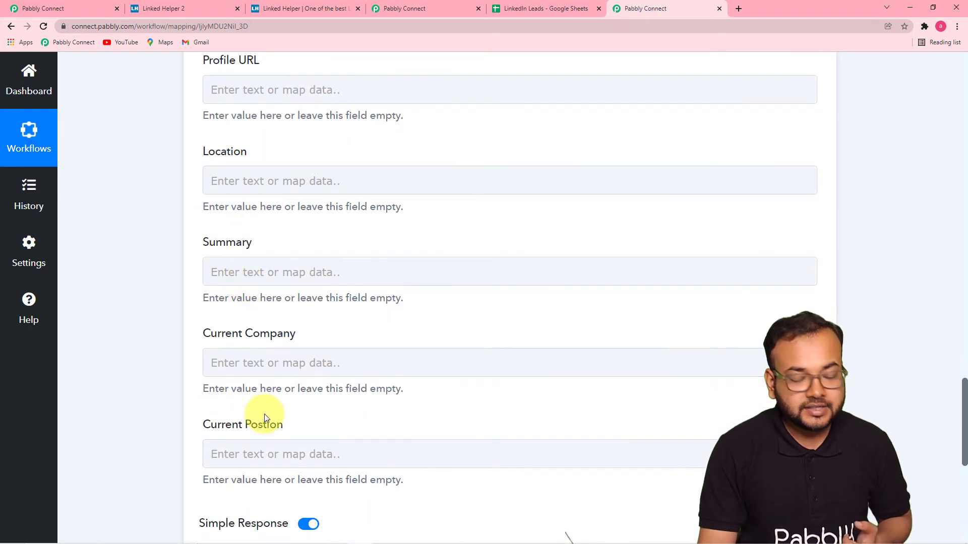
pyautogui.click(527, 10)
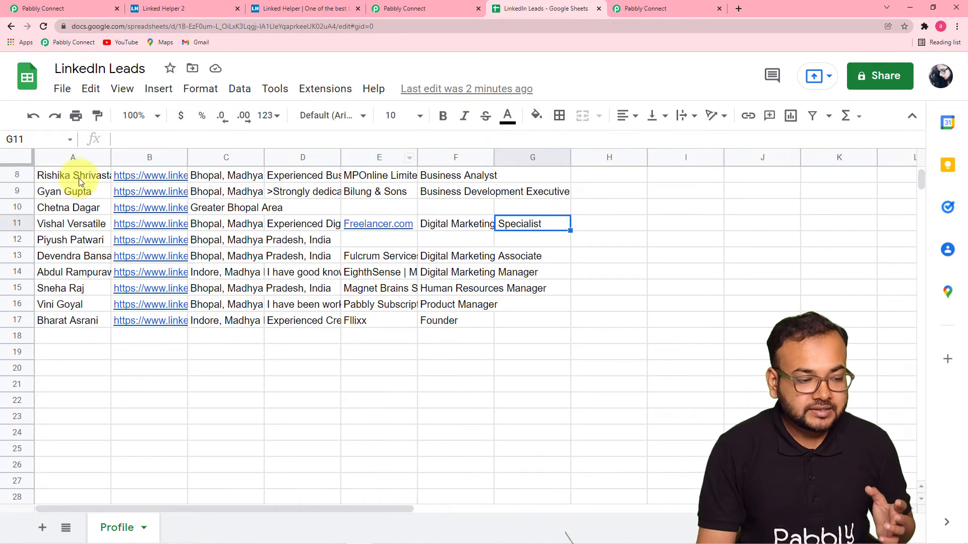
pyautogui.scroll(3, 78, 177)
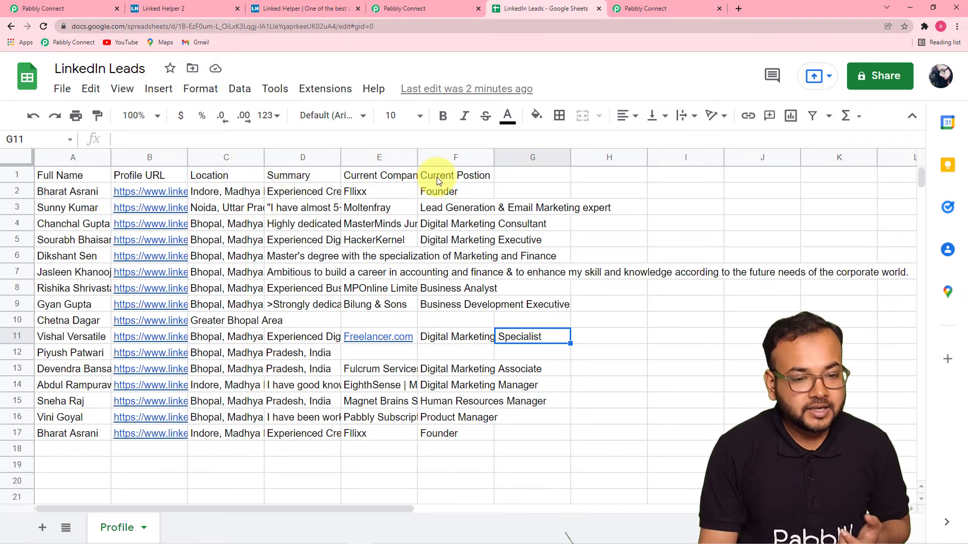
pyautogui.click(637, 9)
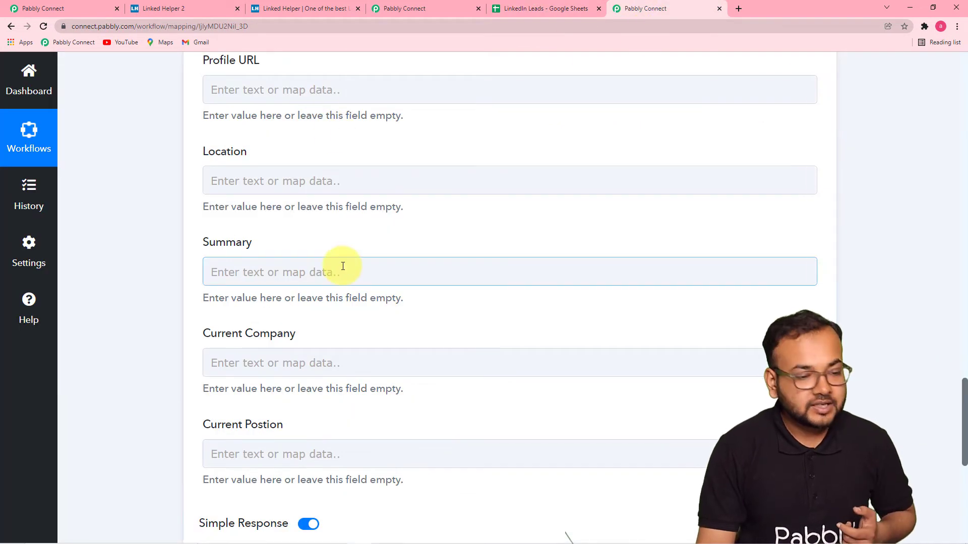
# Review the spreadsheet and sheet selections and the captured webhook response that supplies data for the action's fields.
pyautogui.scroll(6, 343, 266)
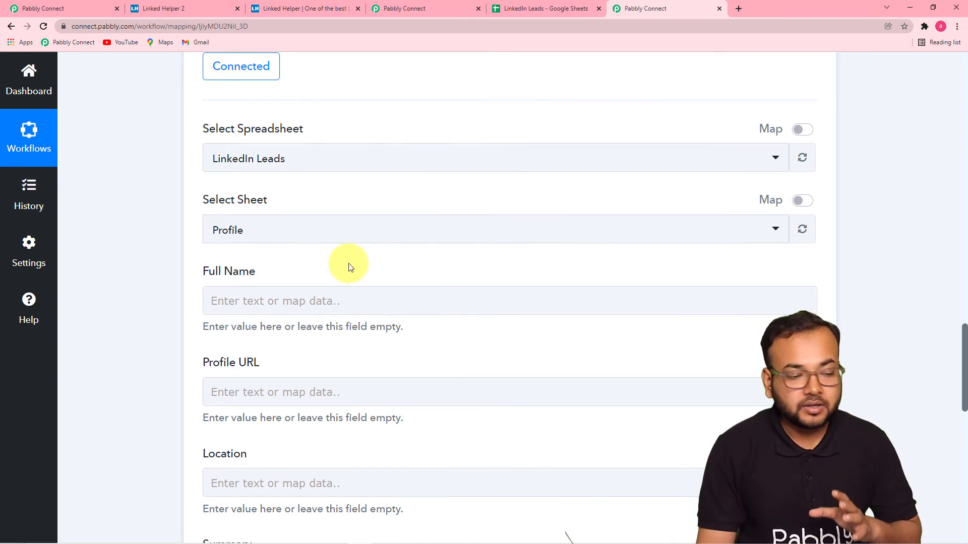
pyautogui.scroll(2, 257, 259)
pyautogui.scroll(-1, 257, 260)
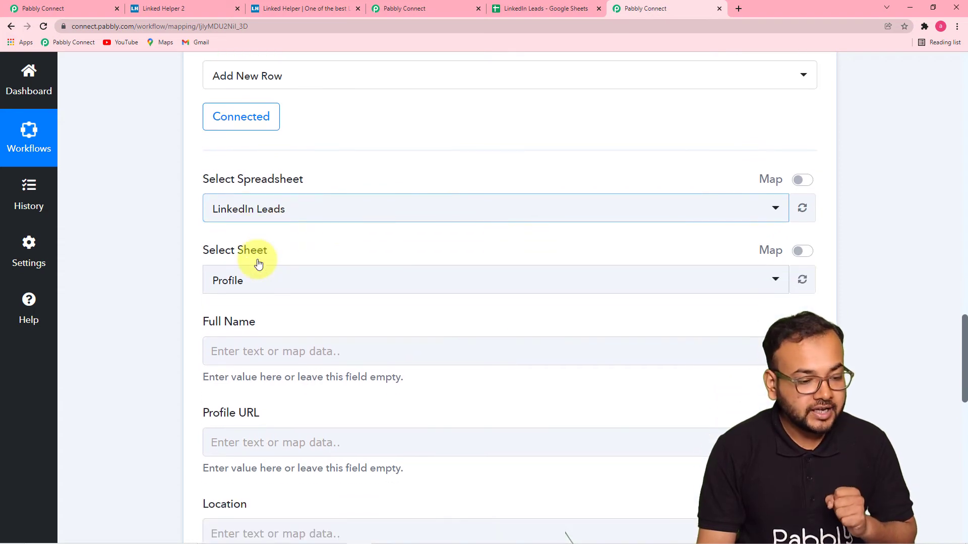
pyautogui.scroll(8, 162, 251)
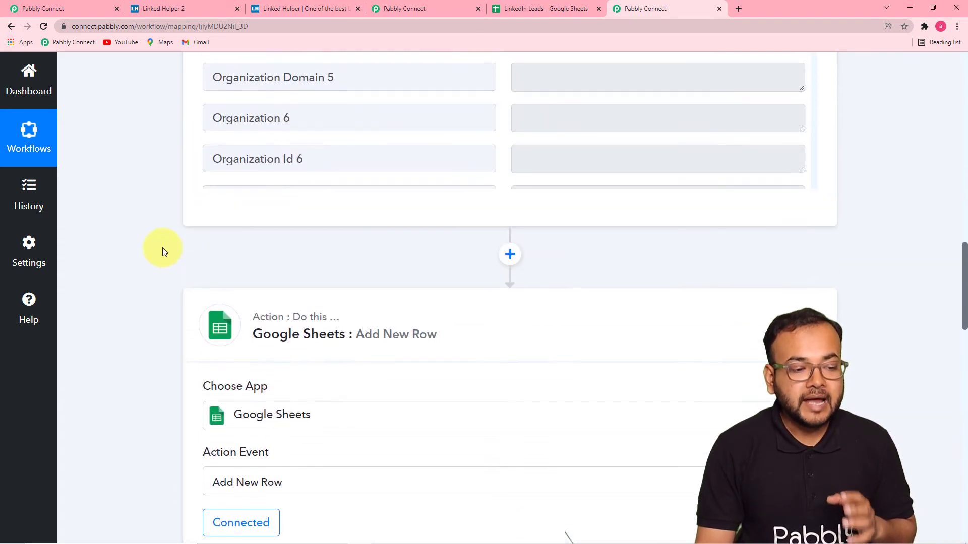
pyautogui.scroll(6, 163, 247)
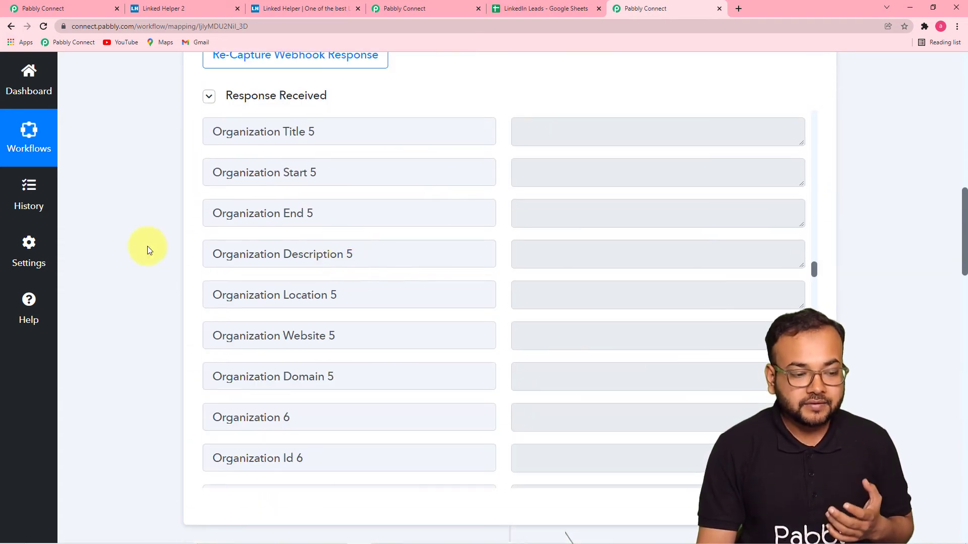
pyautogui.scroll(-14, 136, 247)
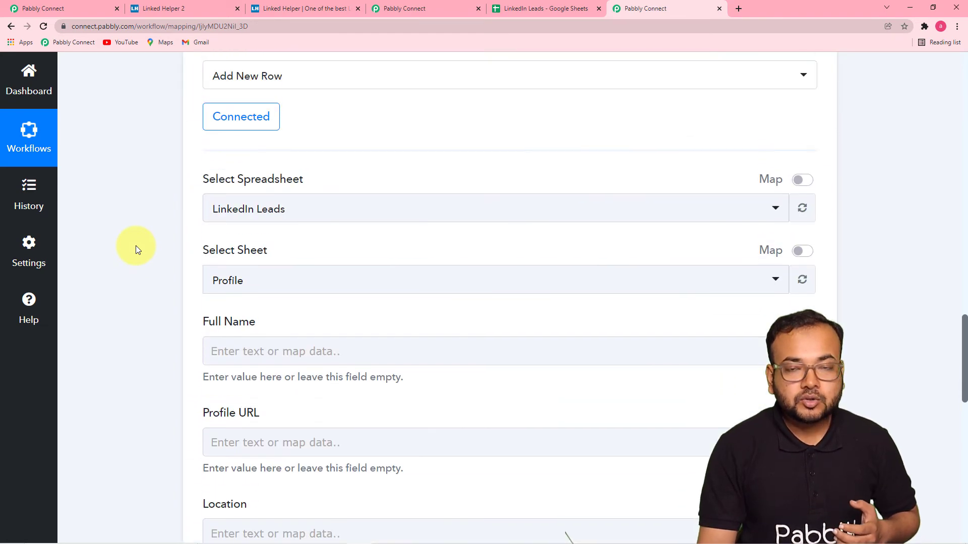
# Map the Full Name field to the Full Name value from the Linked Helper: Get Linkedin Profile step.
pyautogui.scroll(-1, 135, 250)
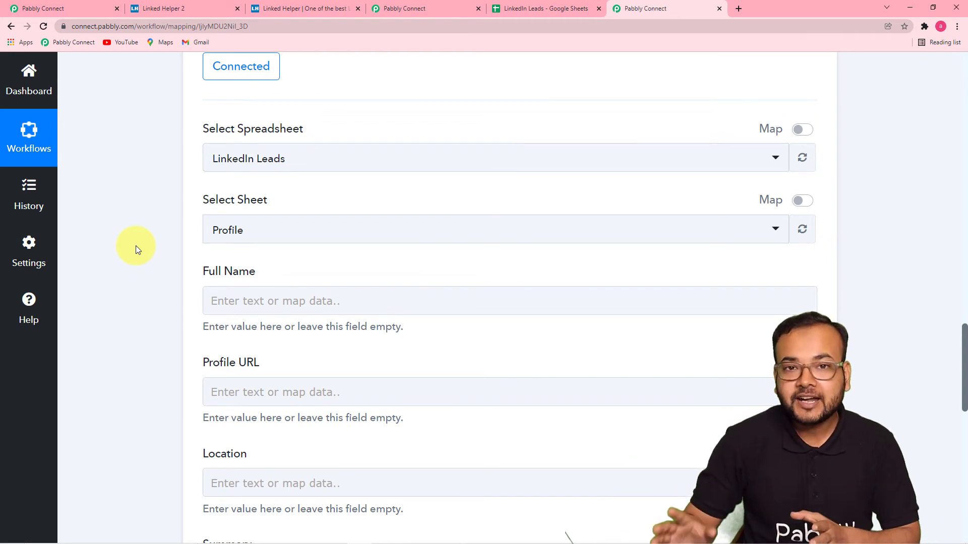
pyautogui.scroll(-2, 135, 246)
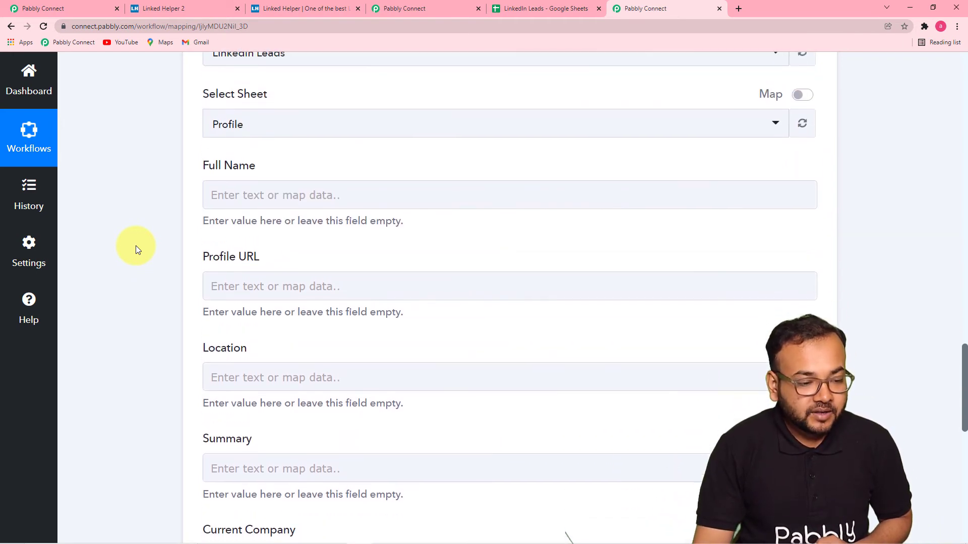
pyautogui.click(312, 202)
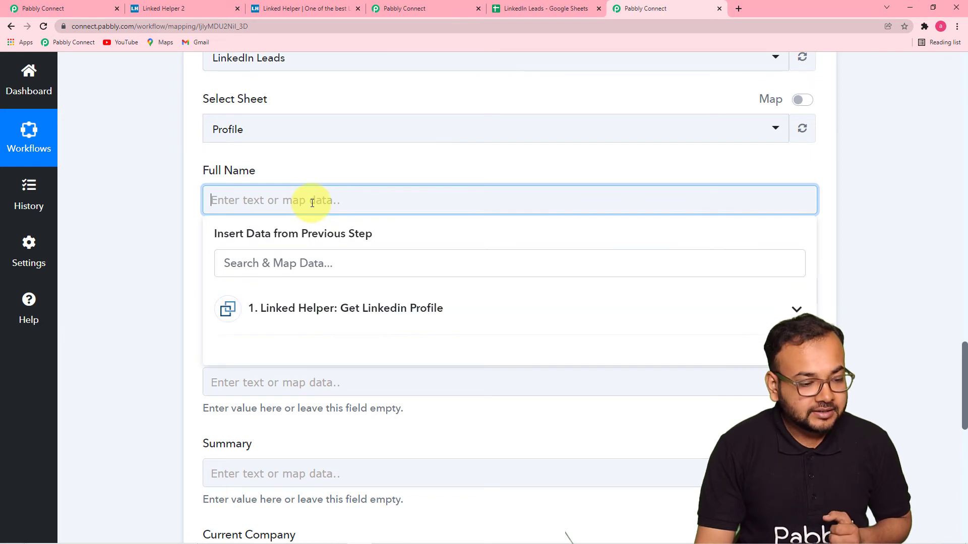
pyautogui.scroll(-2, 312, 202)
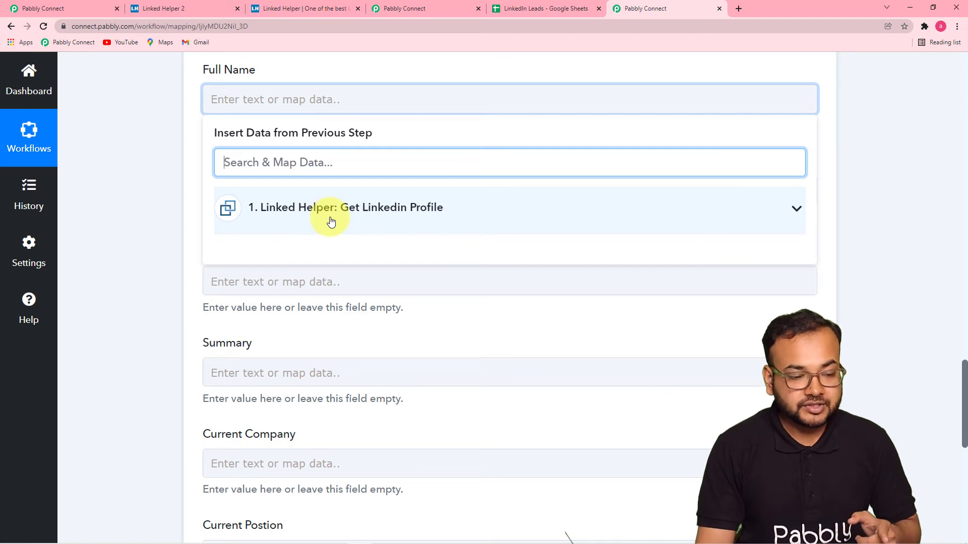
pyautogui.click(376, 223)
pyautogui.scroll(-2, 388, 317)
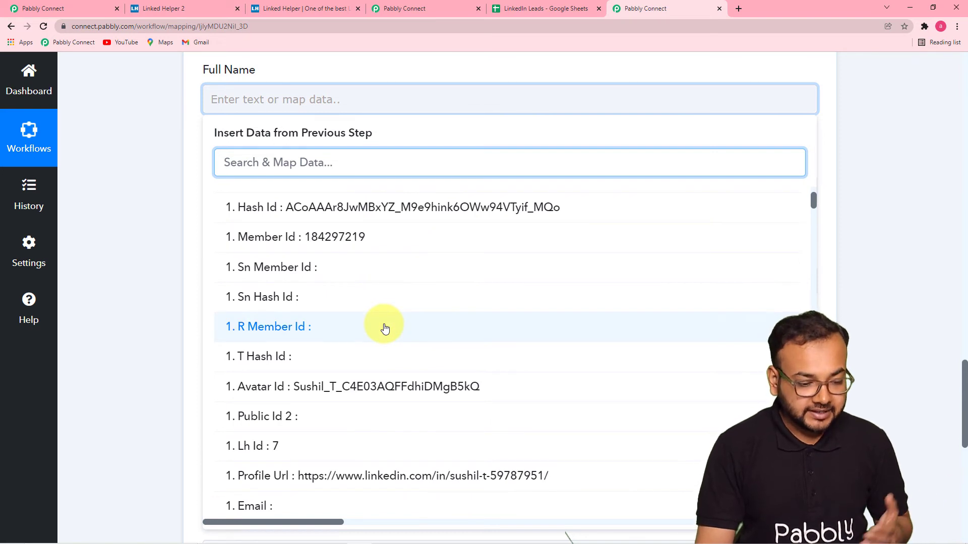
pyautogui.scroll(-3, 385, 328)
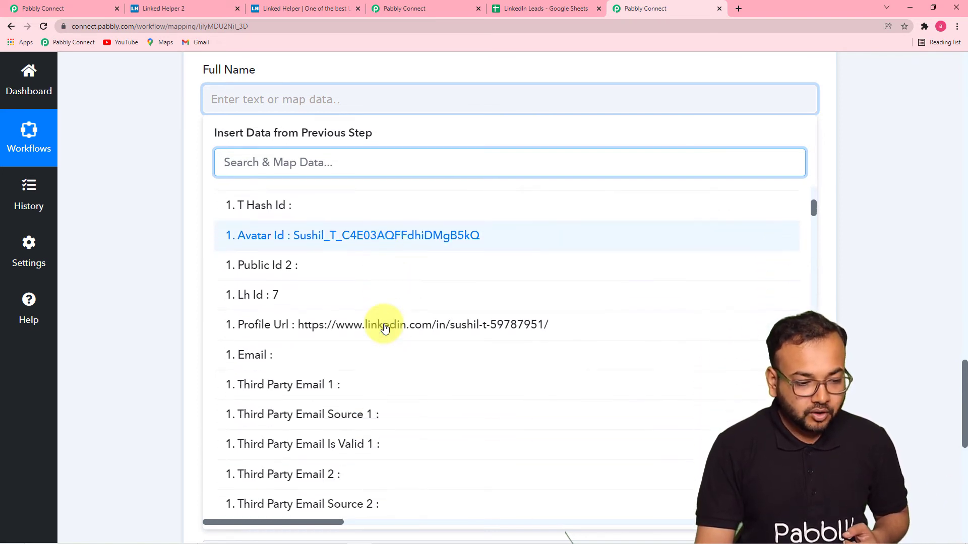
pyautogui.scroll(-7, 384, 328)
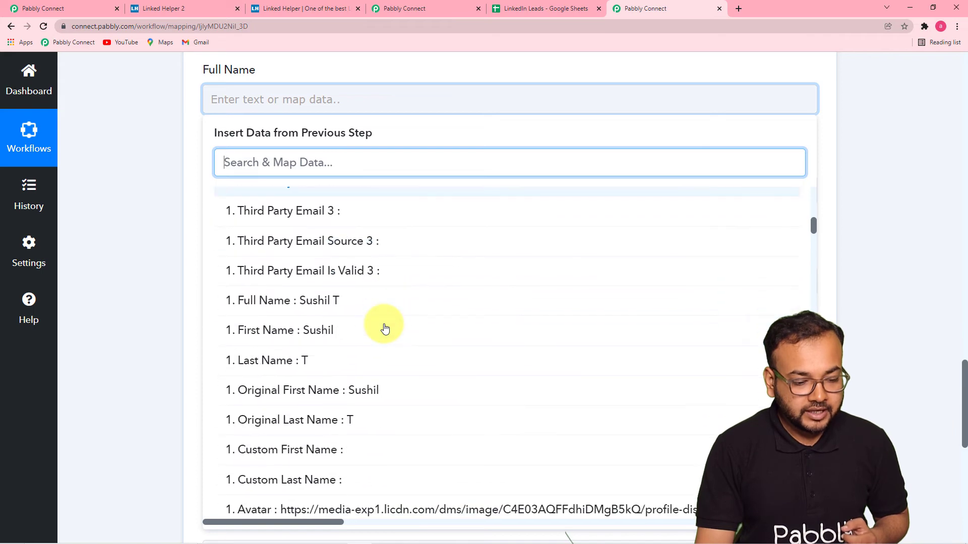
pyautogui.click(327, 304)
pyautogui.click(138, 214)
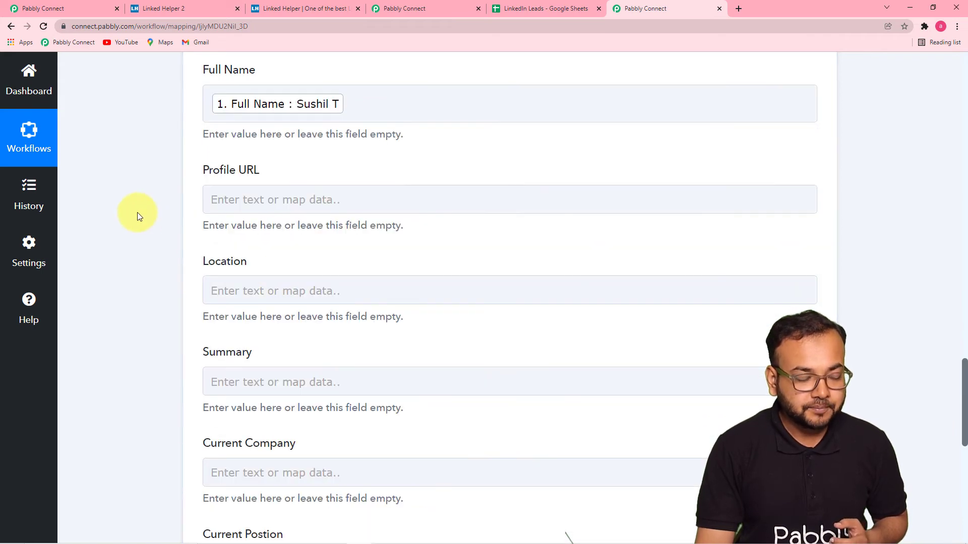
# Map the Profile URL field to the Profile Url value from the Linked Helper step.
pyautogui.click(292, 198)
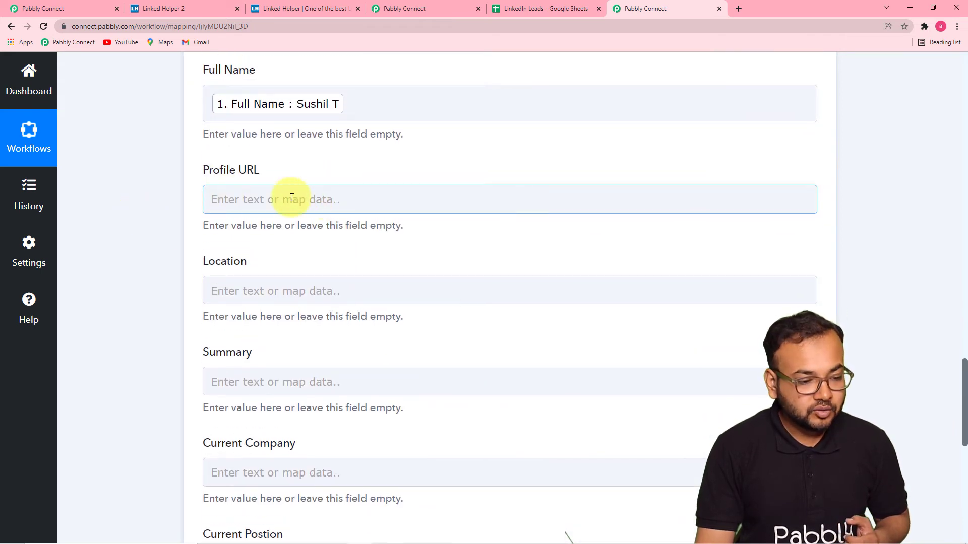
pyautogui.scroll(-3, 291, 197)
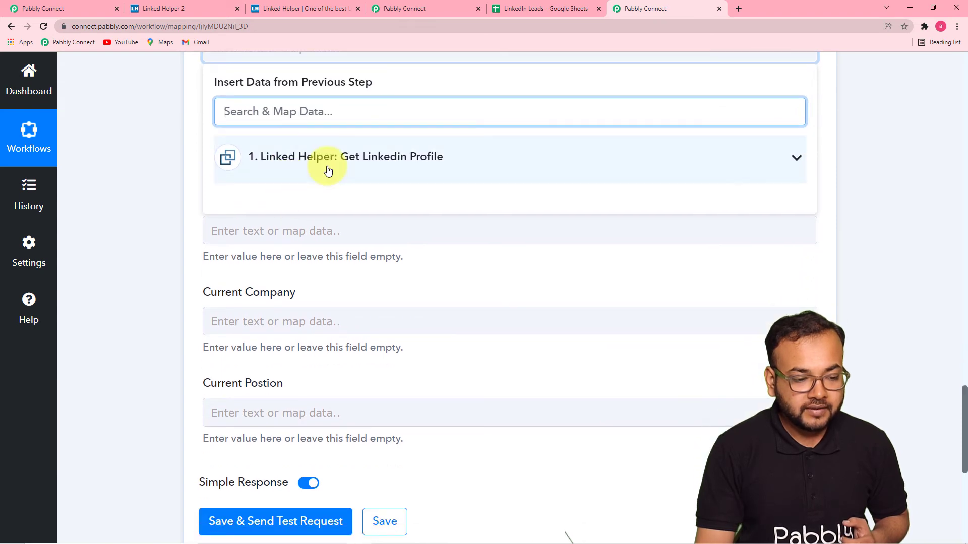
pyautogui.click(327, 171)
pyautogui.scroll(-5, 323, 337)
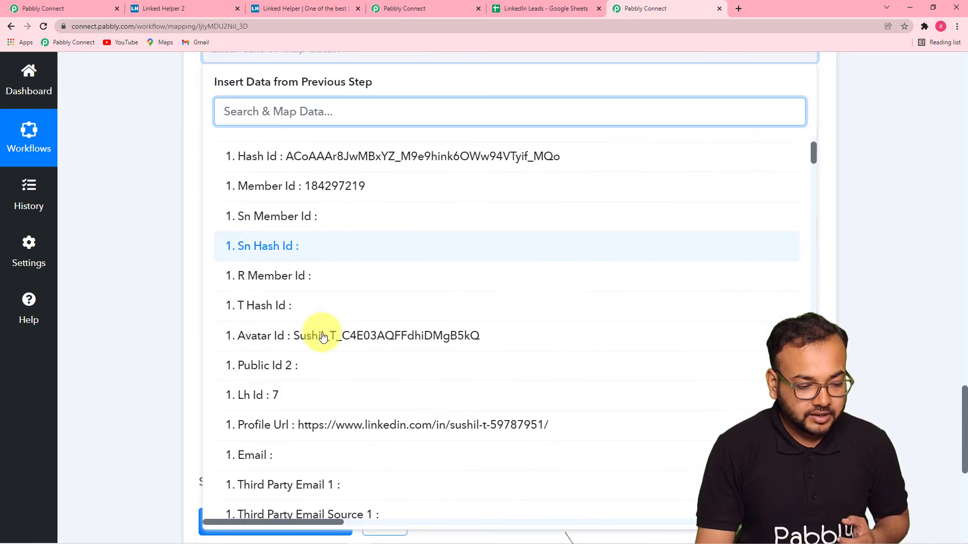
pyautogui.click(328, 279)
pyautogui.click(166, 207)
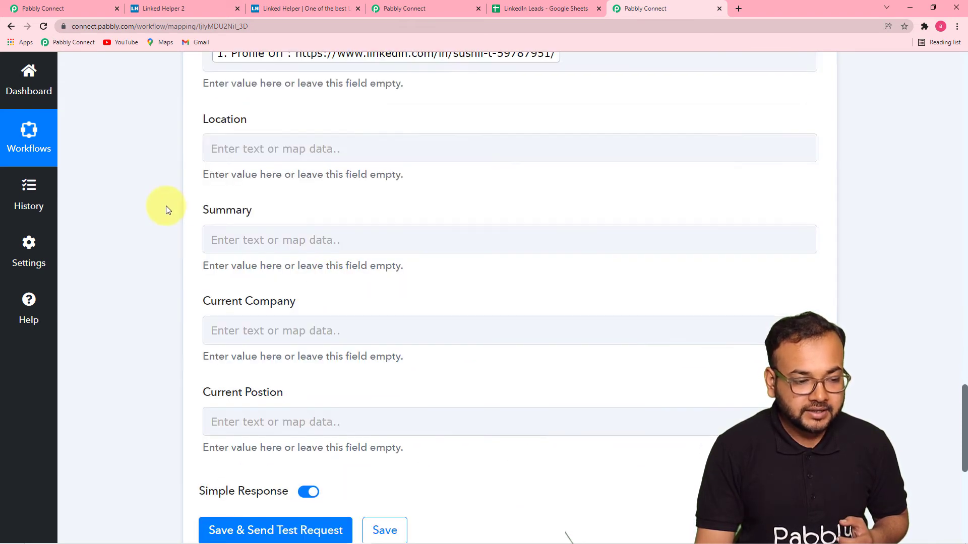
# Map the Location field to the Location Name value from the Linked Helper step.
pyautogui.scroll(2, 166, 205)
pyautogui.scroll(-1, 166, 206)
pyautogui.click(265, 202)
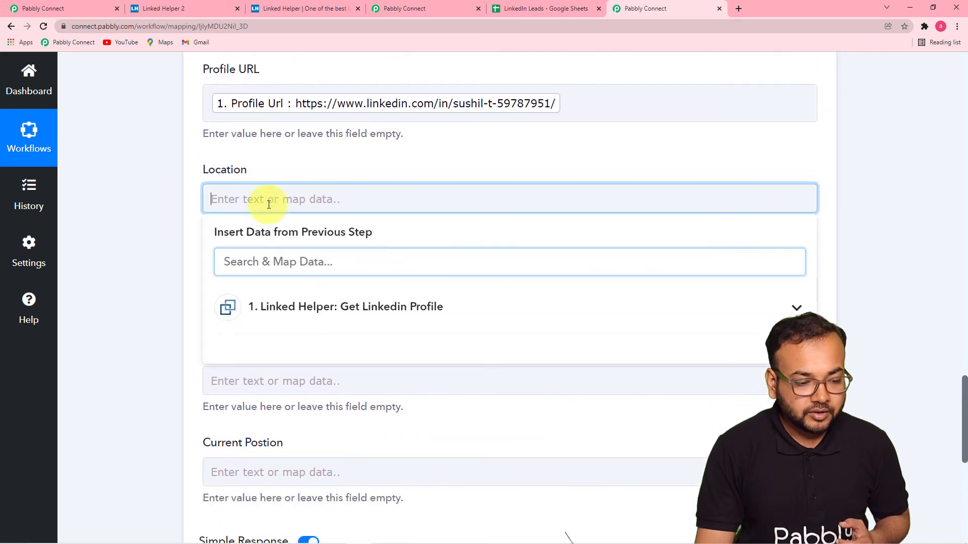
pyautogui.scroll(-4, 263, 199)
pyautogui.click(300, 118)
pyautogui.scroll(-5, 328, 312)
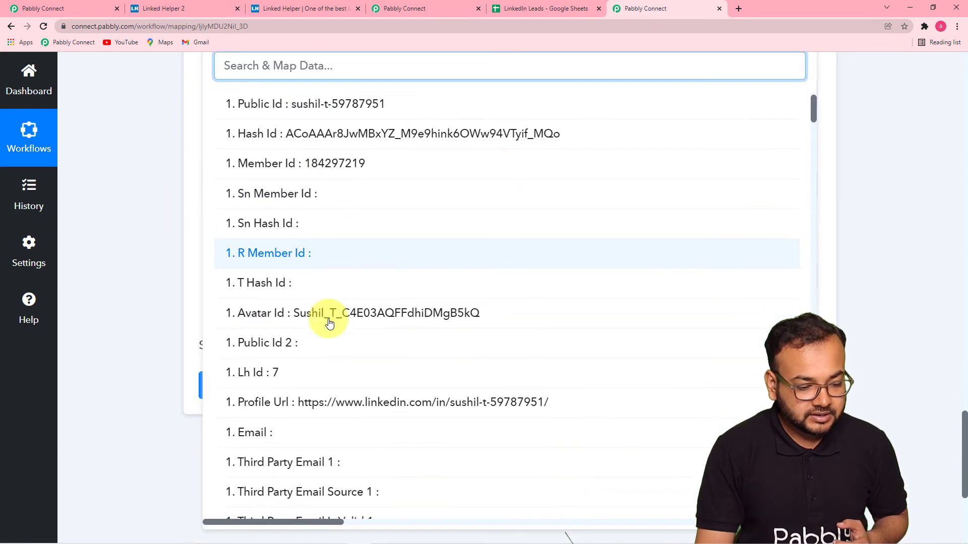
pyautogui.scroll(-7, 328, 322)
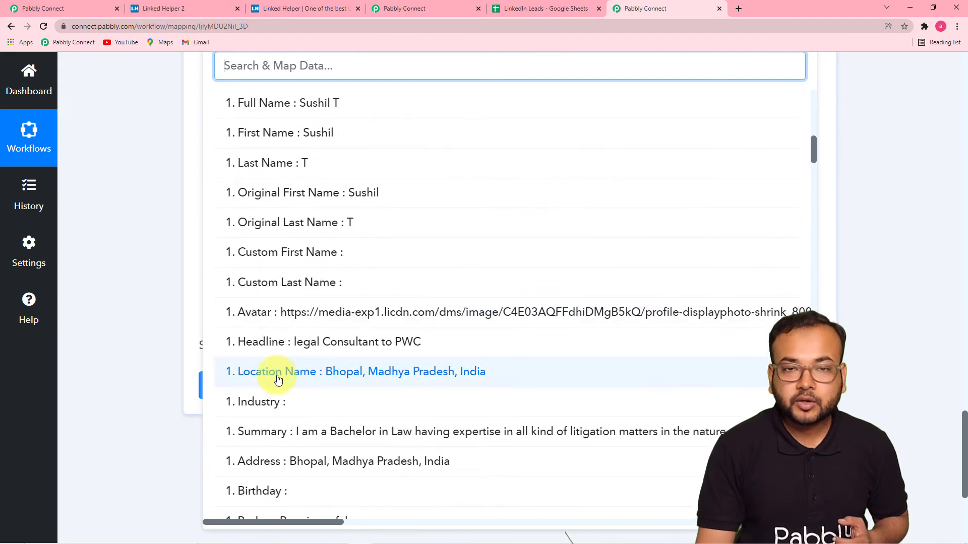
pyautogui.click(277, 380)
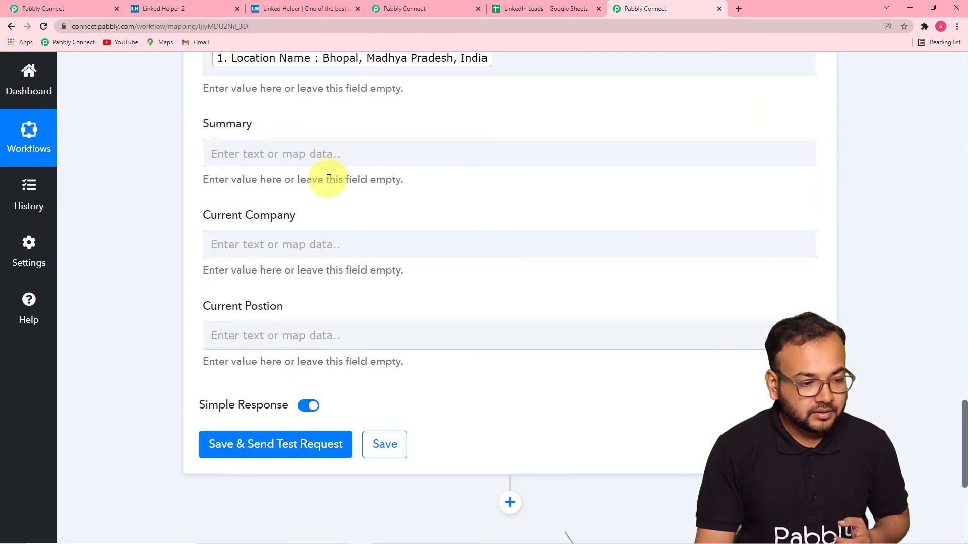
# Map the Summary field to the Summary value from the Linked Helper: Get Linkedin Profile step.
pyautogui.click(326, 156)
pyautogui.scroll(-4, 325, 157)
pyautogui.click(335, 79)
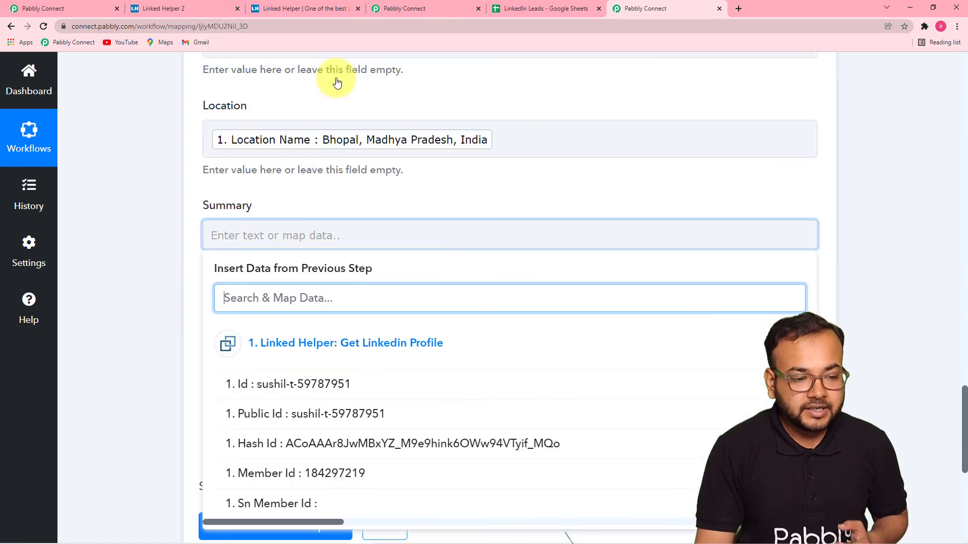
pyautogui.scroll(-10, 421, 336)
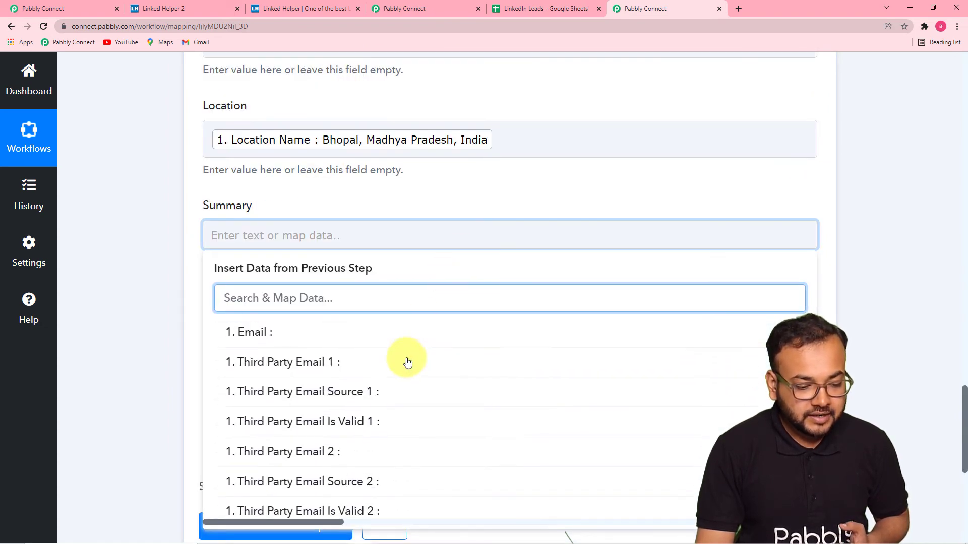
pyautogui.scroll(-5, 162, 328)
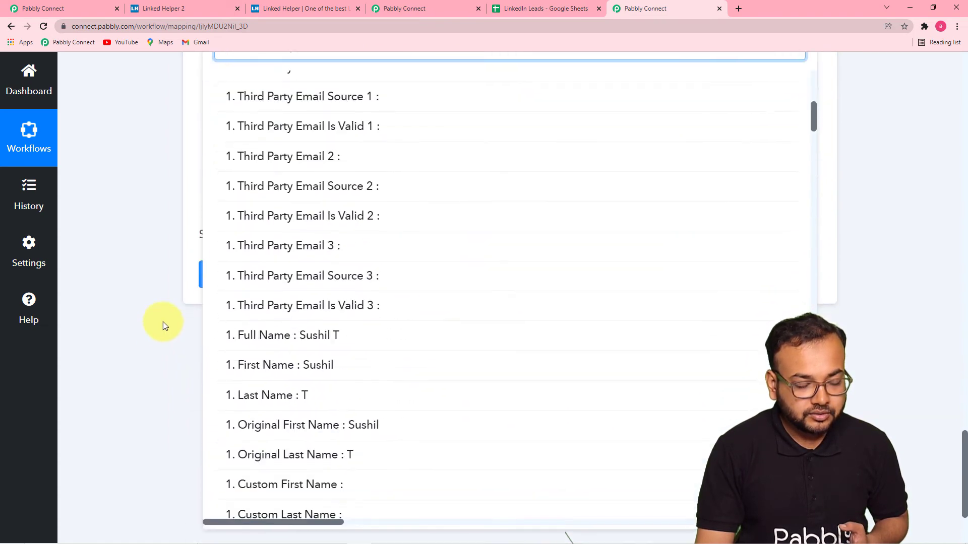
pyautogui.scroll(-6, 373, 247)
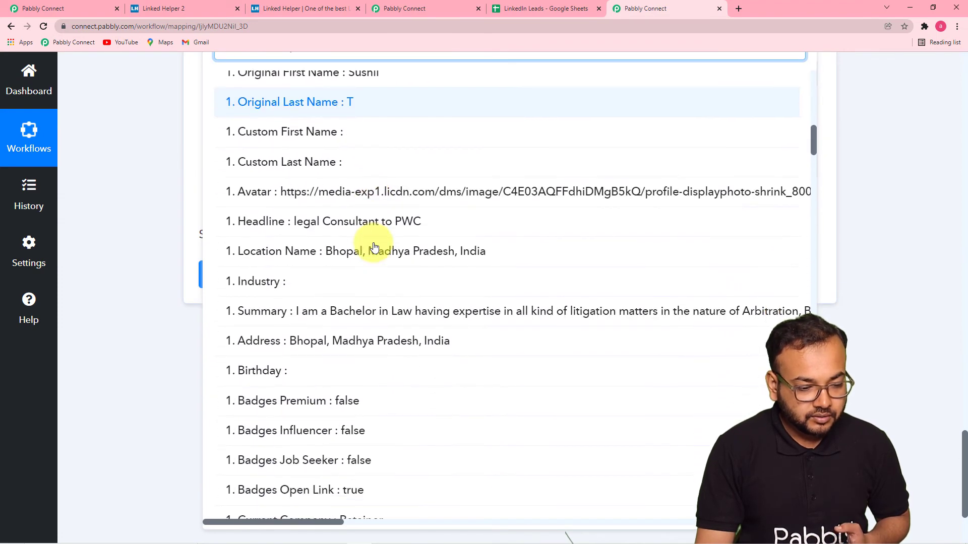
pyautogui.click(528, 313)
pyautogui.click(162, 211)
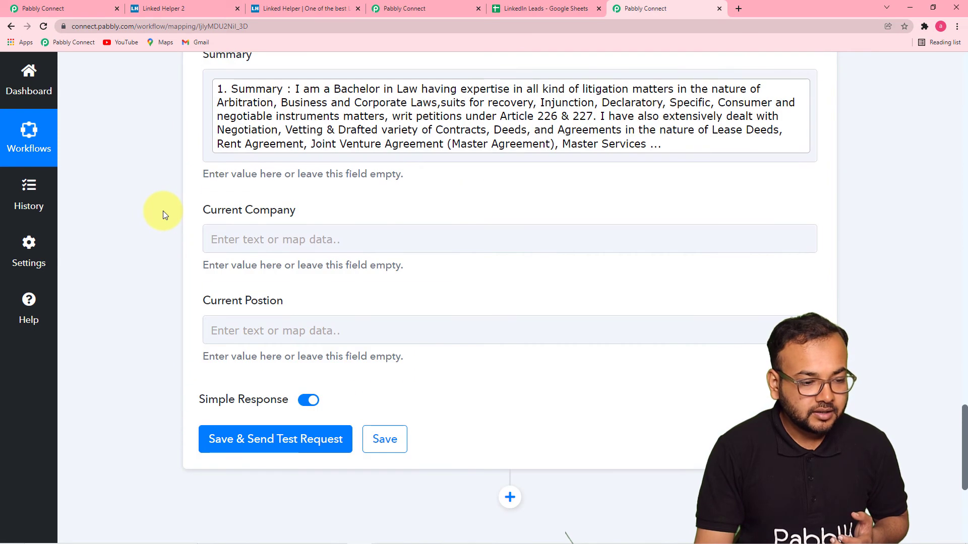
# Map the Current Company field to the Current Company value from the Linked Helper step.
pyautogui.scroll(-1, 163, 210)
pyautogui.click(318, 190)
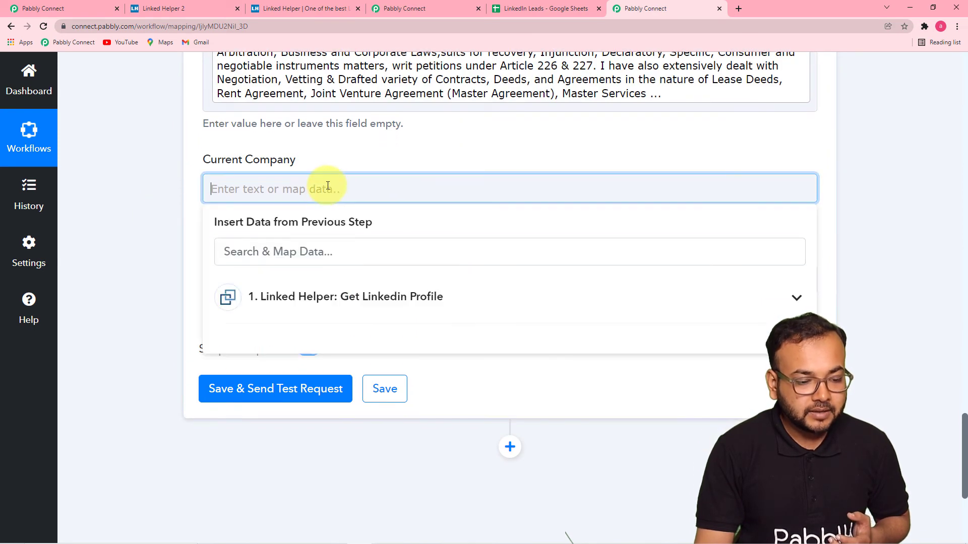
pyautogui.scroll(-1, 336, 237)
pyautogui.click(335, 244)
pyautogui.scroll(-6, 335, 371)
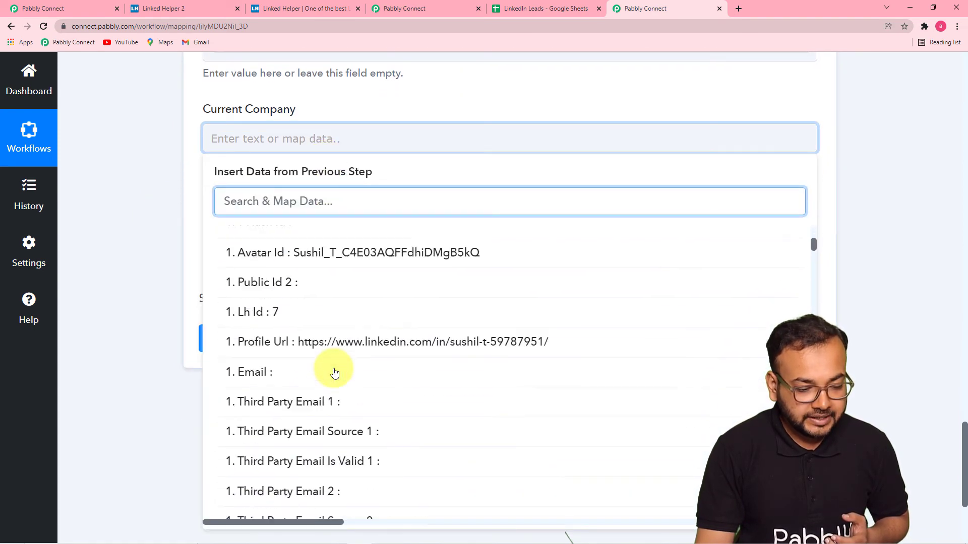
pyautogui.scroll(-5, 335, 372)
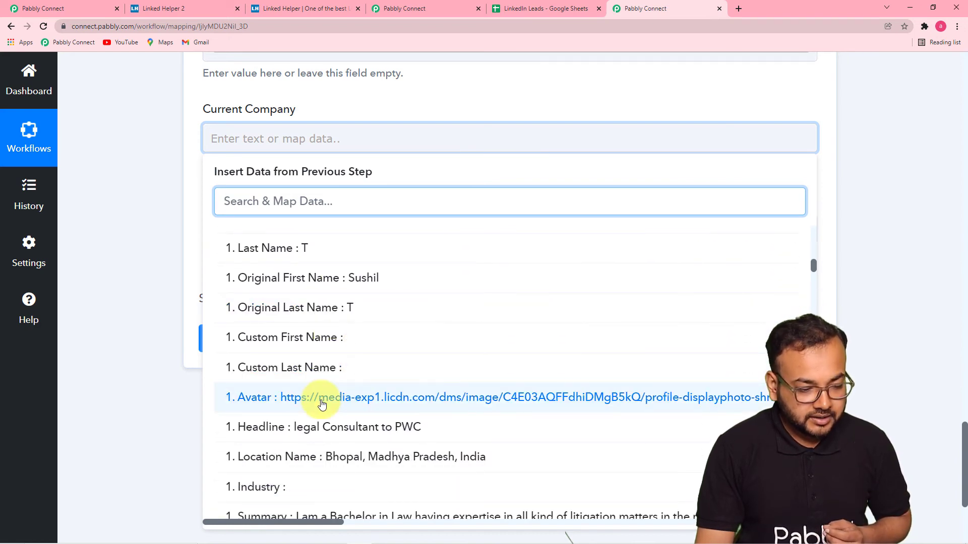
pyautogui.scroll(-2, 320, 400)
pyautogui.scroll(1, 328, 353)
pyautogui.scroll(1, 328, 352)
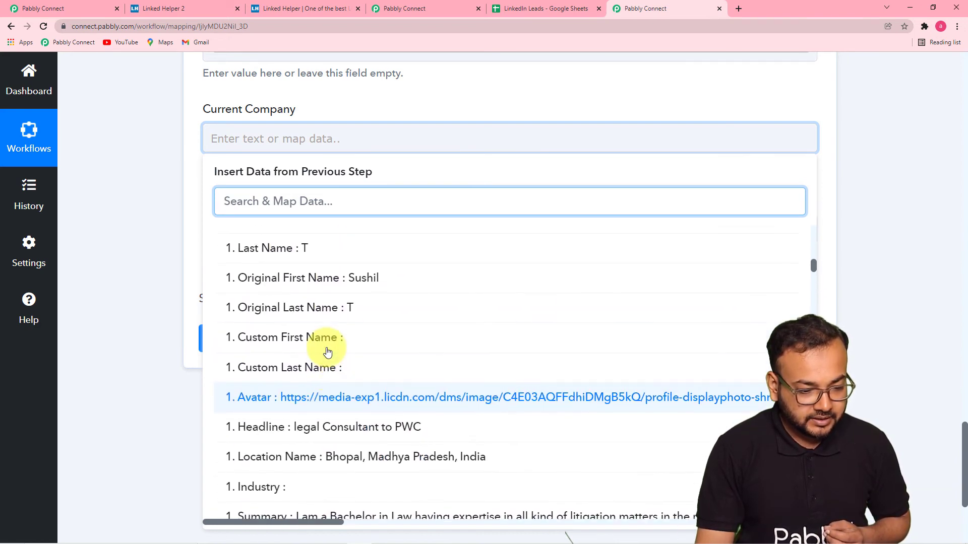
pyautogui.scroll(-4, 327, 351)
pyautogui.scroll(-6, 327, 352)
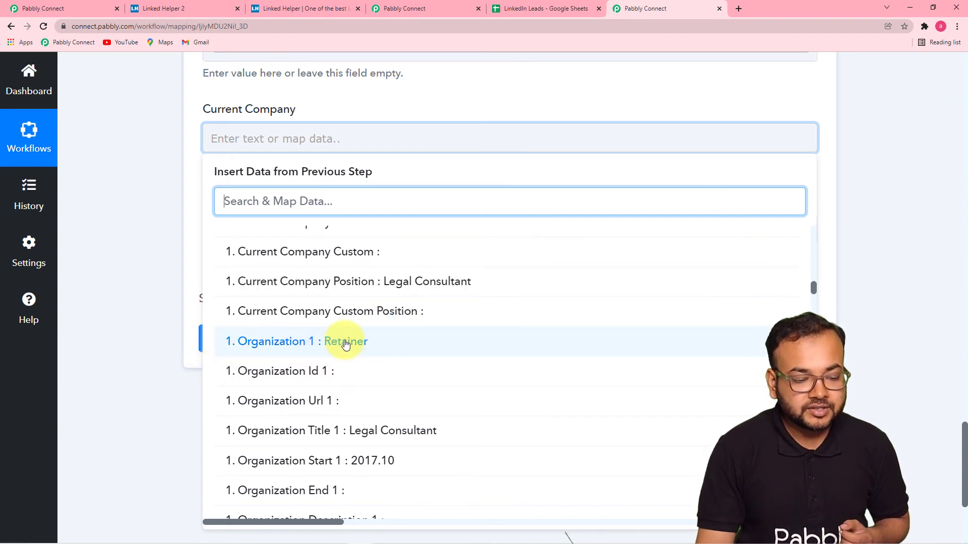
pyautogui.scroll(2, 345, 344)
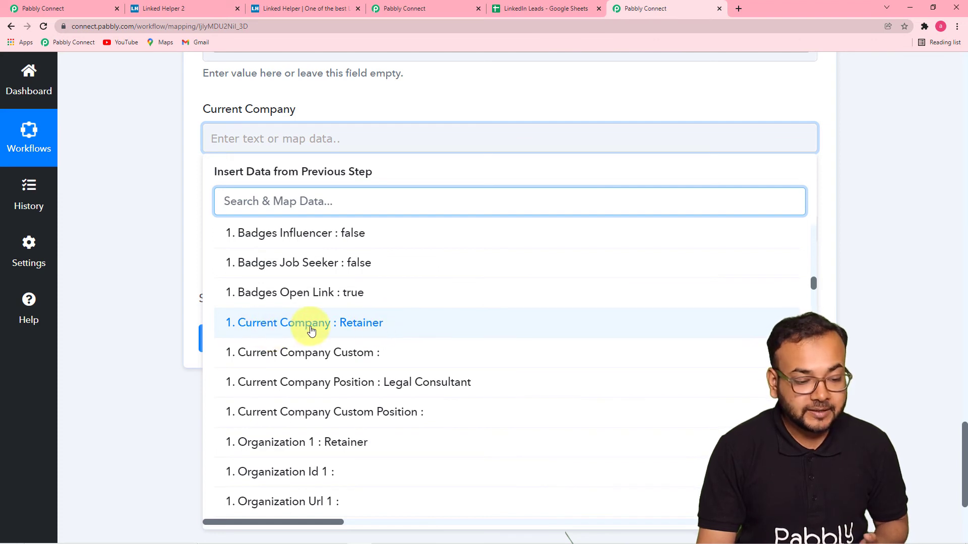
pyautogui.click(376, 327)
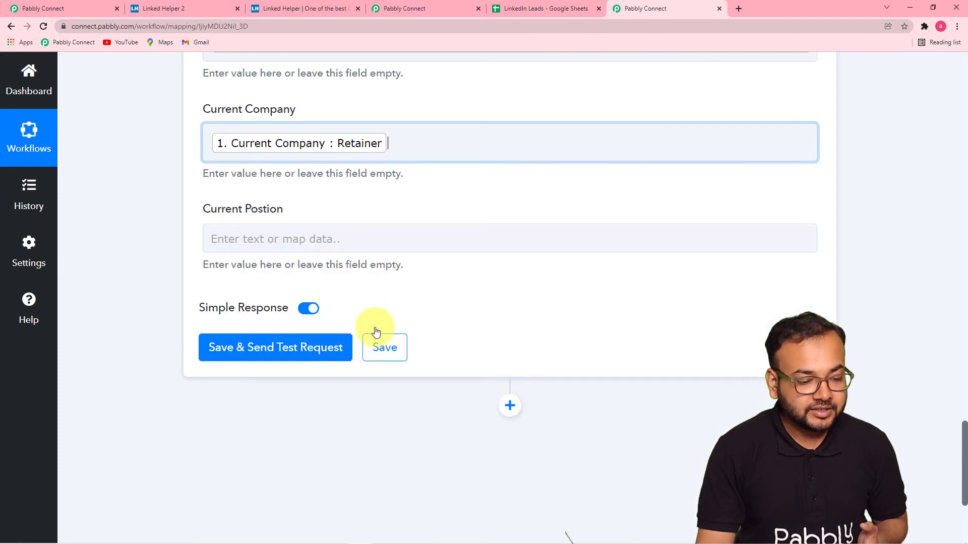
pyautogui.click(146, 261)
# Map the Current Postion field to the Current Company Position value from the Linked Helper step.
pyautogui.scroll(-1, 147, 262)
pyautogui.click(322, 195)
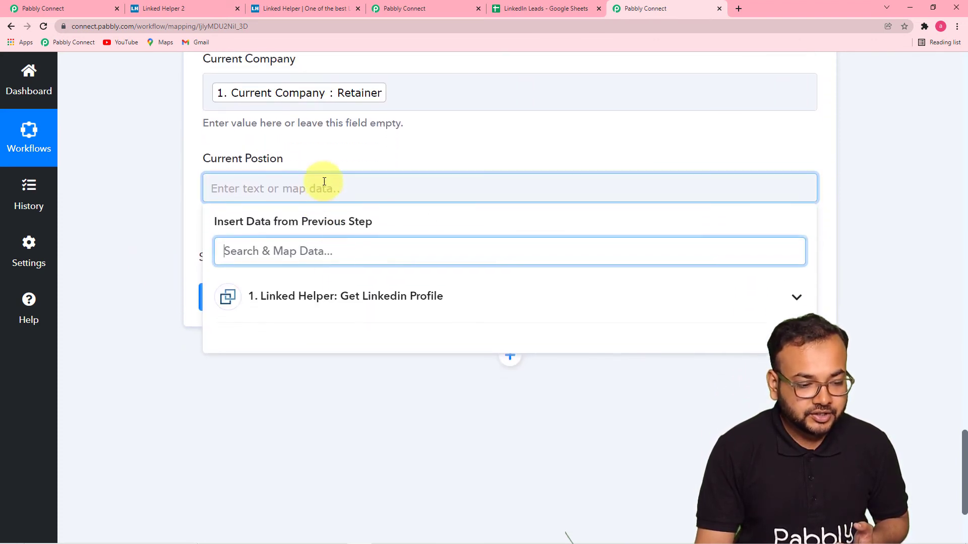
pyautogui.click(328, 291)
pyautogui.scroll(-15, 335, 384)
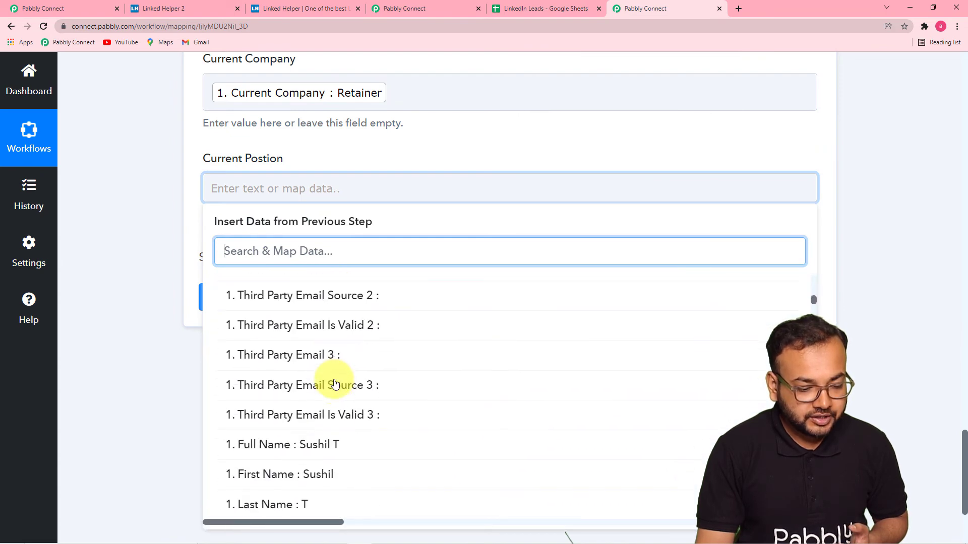
pyautogui.scroll(-15, 335, 384)
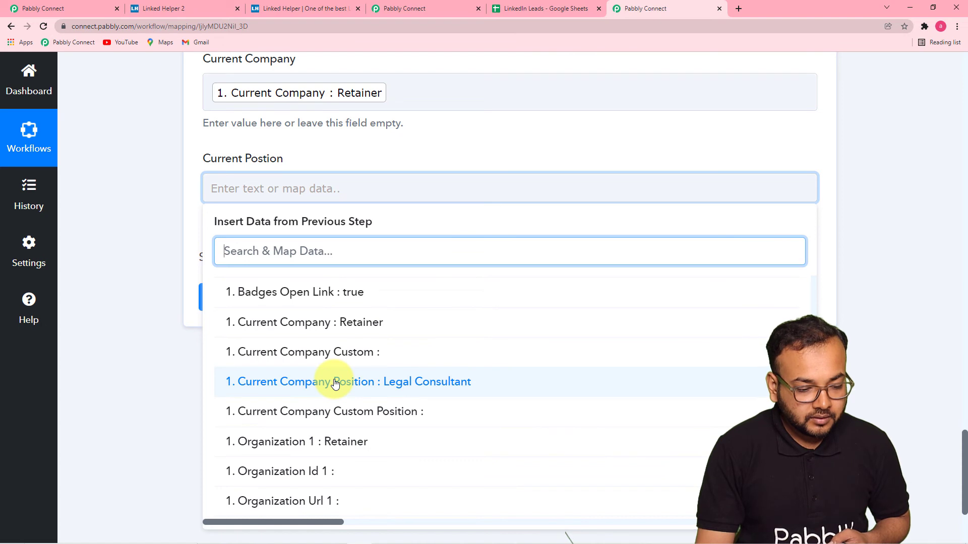
pyautogui.click(429, 384)
pyautogui.click(147, 263)
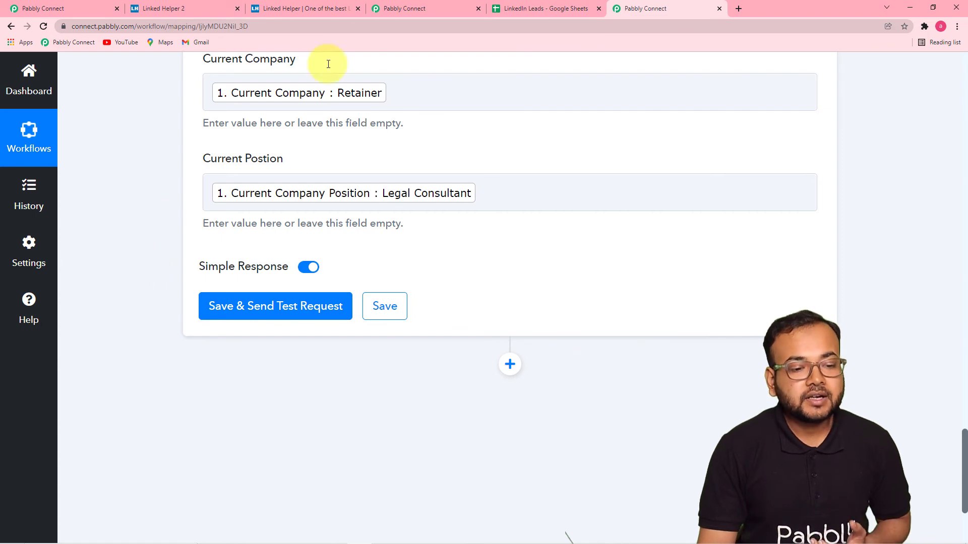
# Switch to the LinkedIn Leads spreadsheet in Google Sheets and check the last filled row of the Profile sheet.
pyautogui.click(525, 9)
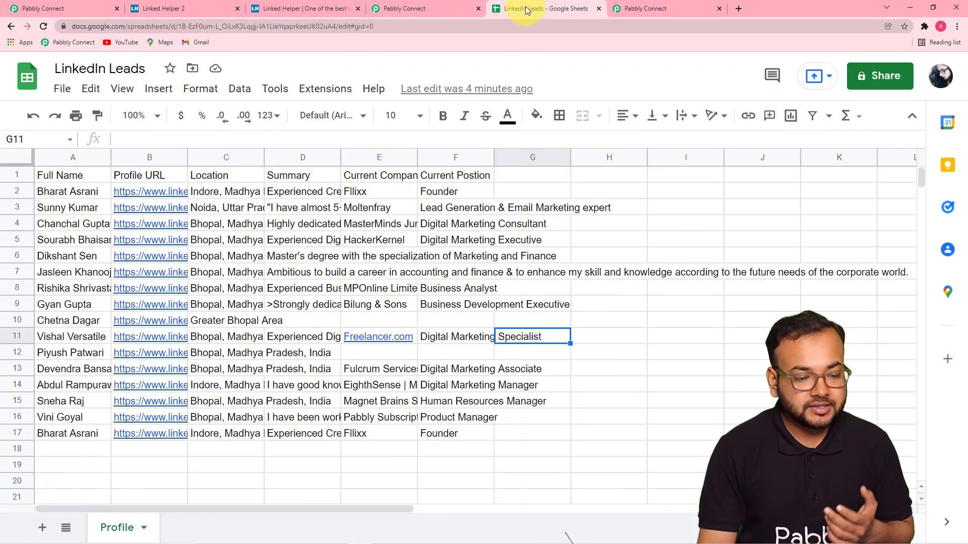
pyautogui.scroll(-1, 454, 209)
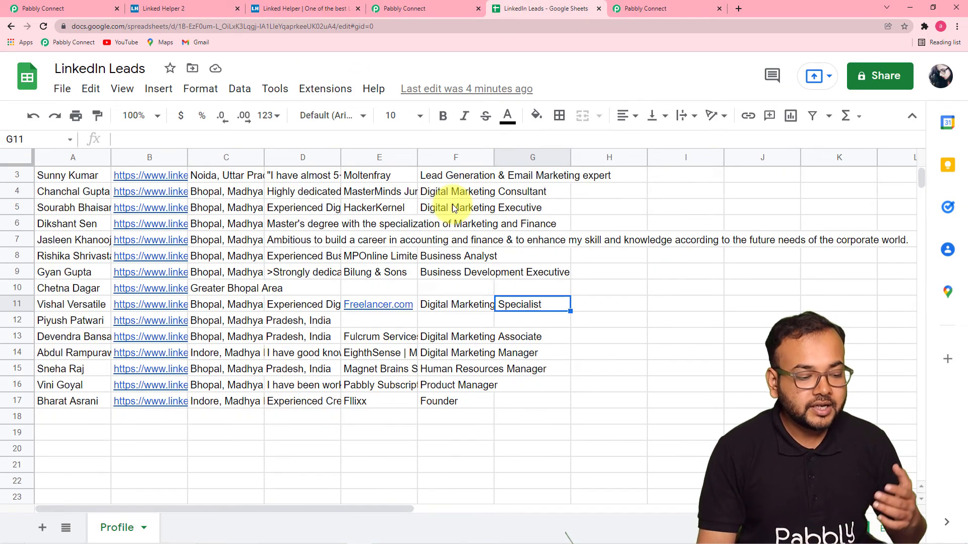
pyautogui.moveTo(187, 212)
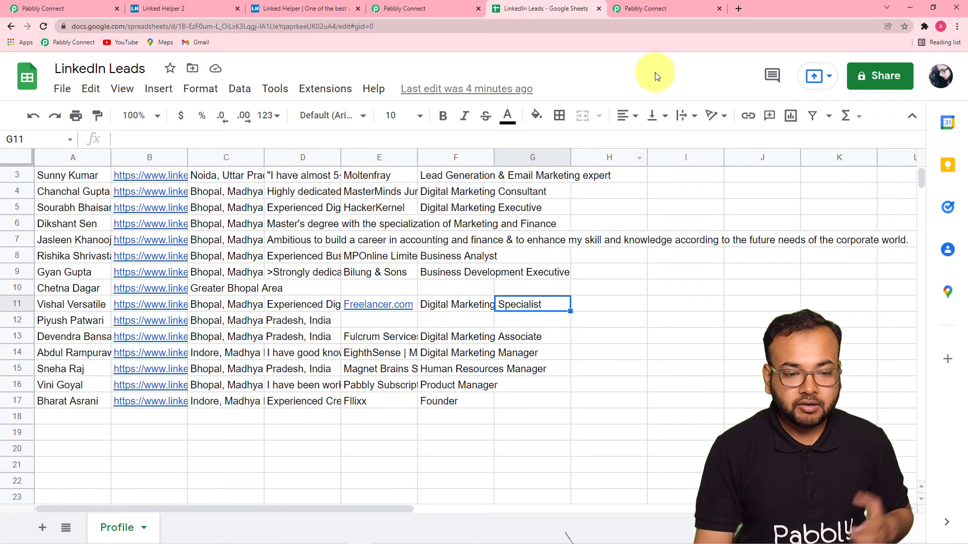
# Return to the Pabbly Connect workflow, save the Google Sheets action with a test request, and review the response received.
pyautogui.click(655, 9)
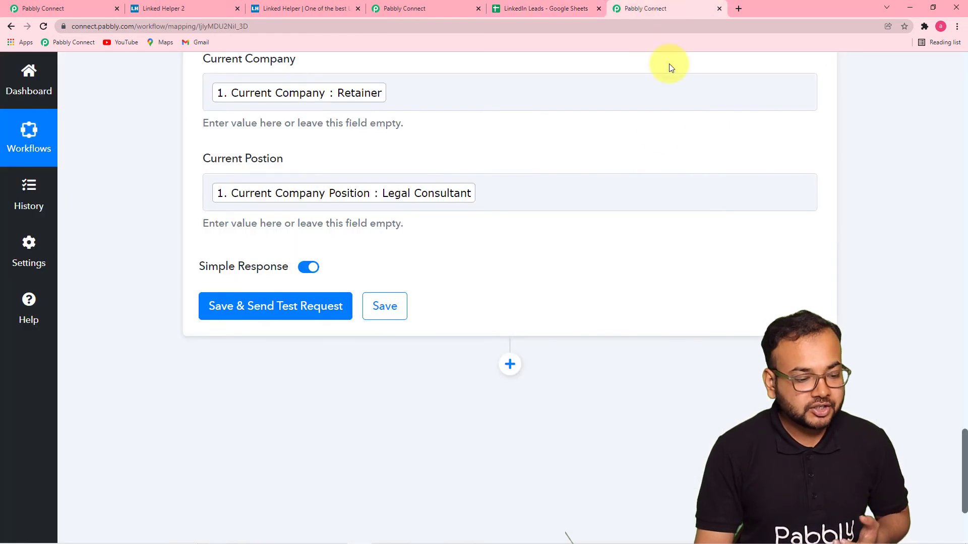
pyautogui.click(223, 308)
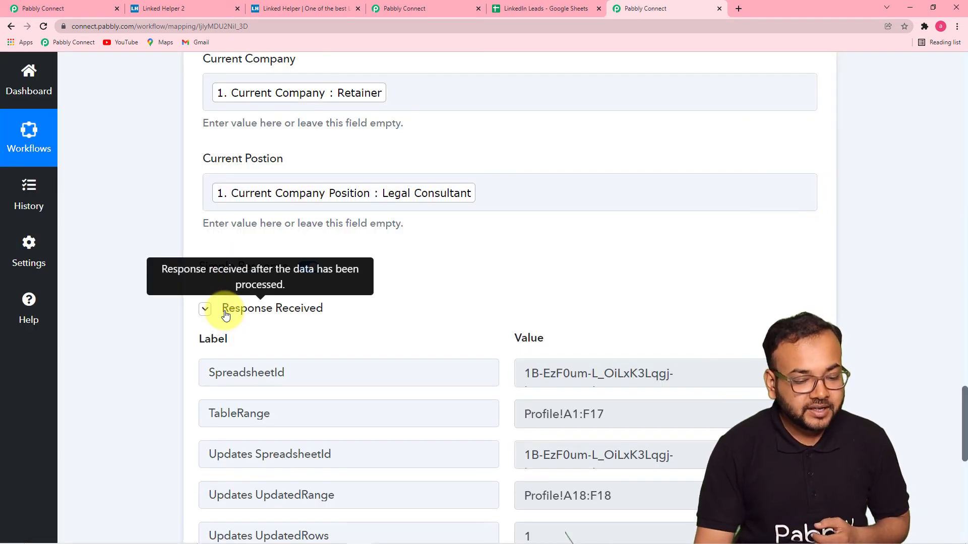
pyautogui.scroll(1, 76, 335)
pyautogui.scroll(-7, 119, 331)
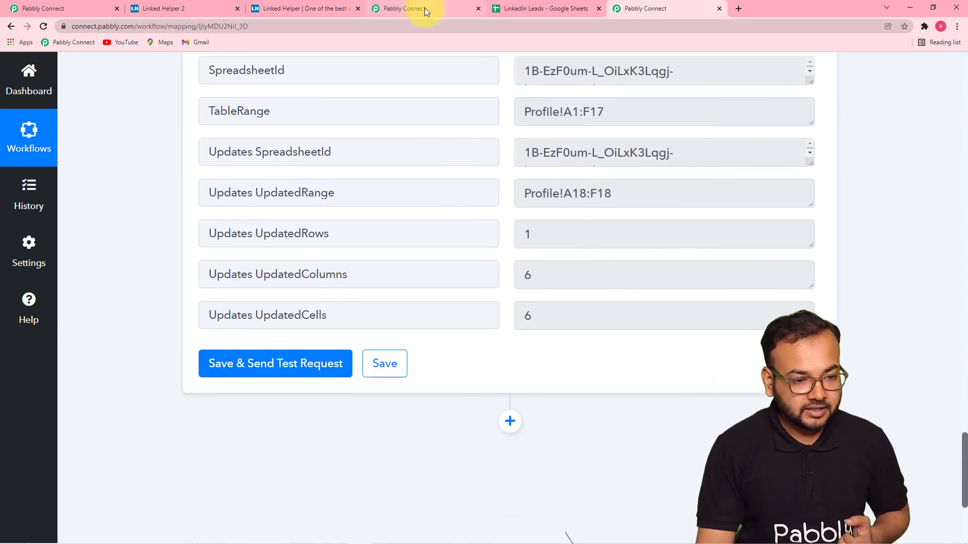
# Switch to the LinkedIn Leads spreadsheet and check the Profile sheet for the row added by the test request.
pyautogui.click(518, 12)
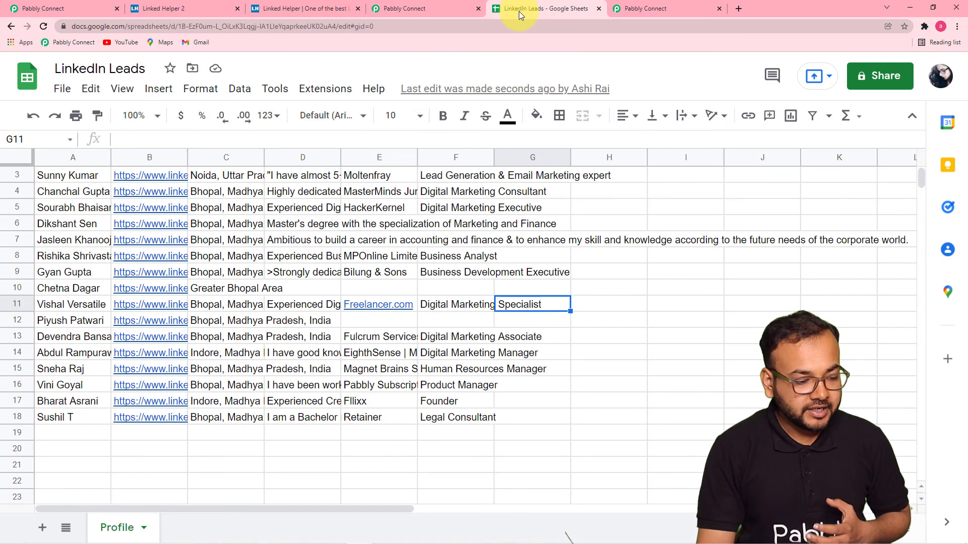
pyautogui.scroll(-1, 151, 352)
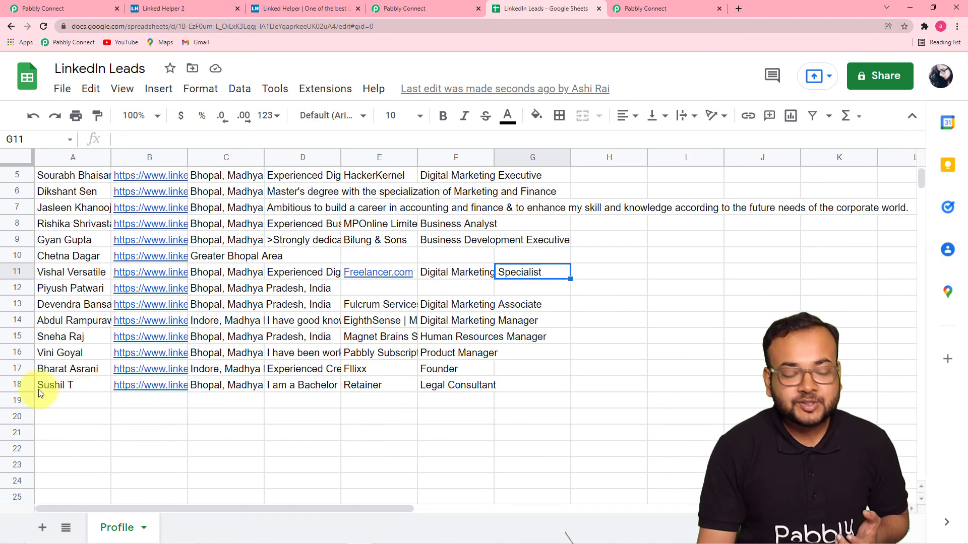
pyautogui.scroll(-1, 40, 393)
pyautogui.moveTo(172, 355)
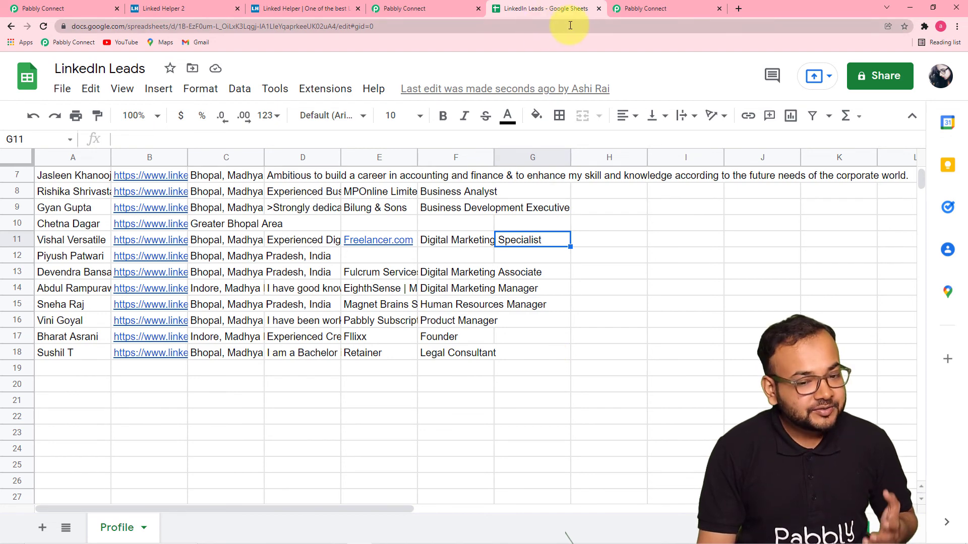
# Return to the Pabbly Connect workflow and review the Linked Helper trigger's app, event, webhook URL and setup instructions.
pyautogui.click(629, 15)
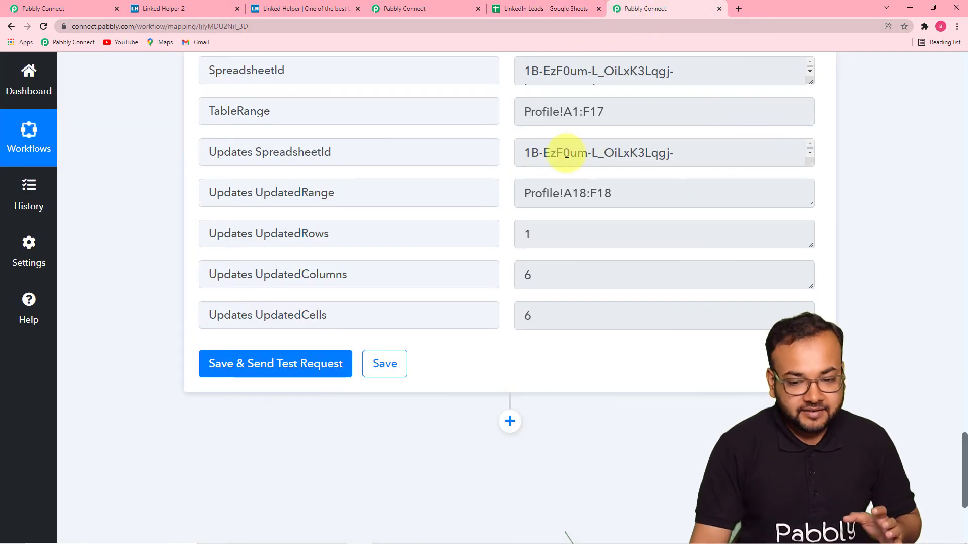
pyautogui.scroll(15, 567, 153)
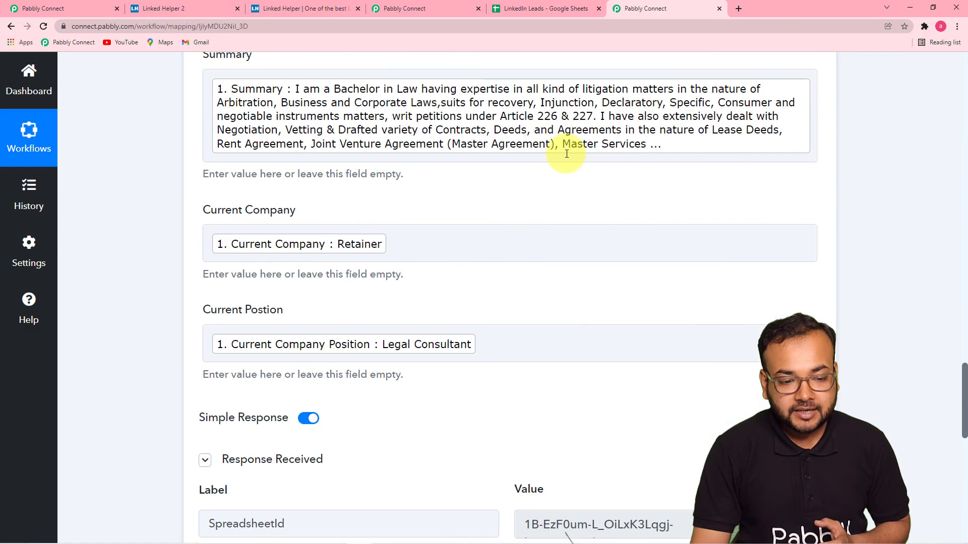
pyautogui.scroll(10, 567, 154)
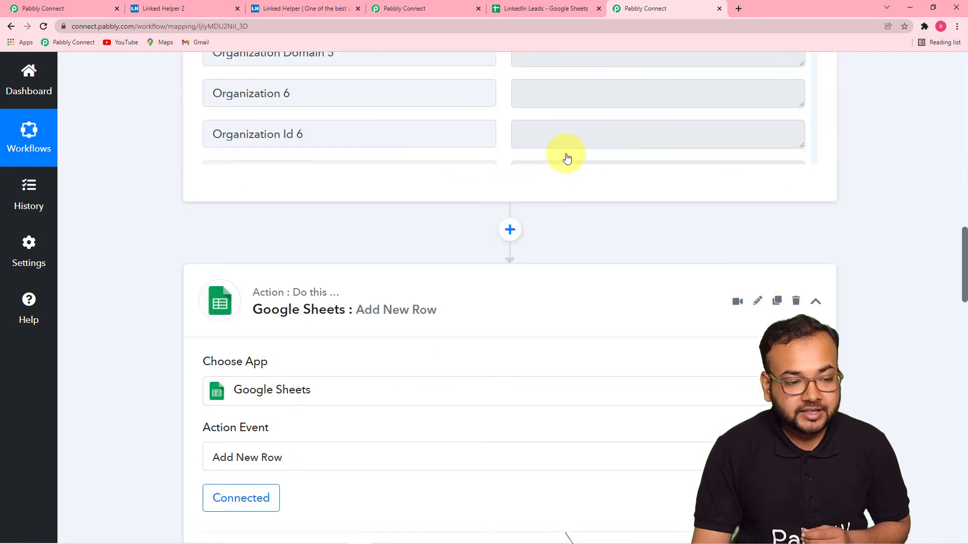
pyautogui.scroll(10, 566, 153)
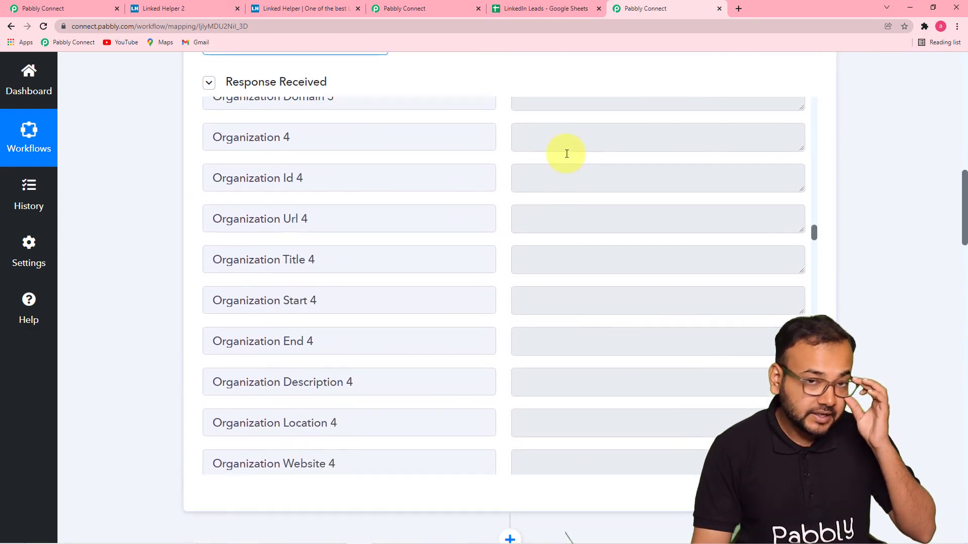
pyautogui.scroll(6, 165, 152)
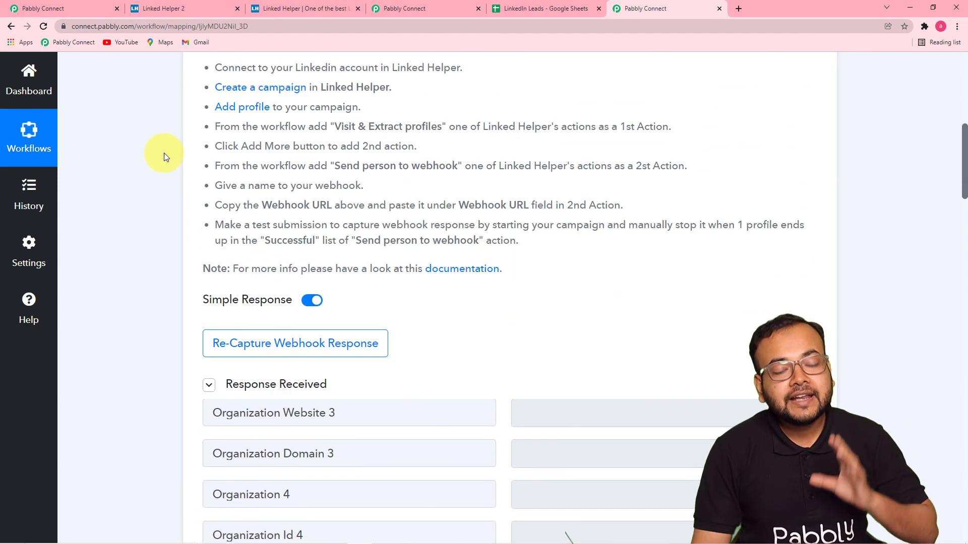
pyautogui.scroll(5, 164, 153)
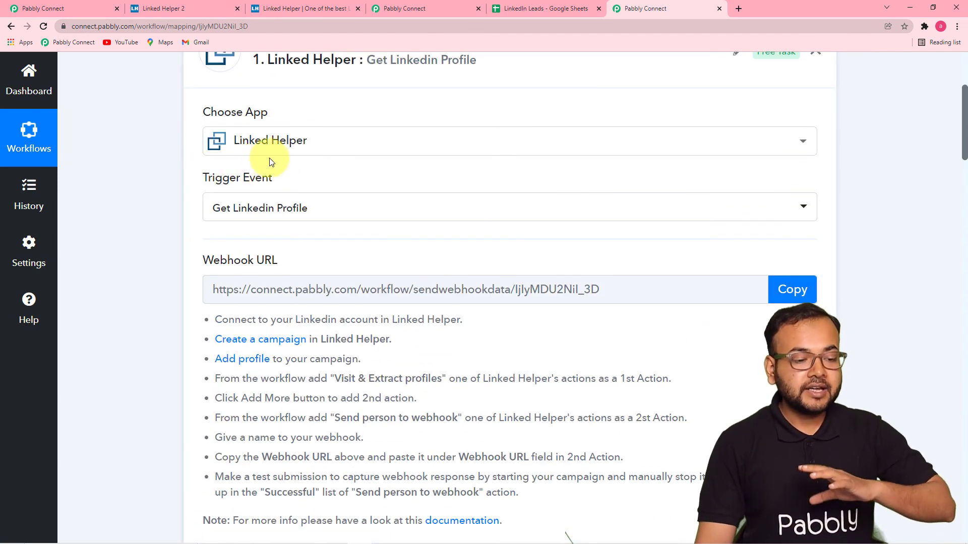
pyautogui.scroll(1, 333, 210)
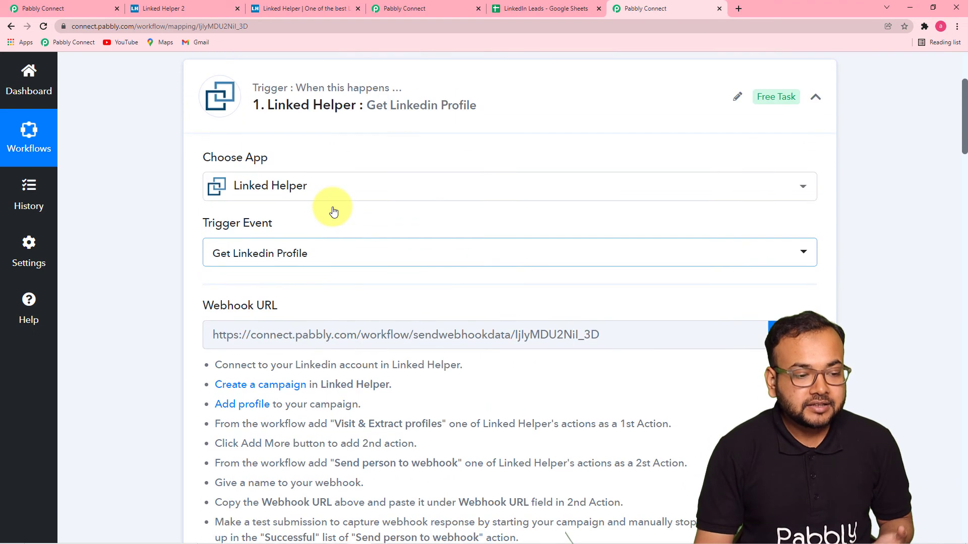
pyautogui.scroll(-2, 332, 211)
pyautogui.scroll(-2, 323, 210)
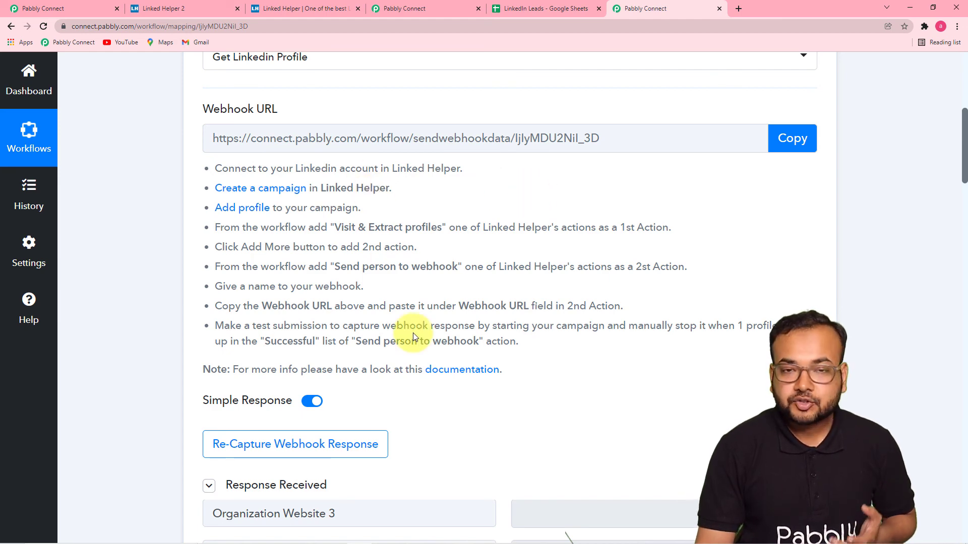
pyautogui.scroll(-1, 413, 333)
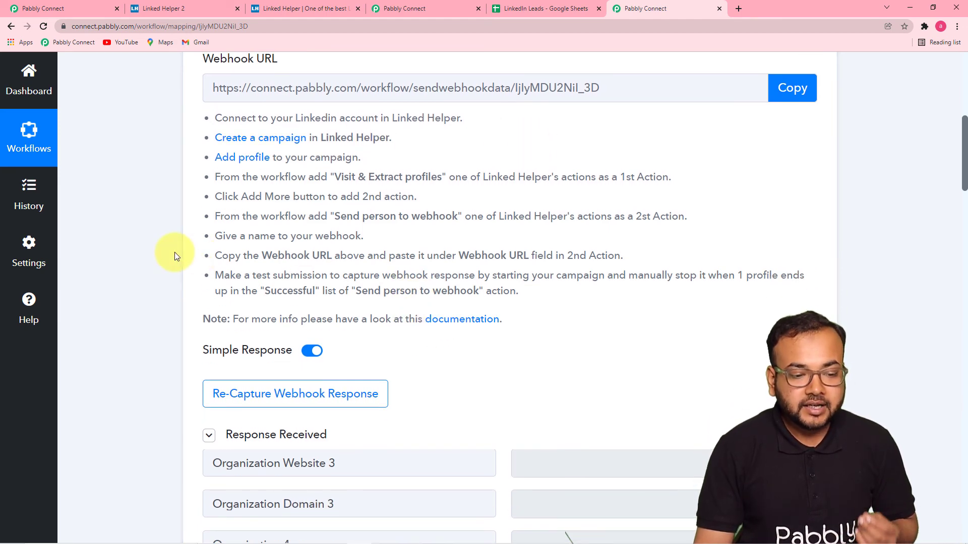
pyautogui.scroll(-3, 175, 256)
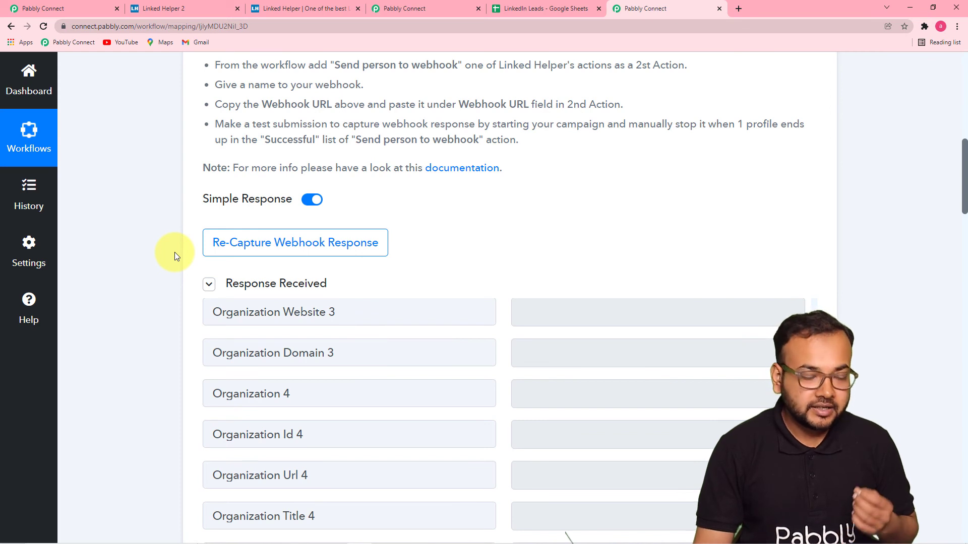
# Review the Google Sheets Add New Row action's spreadsheet, sheet, mapped fields and response, and save the action without sending another test request.
pyautogui.scroll(-6, 175, 256)
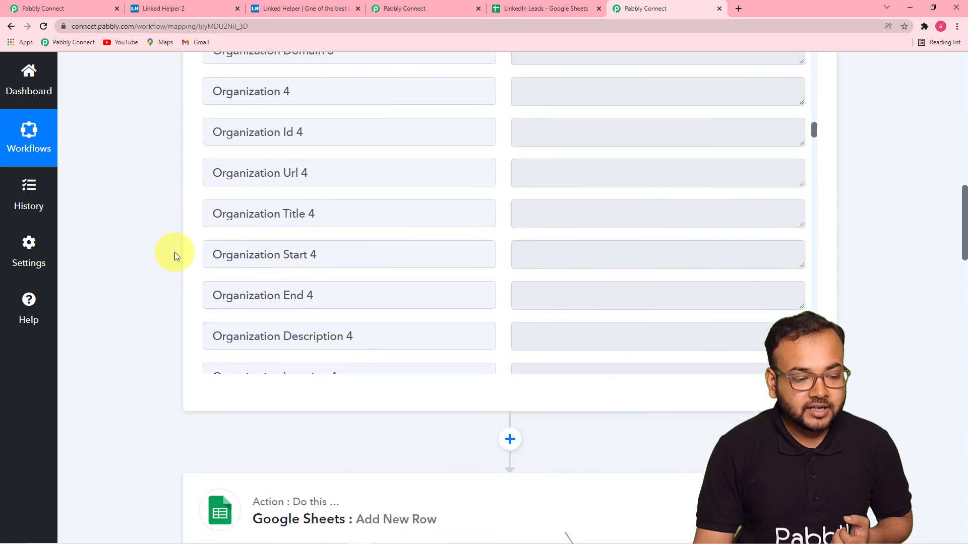
pyautogui.scroll(-3, 174, 256)
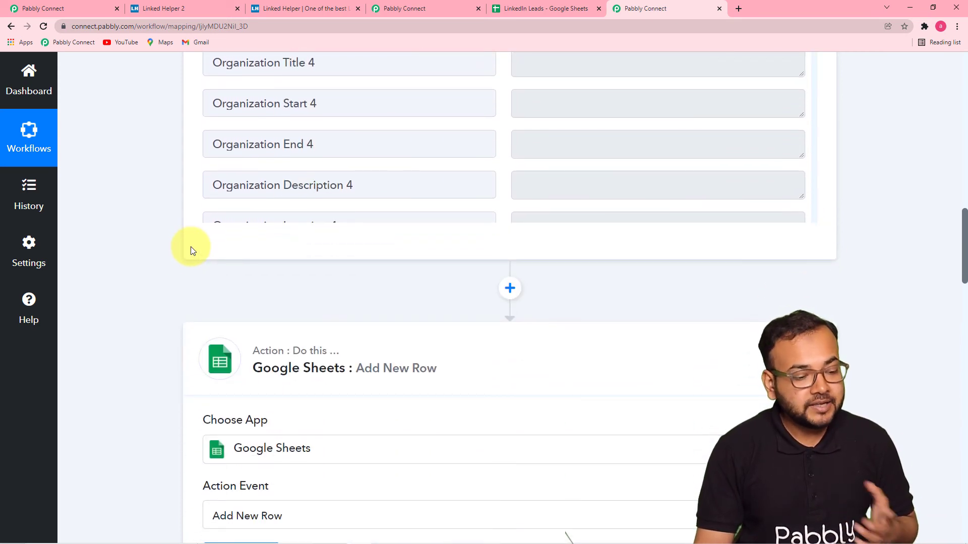
pyautogui.scroll(-4, 191, 251)
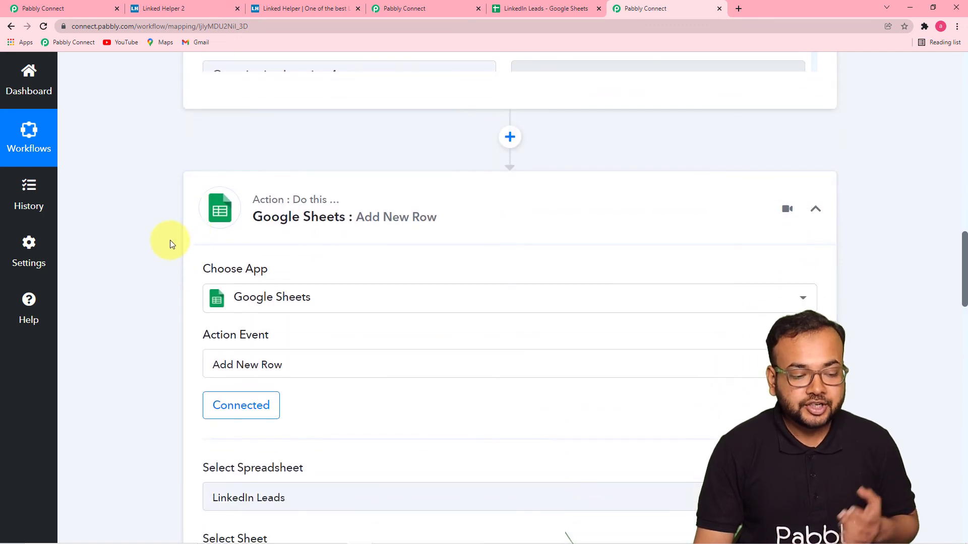
pyautogui.scroll(-1, 170, 244)
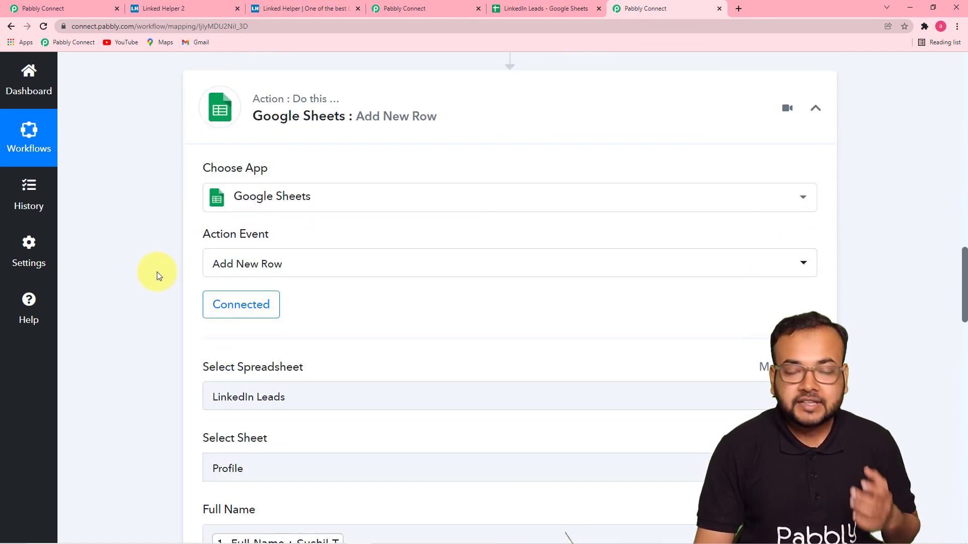
pyautogui.scroll(-5, 293, 269)
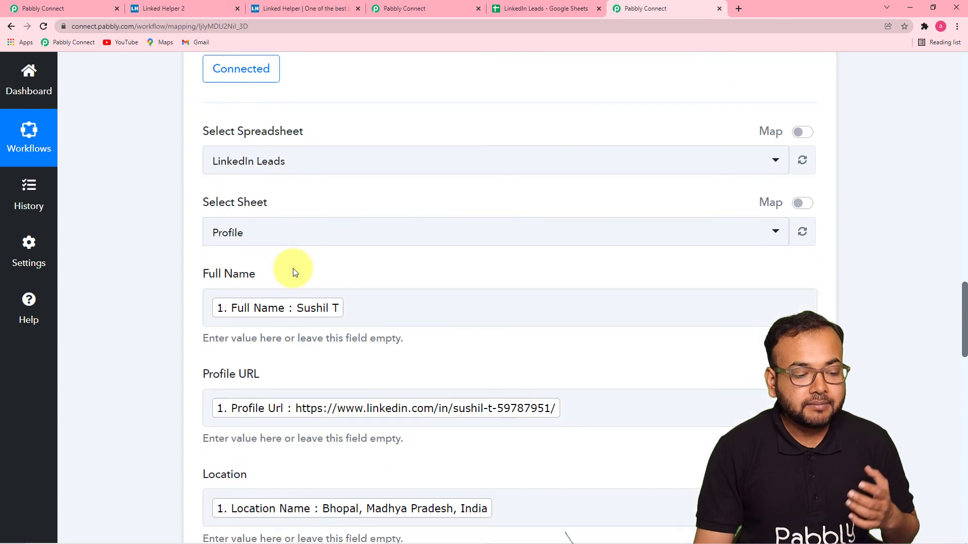
pyautogui.scroll(-10, 294, 272)
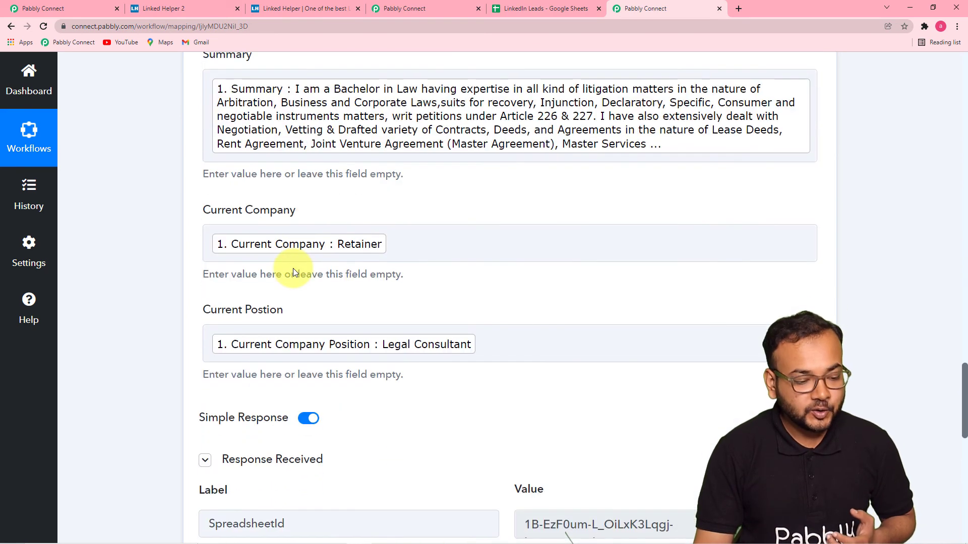
pyautogui.scroll(-6, 292, 268)
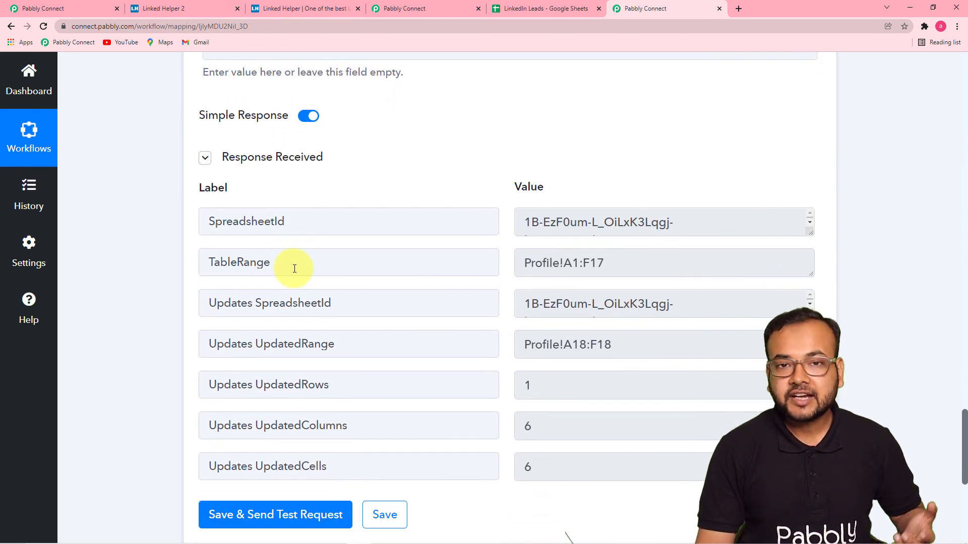
pyautogui.scroll(-2, 297, 265)
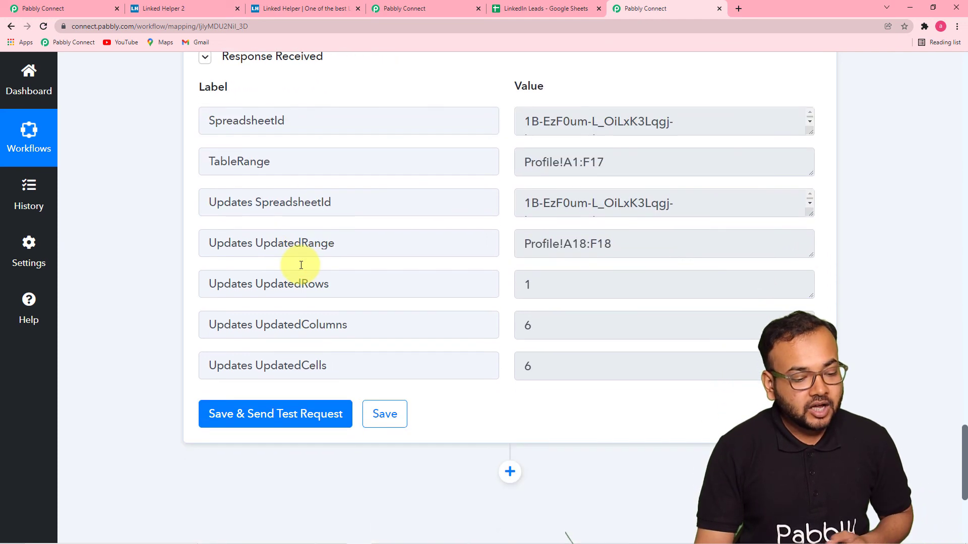
pyautogui.click(396, 420)
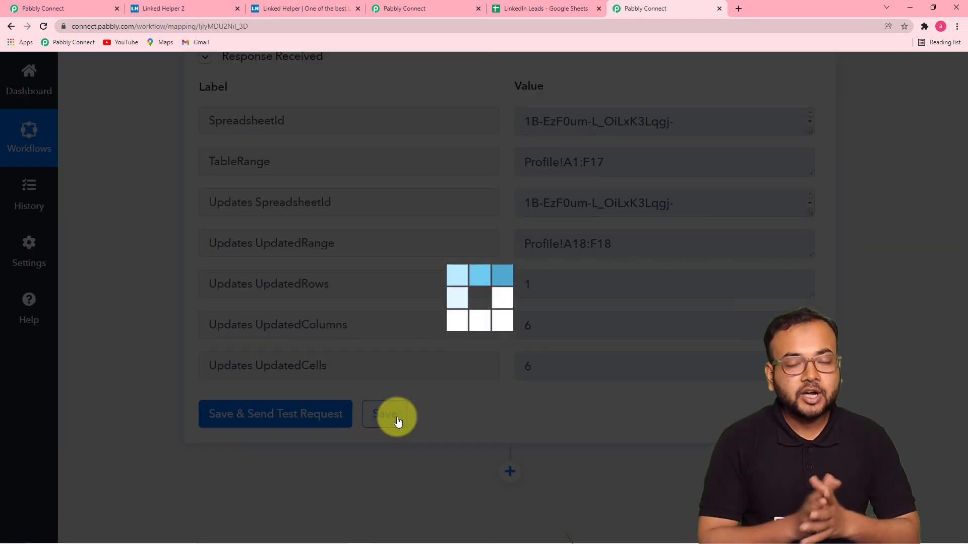